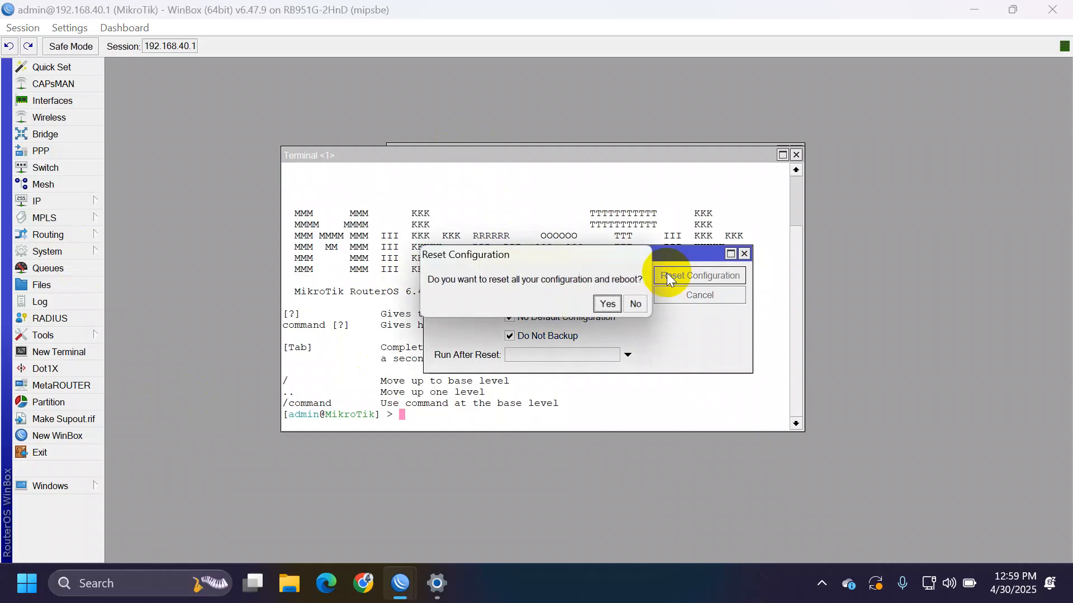
# - Confirm the configuration reset, with no default configuration and no backup, so the router reboots
pyautogui.click(607, 305)
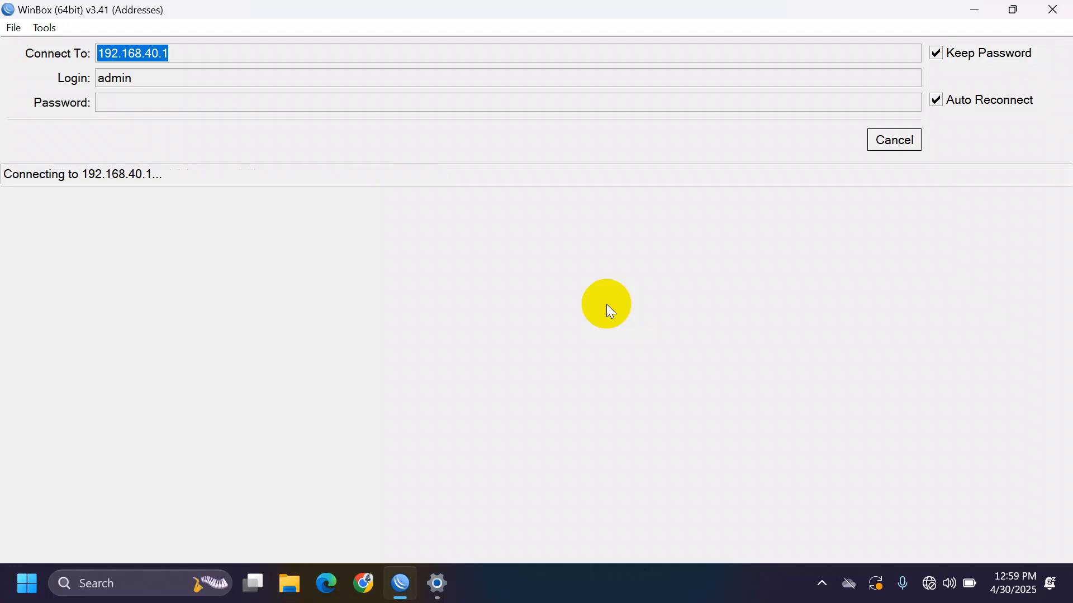
# - Cancel the reconnect, refresh Neighbors, and log in to the reset router by its MAC address
pyautogui.click(908, 139)
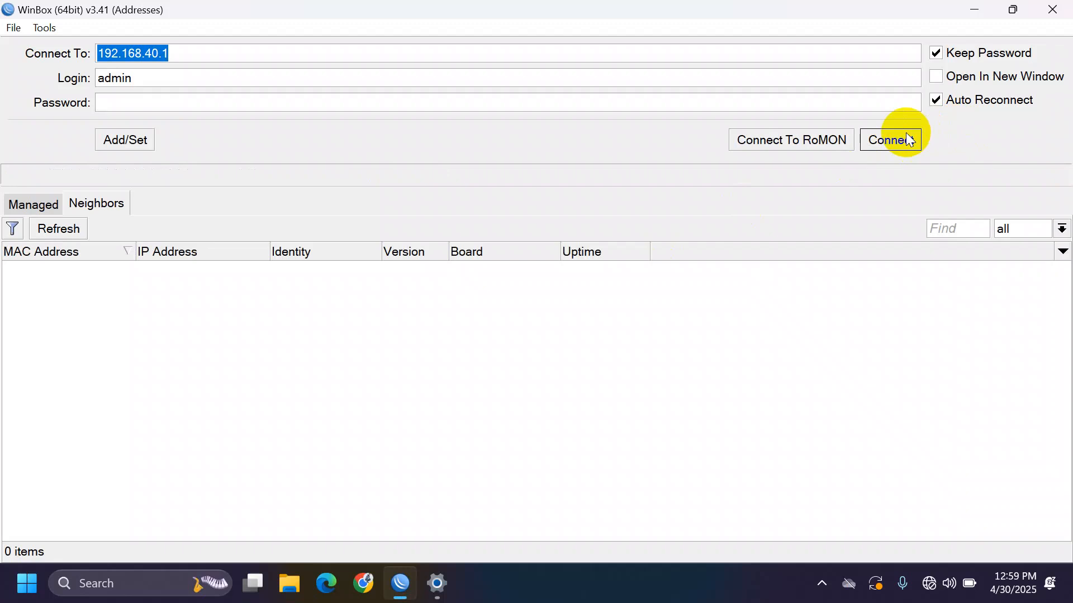
pyautogui.click(77, 231)
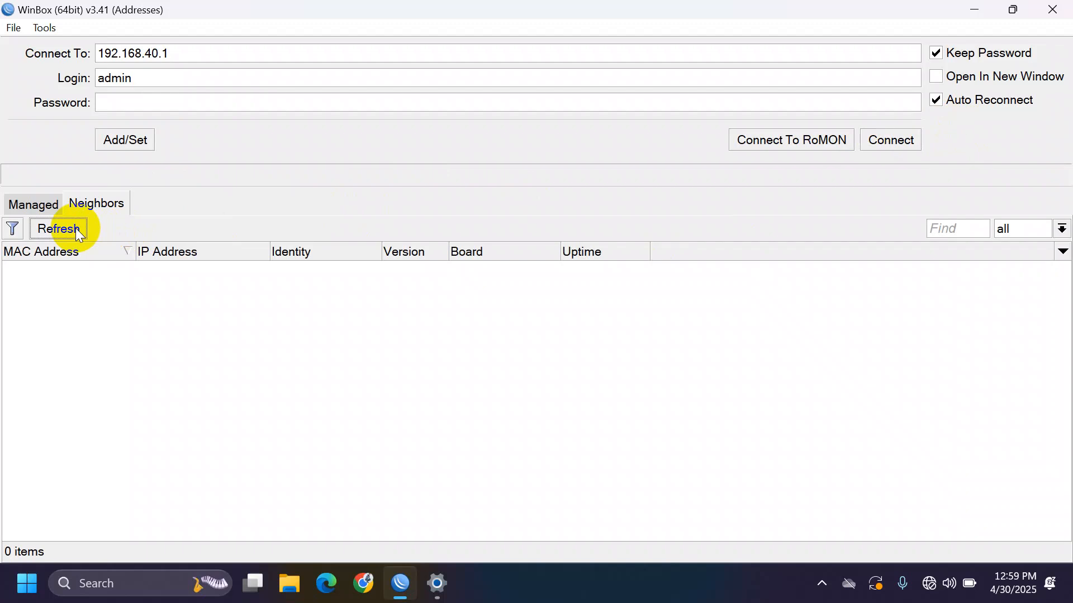
pyautogui.click(76, 232)
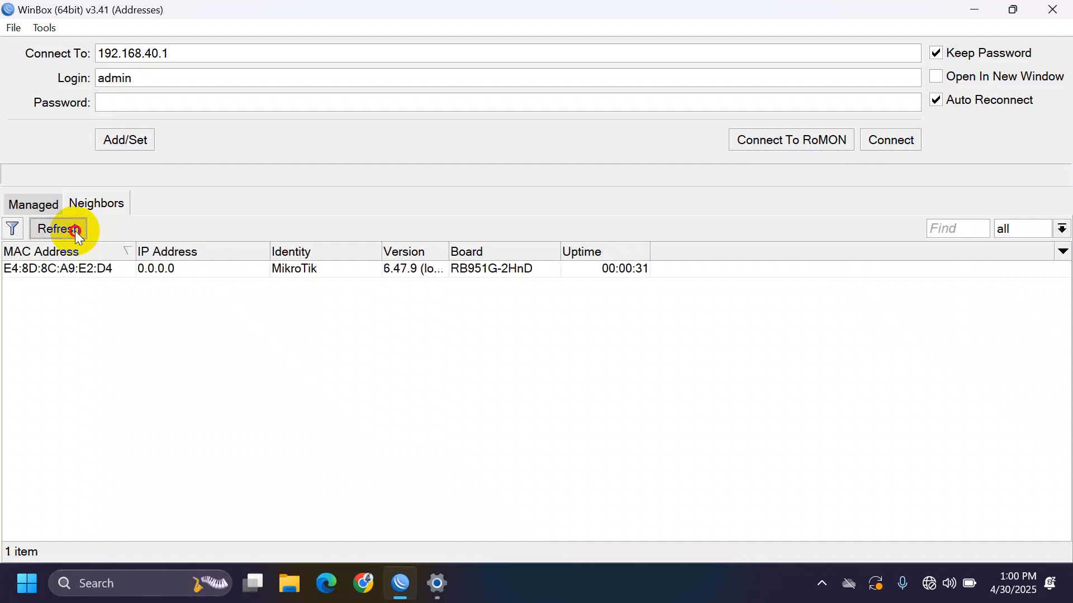
pyautogui.doubleClick(89, 268)
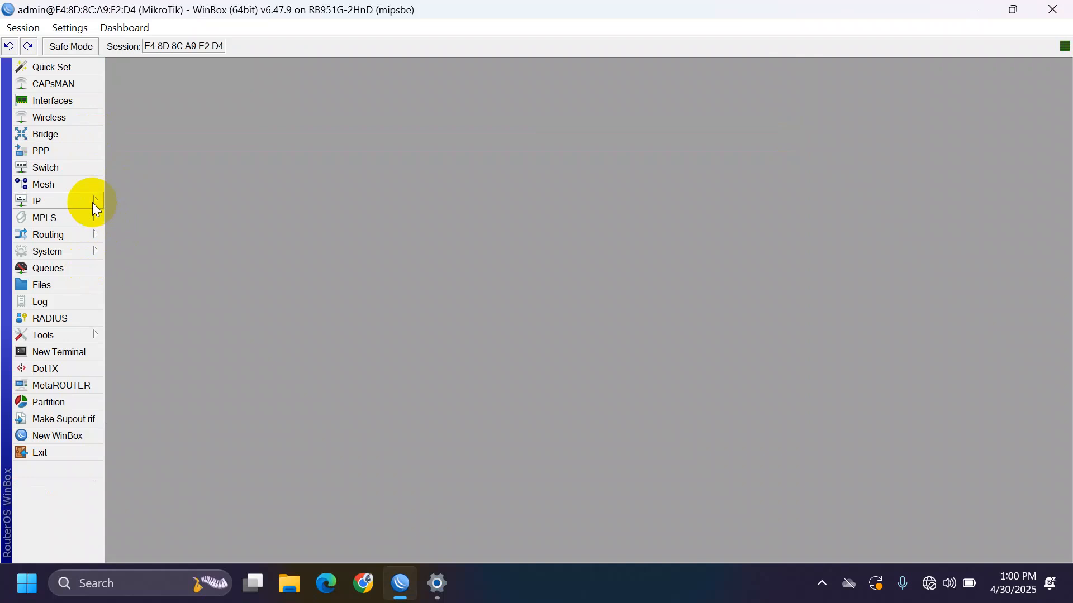
# - Add a DHCP client on ether1 under IP > DHCP Client
pyautogui.click(92, 203)
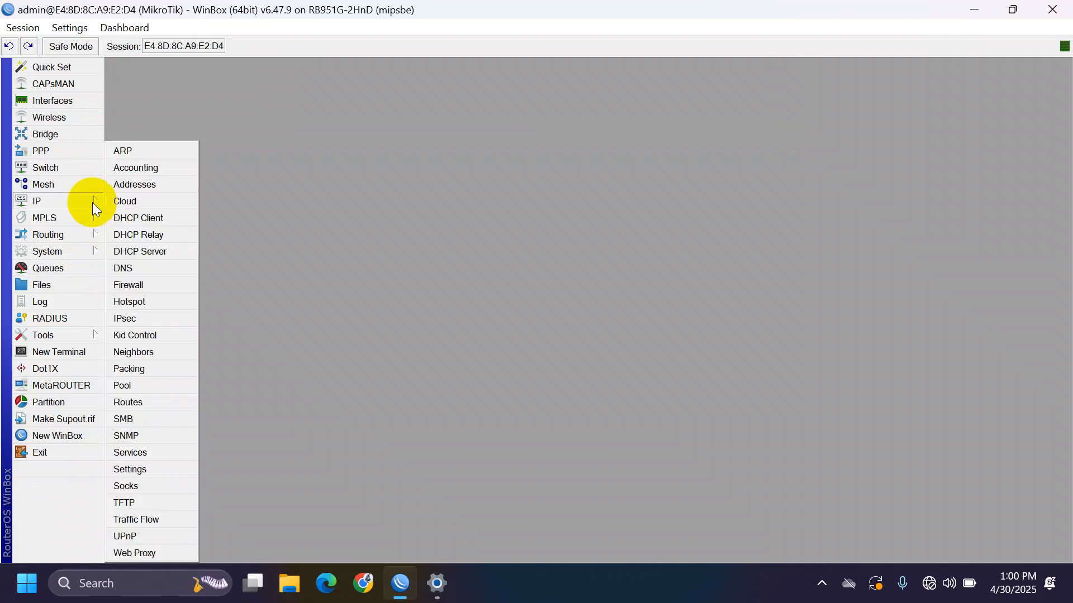
pyautogui.click(134, 223)
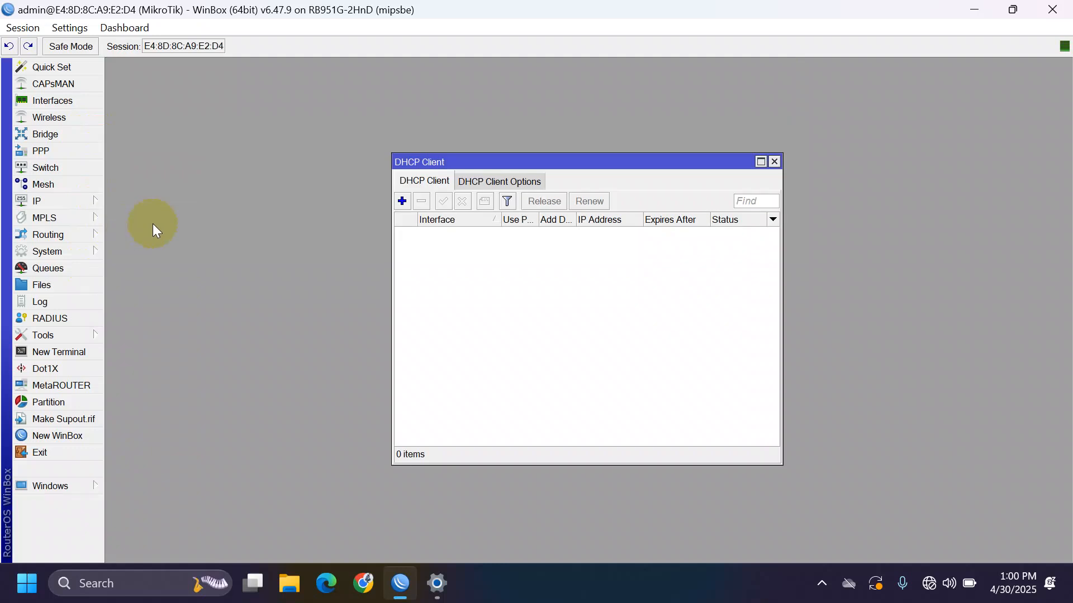
pyautogui.click(406, 205)
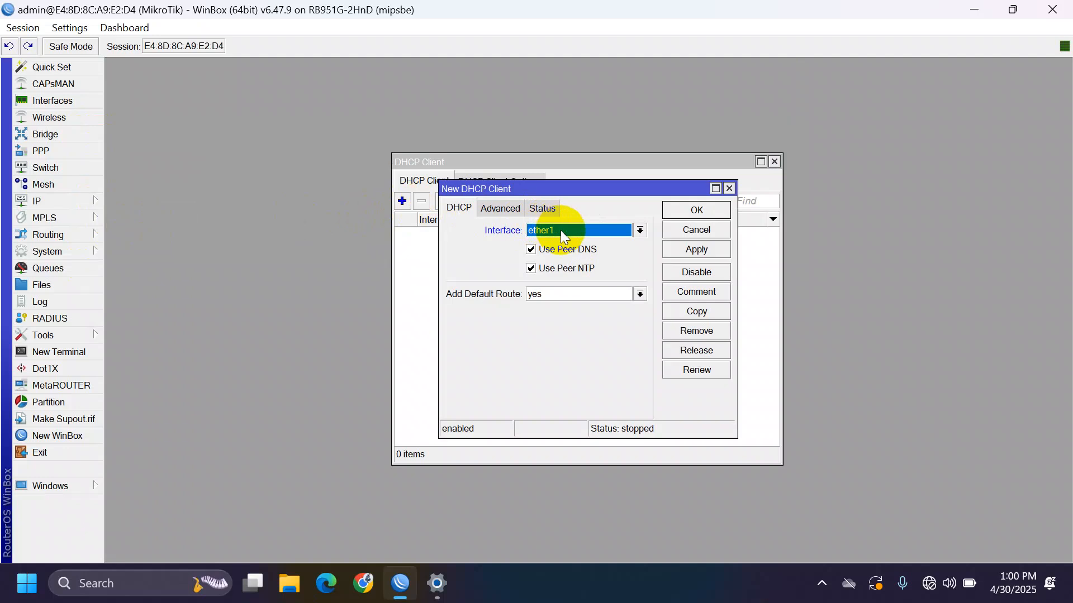
pyautogui.click(703, 254)
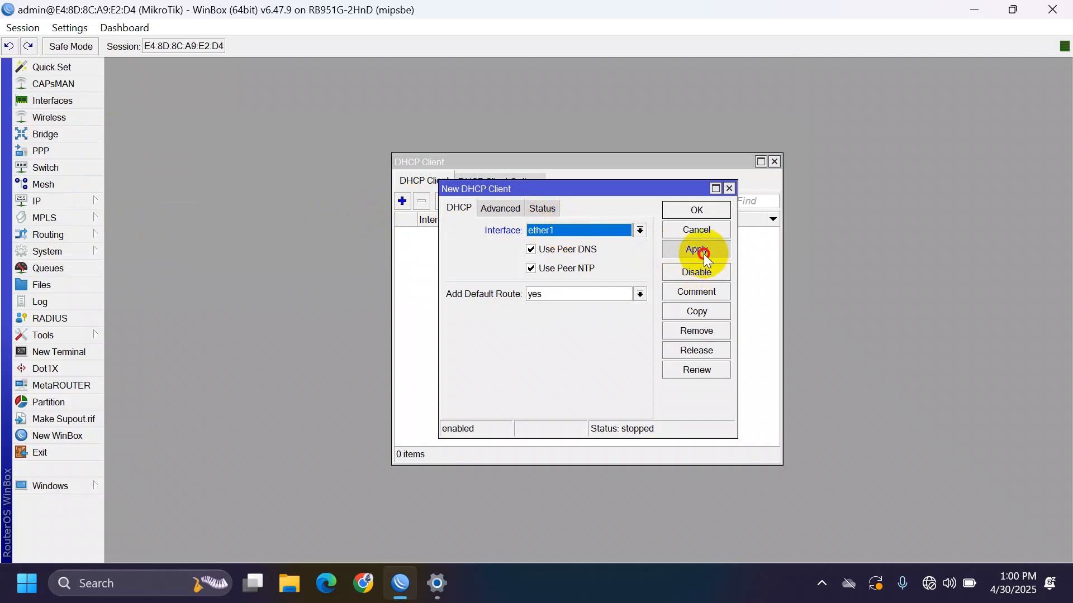
pyautogui.click(687, 211)
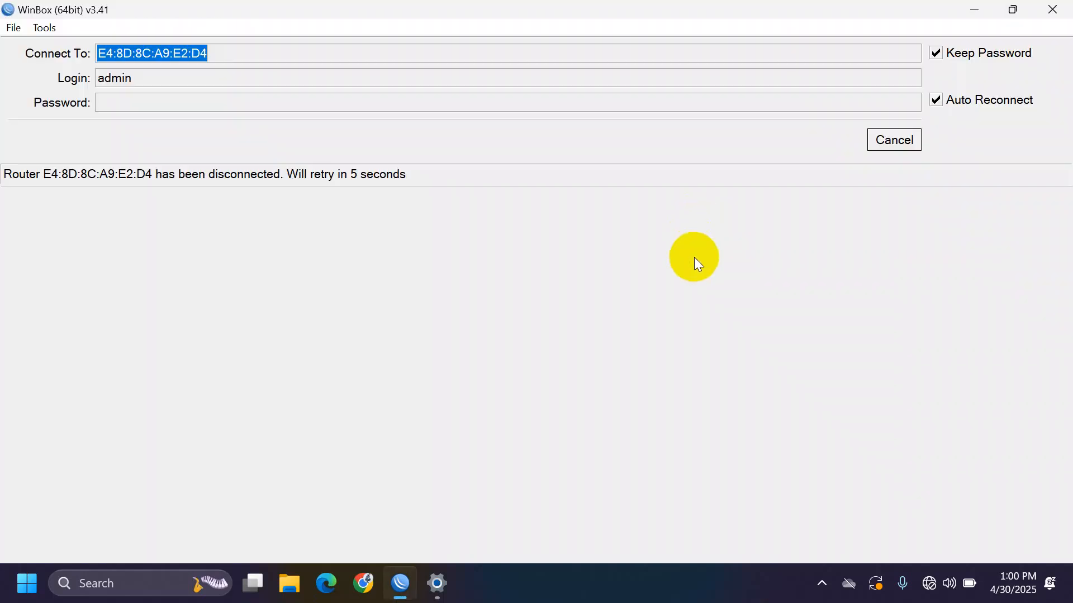
# - Reconnect by MAC address, re-add the ether1 DHCP client, and widen the IP Address column
pyautogui.click(897, 143)
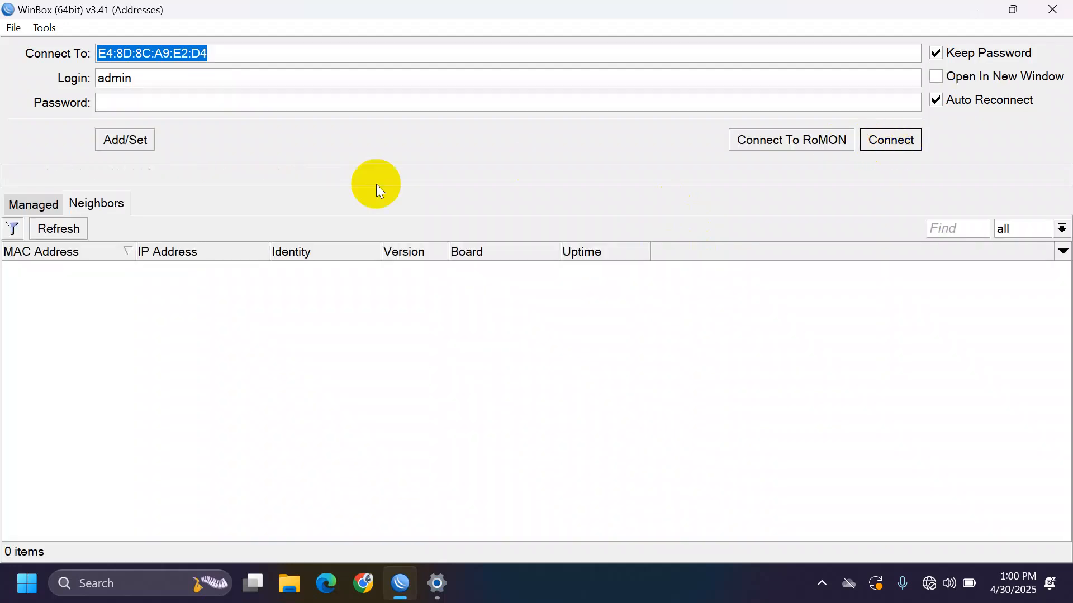
pyautogui.click(77, 226)
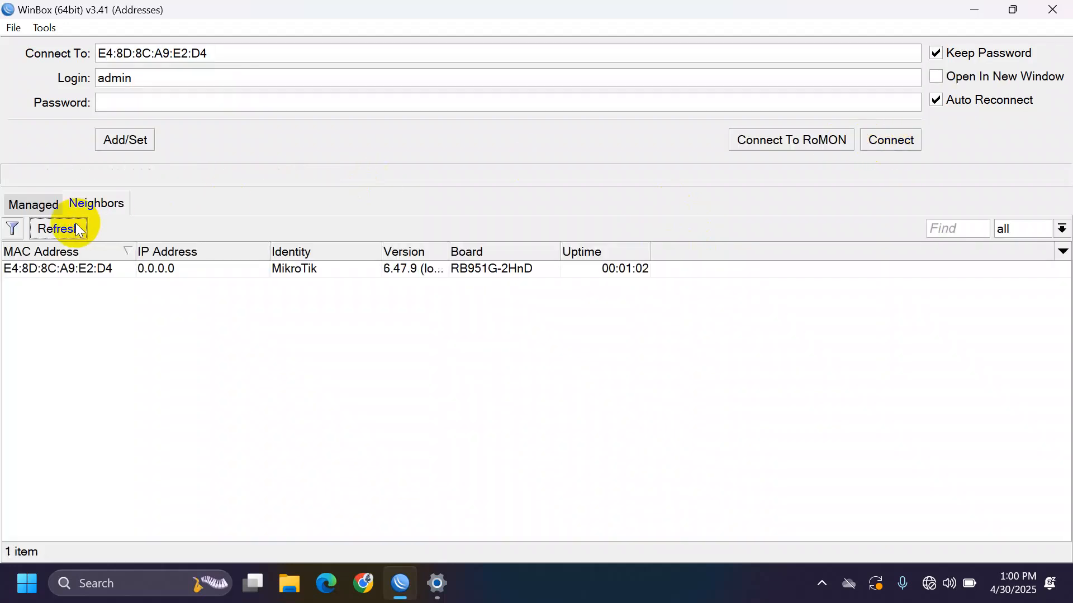
pyautogui.doubleClick(83, 273)
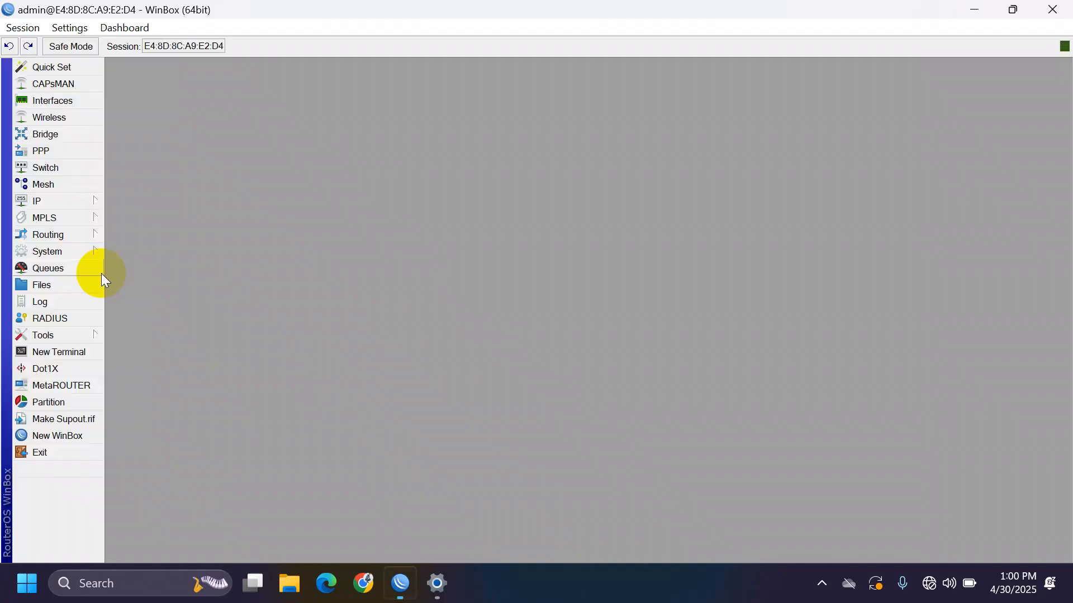
pyautogui.click(402, 201)
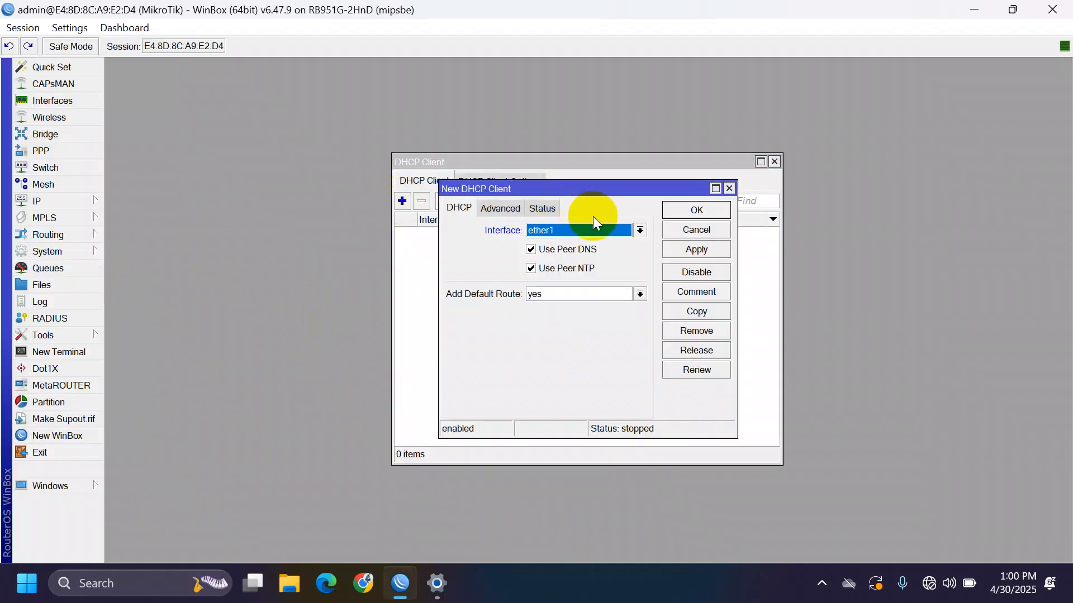
pyautogui.click(692, 249)
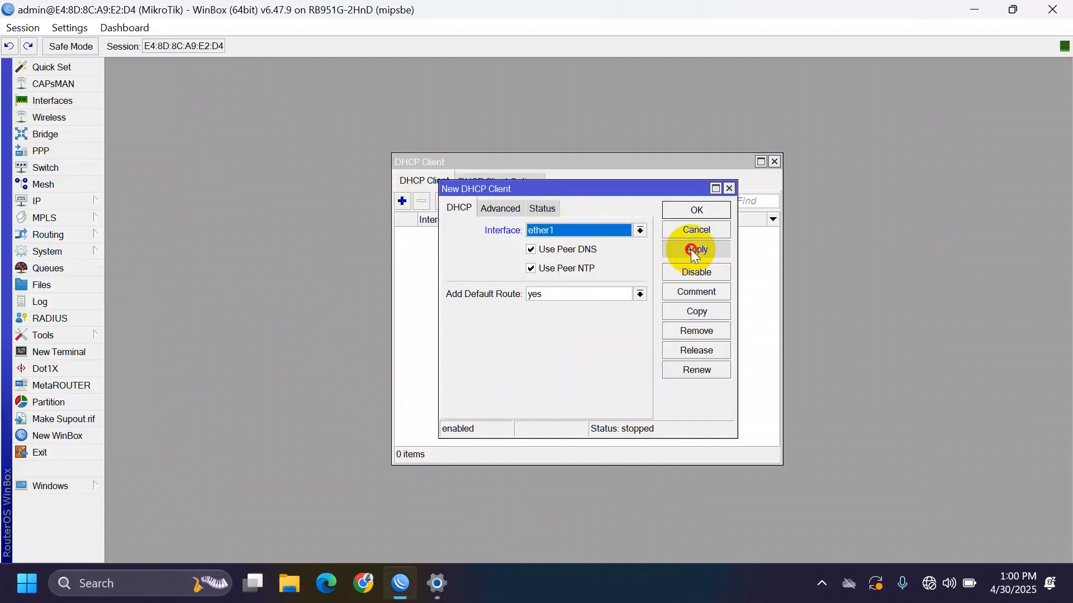
pyautogui.click(687, 212)
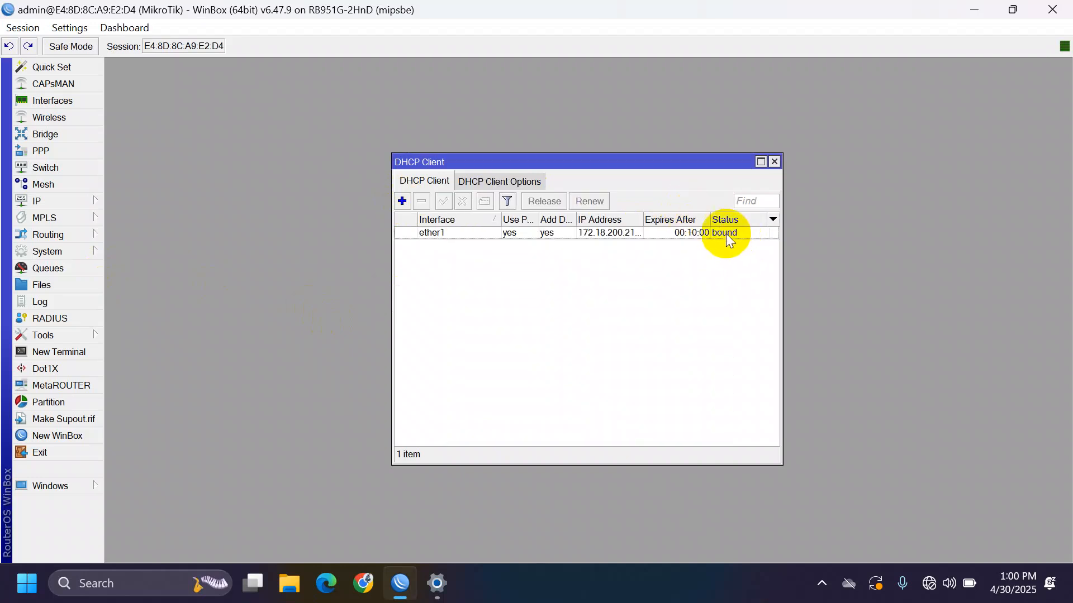
pyautogui.moveTo(641, 221); pyautogui.dragTo(687, 221)
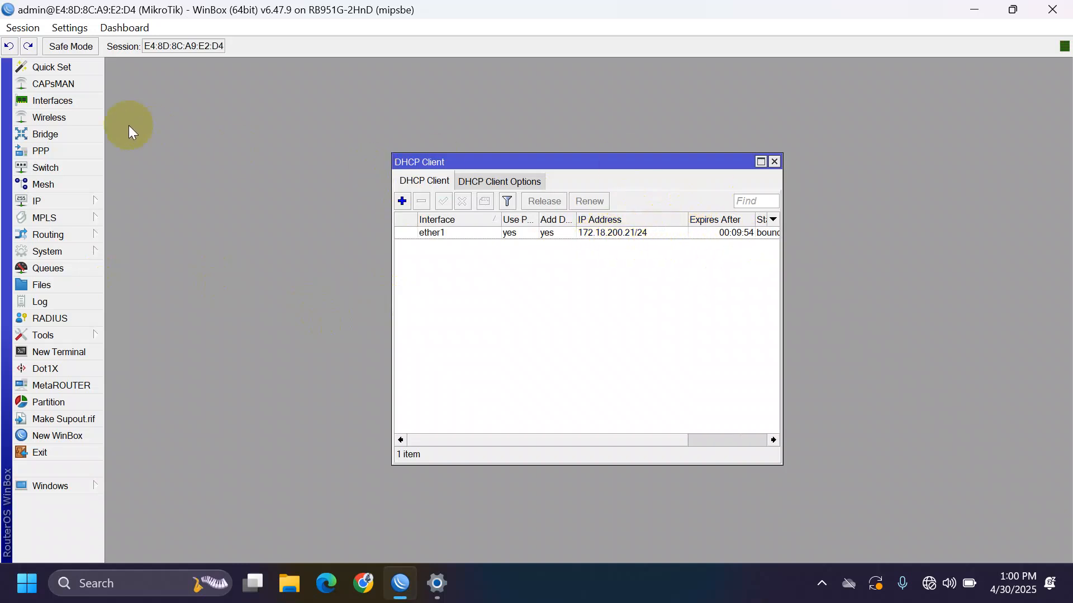
# - Create VLAN interface vlan1 with VLAN ID 1 on ether2
pyautogui.click(86, 106)
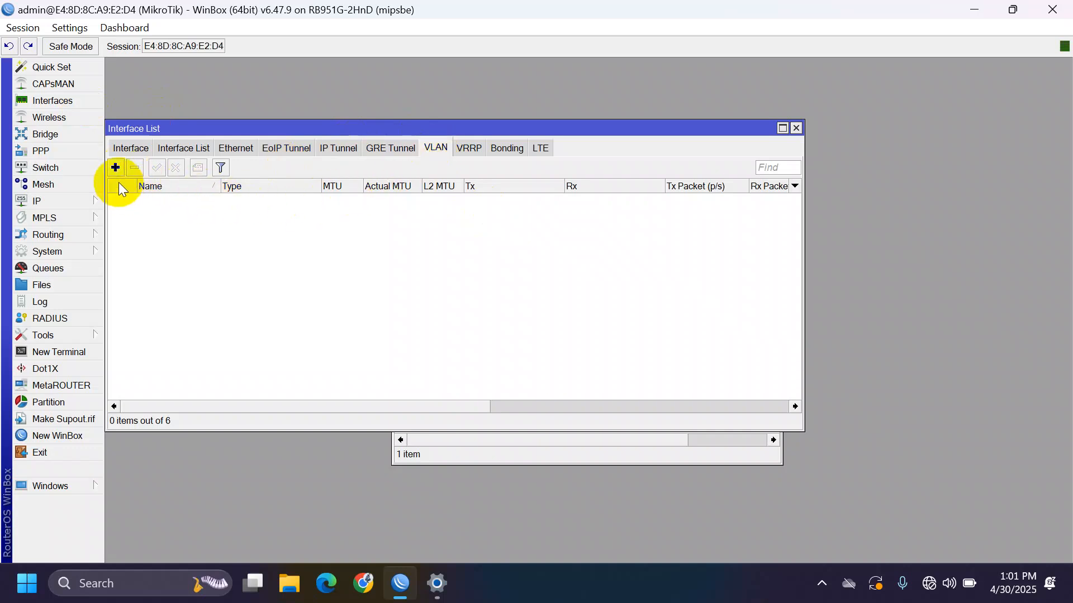
pyautogui.click(115, 168)
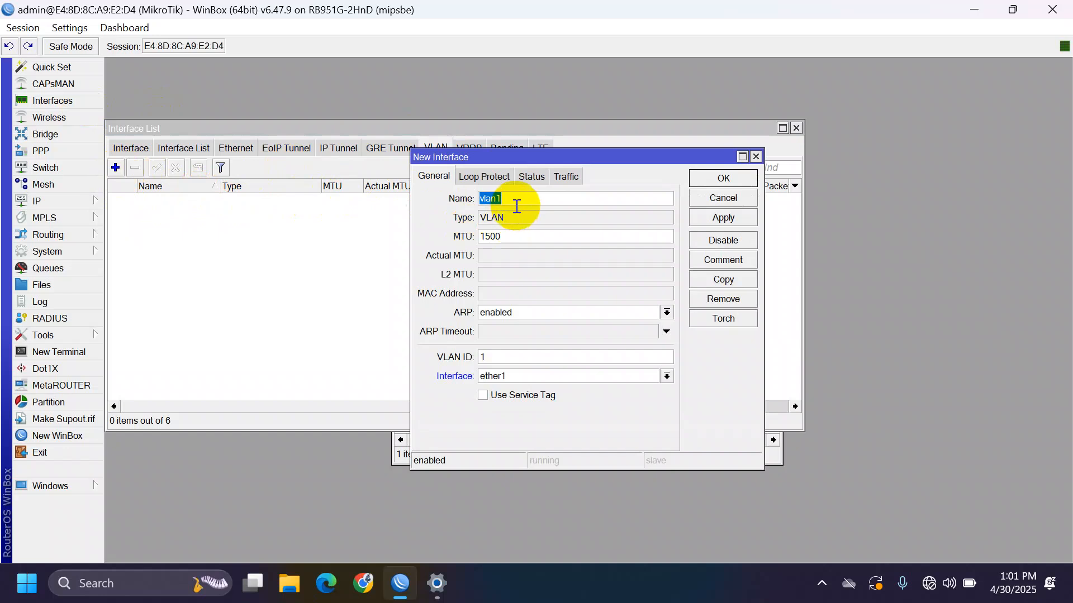
pyautogui.click(509, 378)
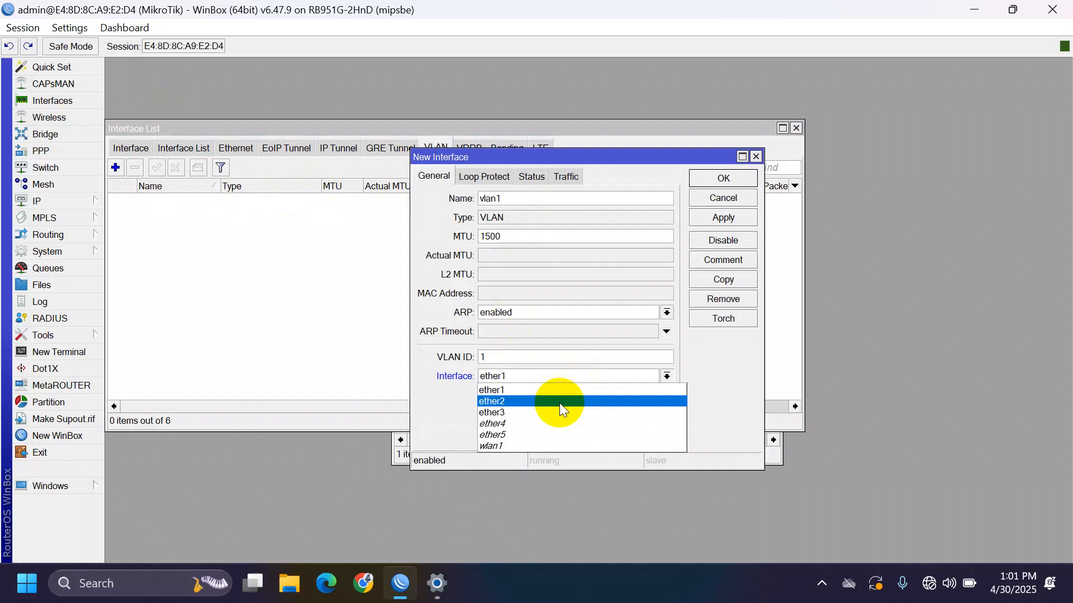
pyautogui.click(559, 402)
pyautogui.click(719, 219)
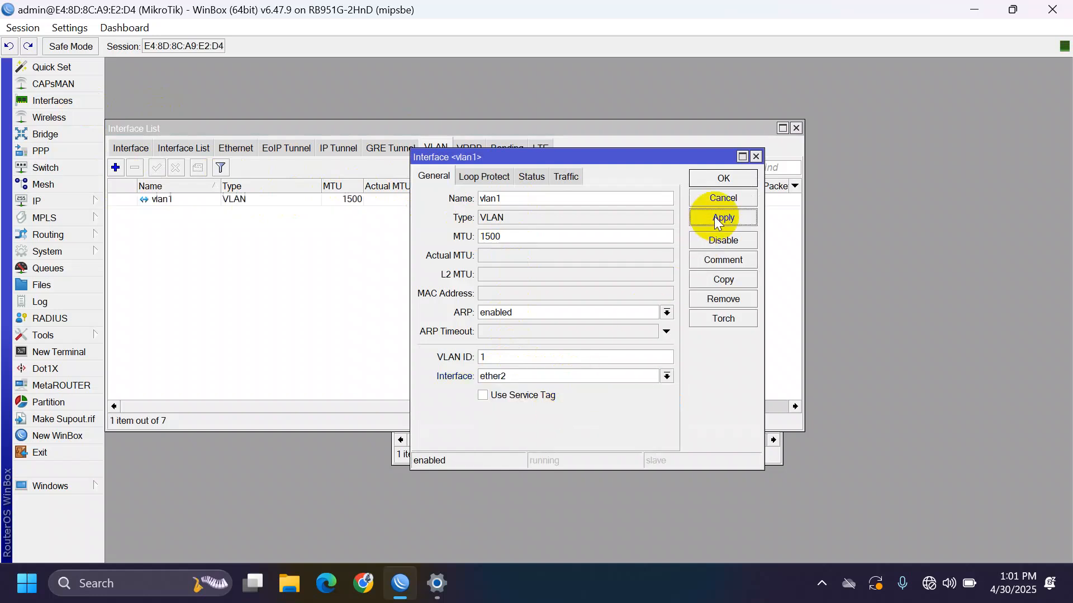
# - Copy vlan1 to create vlan10 with VLAN ID 10
pyautogui.click(729, 275)
pyautogui.click(593, 218)
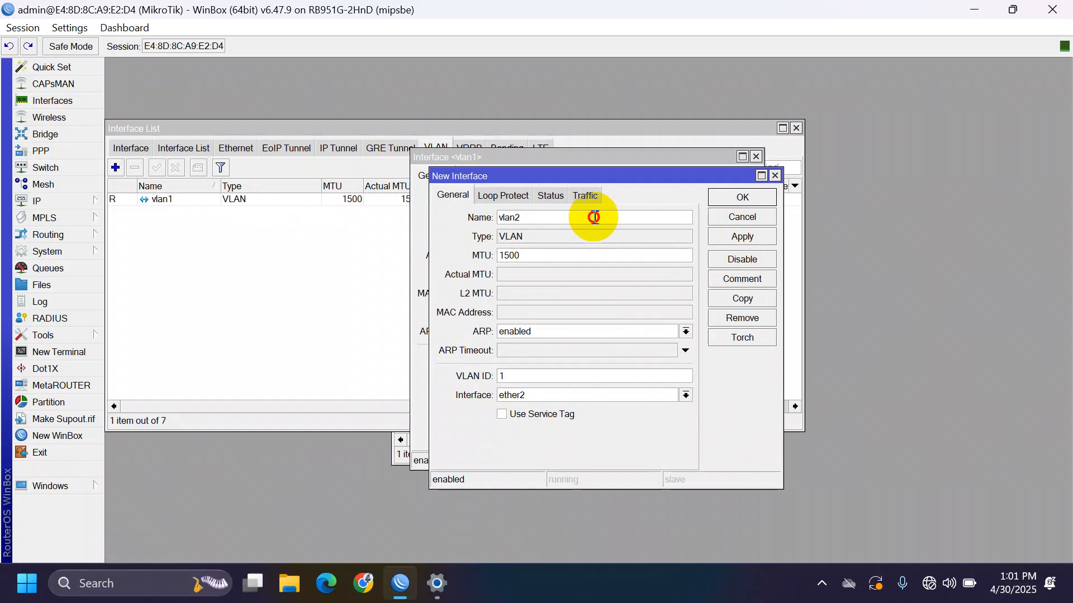
pyautogui.press('BackSpace')
pyautogui.write('10')
pyautogui.press('Tab')
pyautogui.press('Tab')
pyautogui.press('Tab')
pyautogui.press('Tab')
pyautogui.write('10')
pyautogui.click(762, 240)
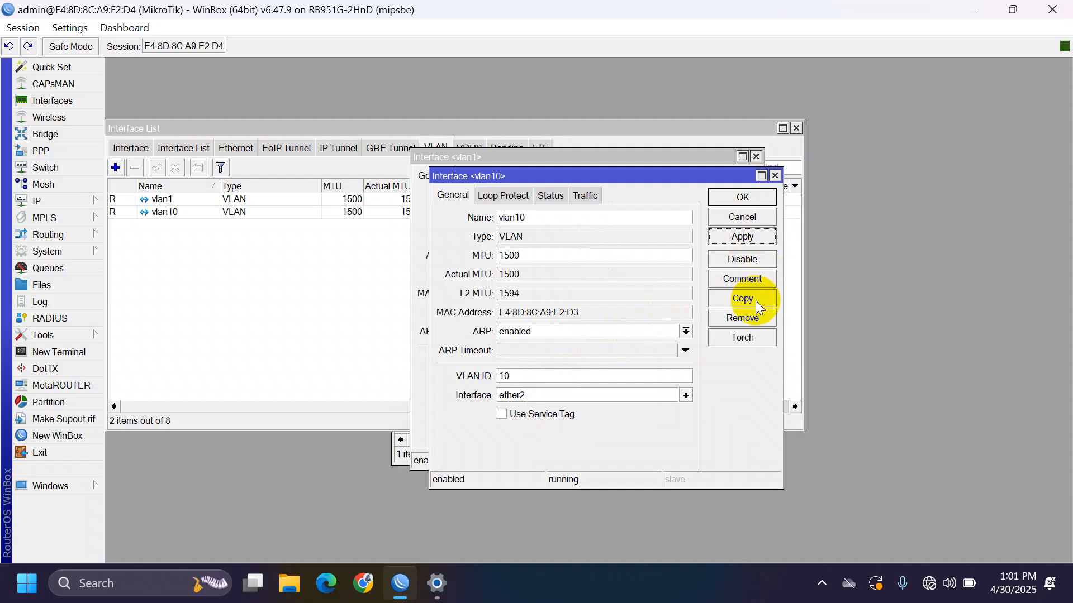
# - Copy vlan10 to create vlan20 with VLAN ID 20
pyautogui.click(755, 301)
pyautogui.write('vlan20')
pyautogui.press('Tab')
pyautogui.press('Tab')
pyautogui.press('Tab')
pyautogui.write('20')
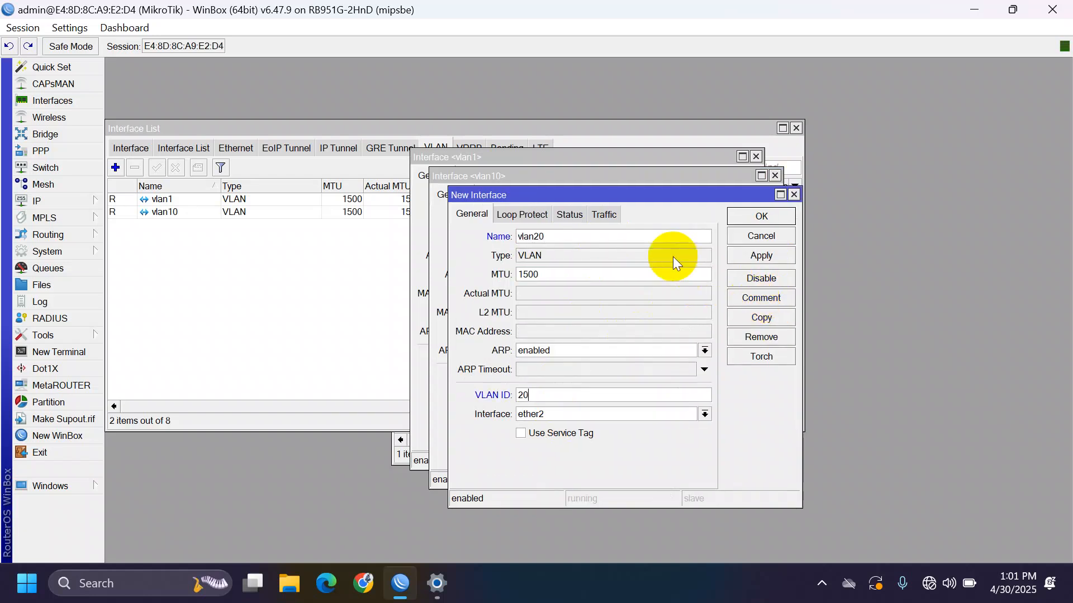
pyautogui.click(769, 250)
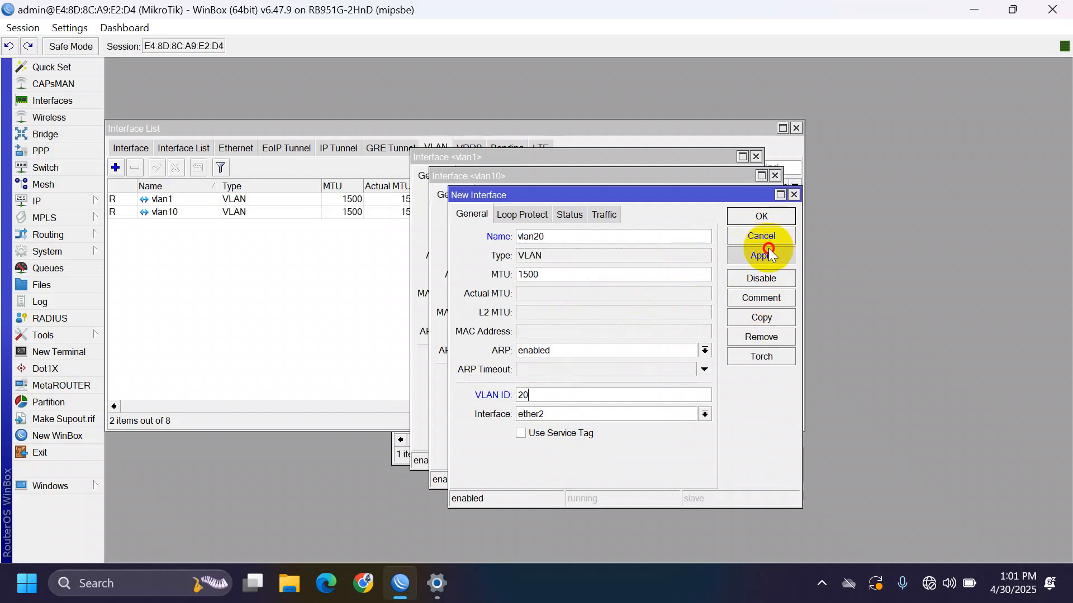
# - Copy vlan20 to create vlan30 with VLAN ID 30, then close the VLAN windows
pyautogui.click(766, 318)
pyautogui.click(649, 258)
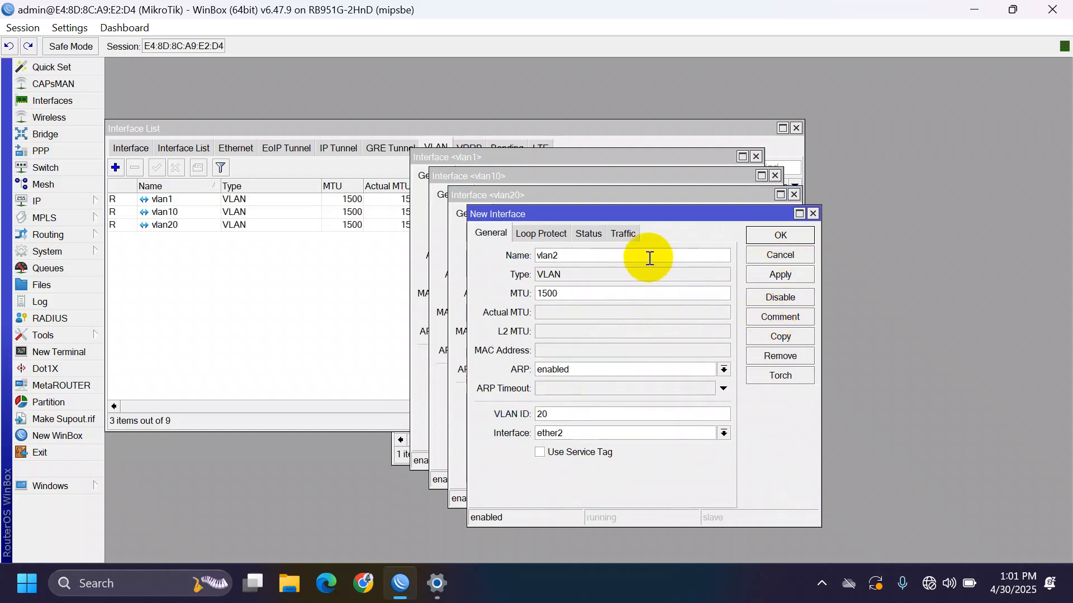
pyautogui.press('BackSpace')
pyautogui.write('30')
pyautogui.press('Tab')
pyautogui.press('Tab')
pyautogui.press('Tab')
pyautogui.press('Tab')
pyautogui.write('30')
pyautogui.click(786, 268)
pyautogui.press('Escape')
pyautogui.press('Escape')
pyautogui.press('Escape')
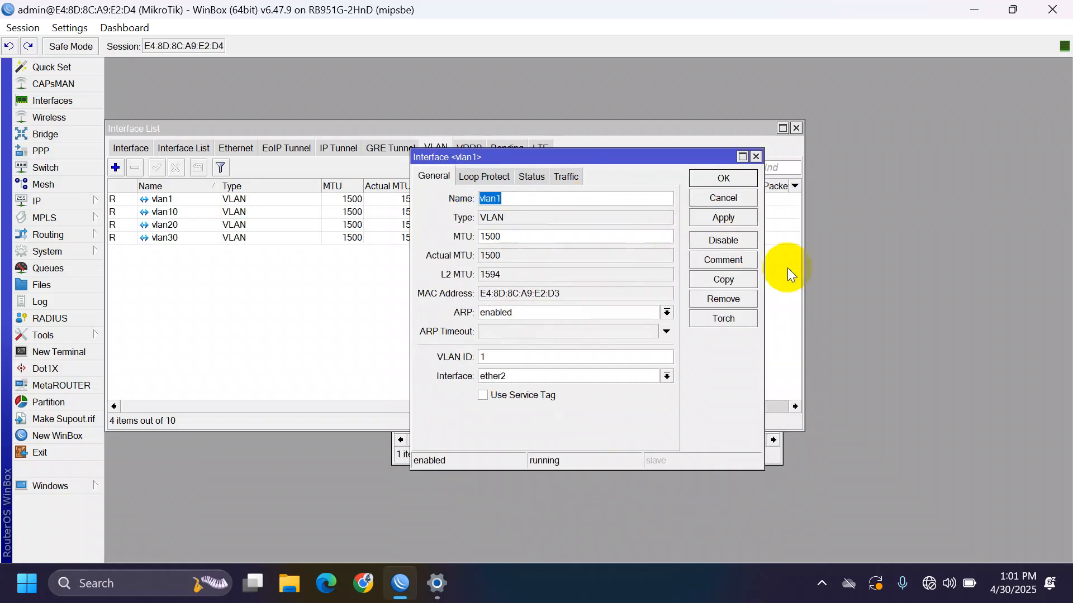
pyautogui.press('Escape')
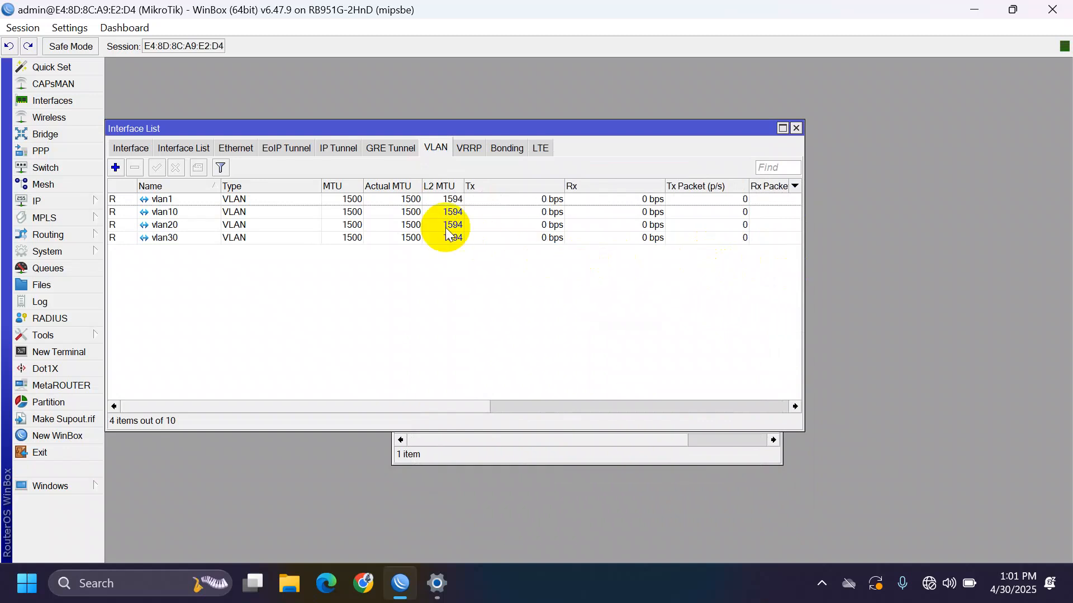
# - Add address 192.168.88.254/24 on vlan1
pyautogui.click(45, 200)
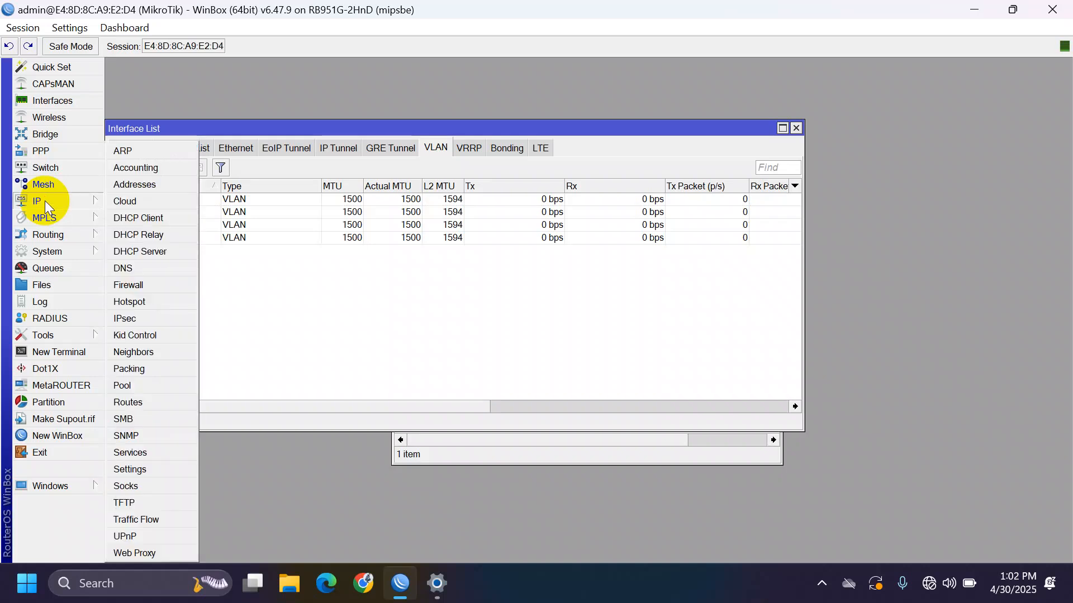
pyautogui.click(154, 190)
pyautogui.click(542, 170)
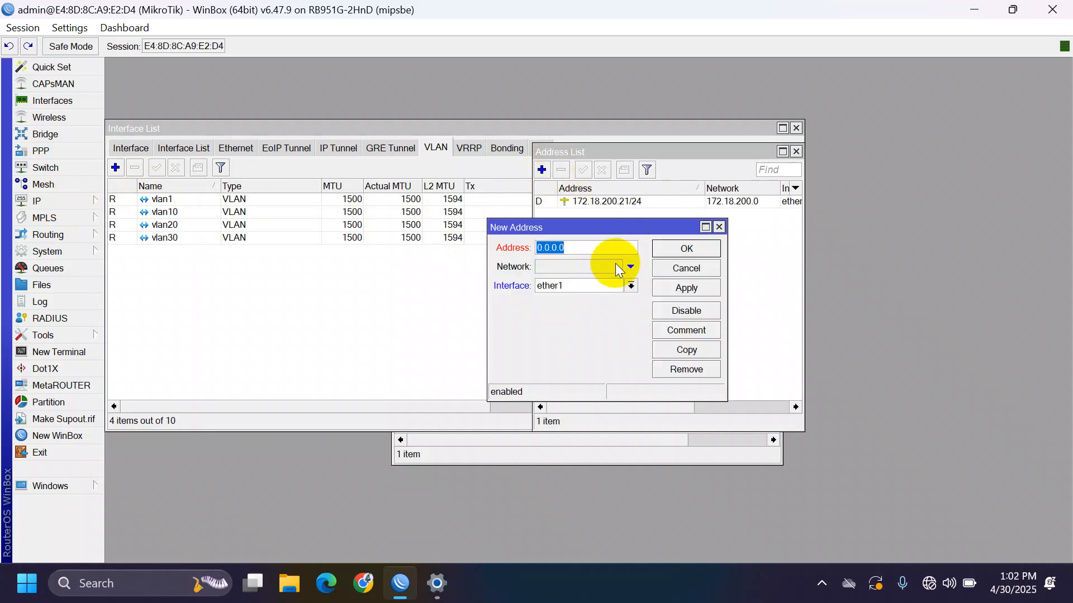
pyautogui.write('192.168.88.2')
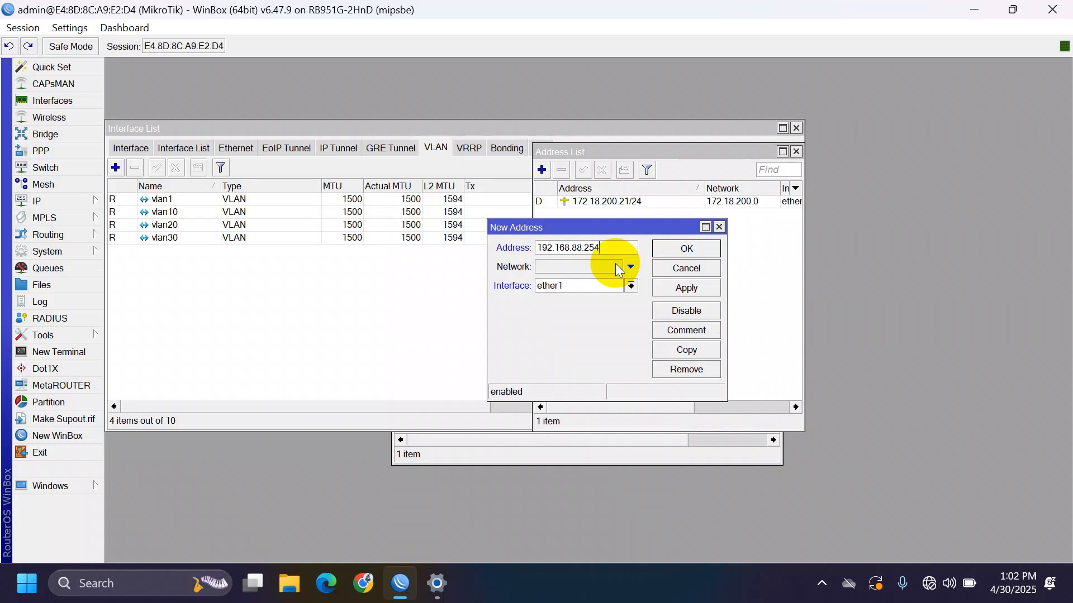
pyautogui.write('54/24')
pyautogui.press('Tab')
pyautogui.press('Tab')
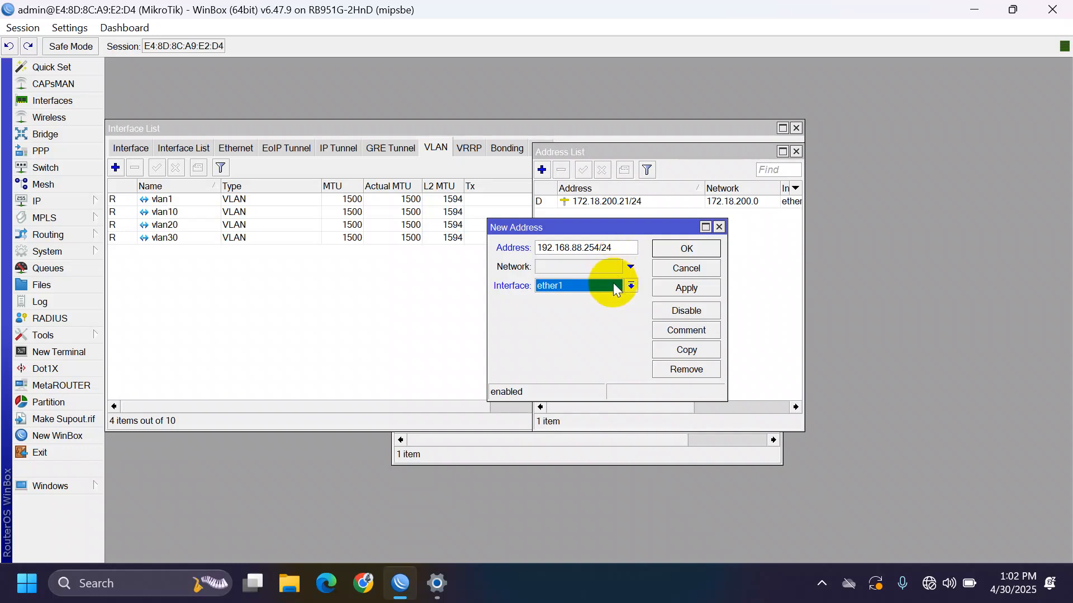
pyautogui.click(617, 286)
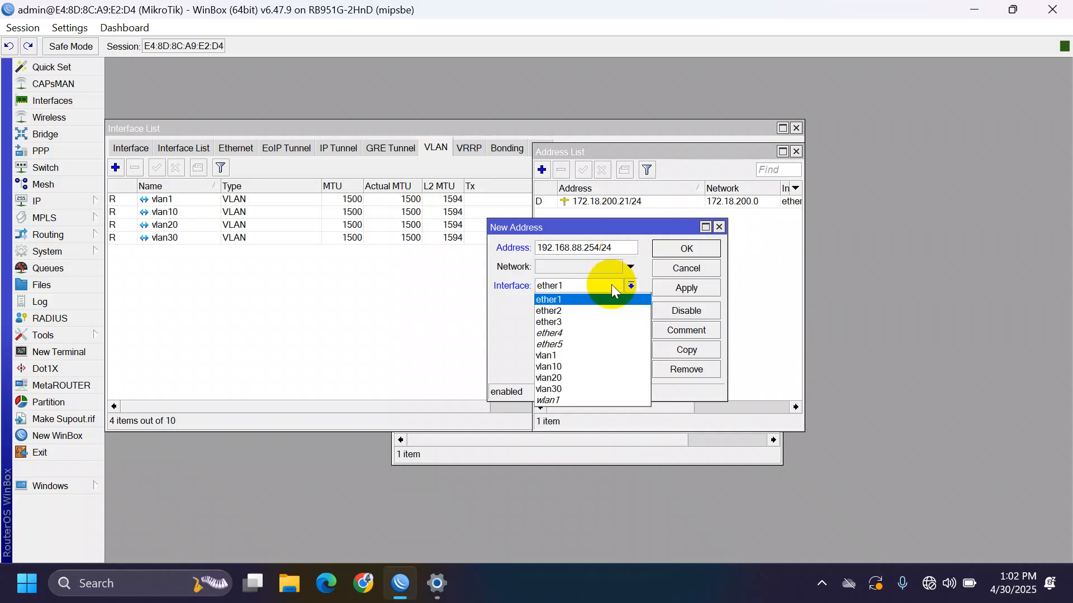
pyautogui.click(569, 355)
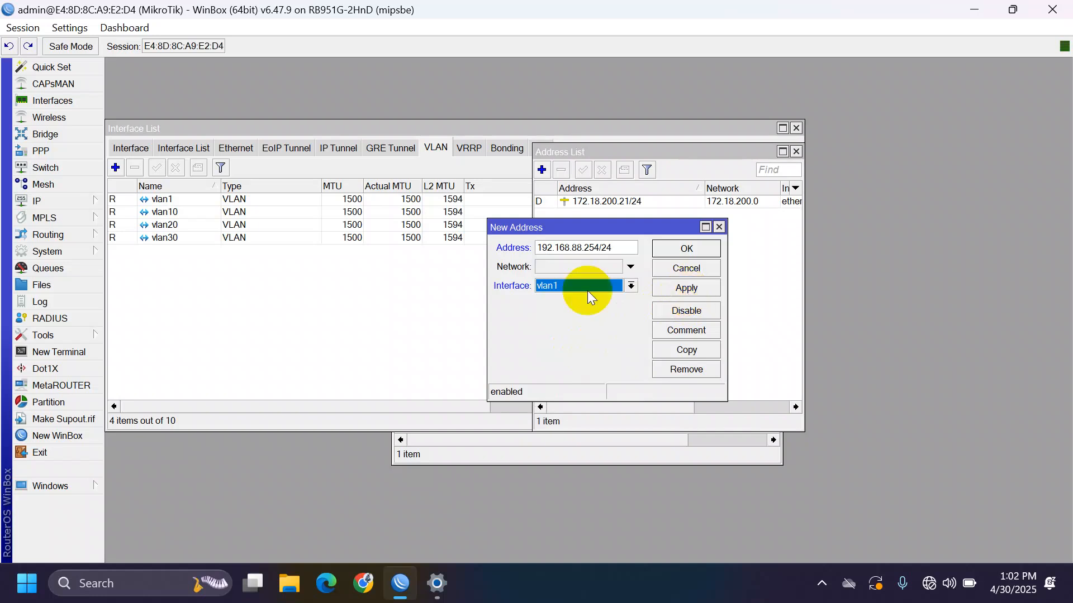
pyautogui.click(713, 296)
# - Copy it into a new address 192.168.10.1/24 on vlan10
pyautogui.click(699, 350)
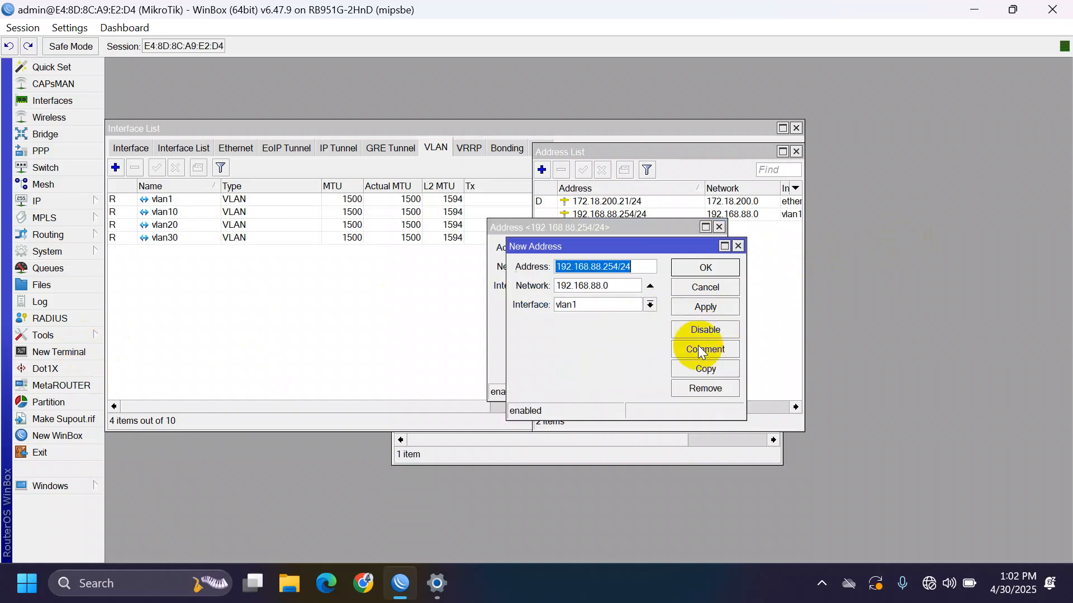
pyautogui.press('Right')
pyautogui.press('BackSpace')
pyautogui.press('BackSpace')
pyautogui.press('BackSpace')
pyautogui.press('BackSpace')
pyautogui.press('BackSpace')
pyautogui.press('BackSpace')
pyautogui.write('10')
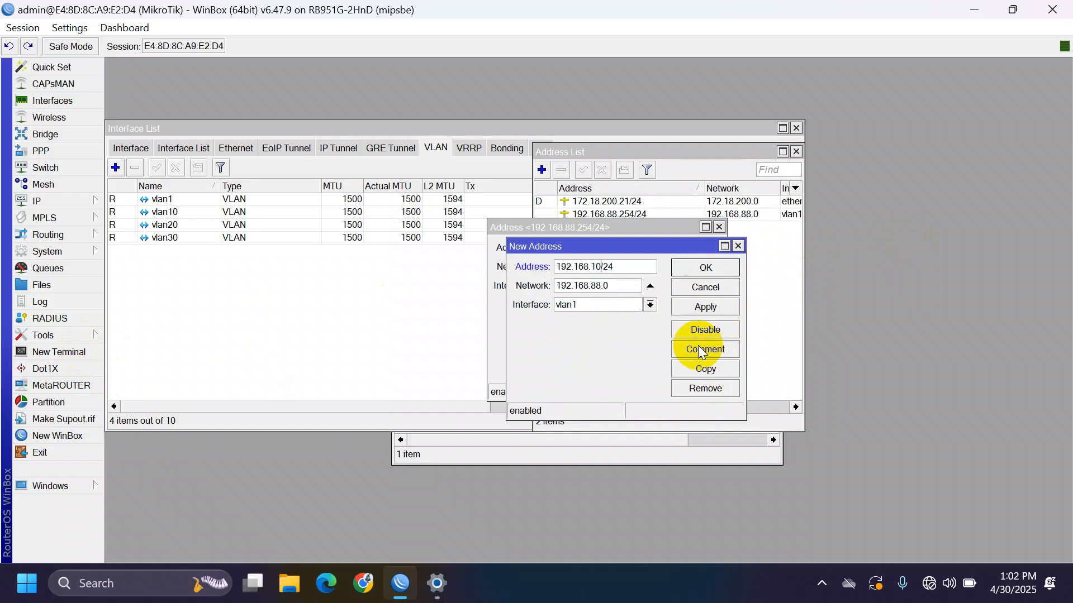
pyautogui.write('.1')
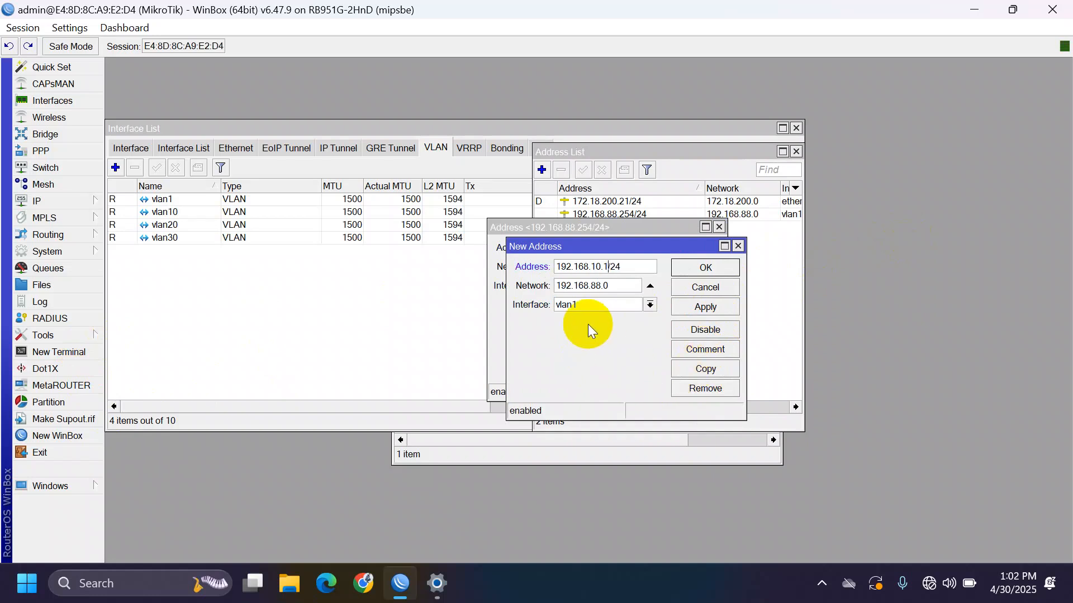
pyautogui.click(575, 307)
pyautogui.press('Up')
pyautogui.press('Down')
pyautogui.press('Down')
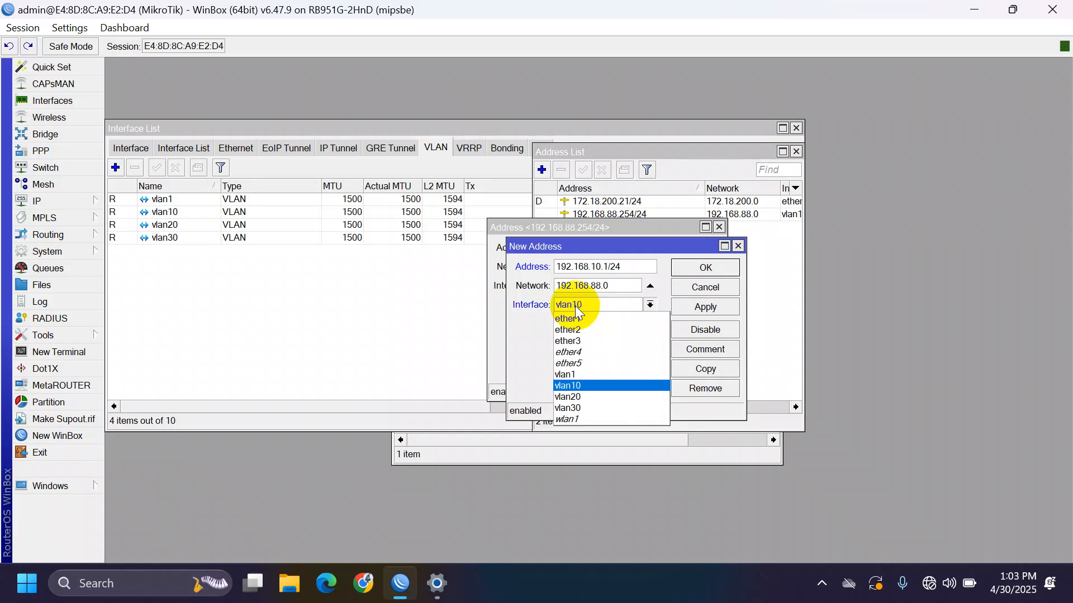
pyautogui.press('Return')
pyautogui.click(703, 307)
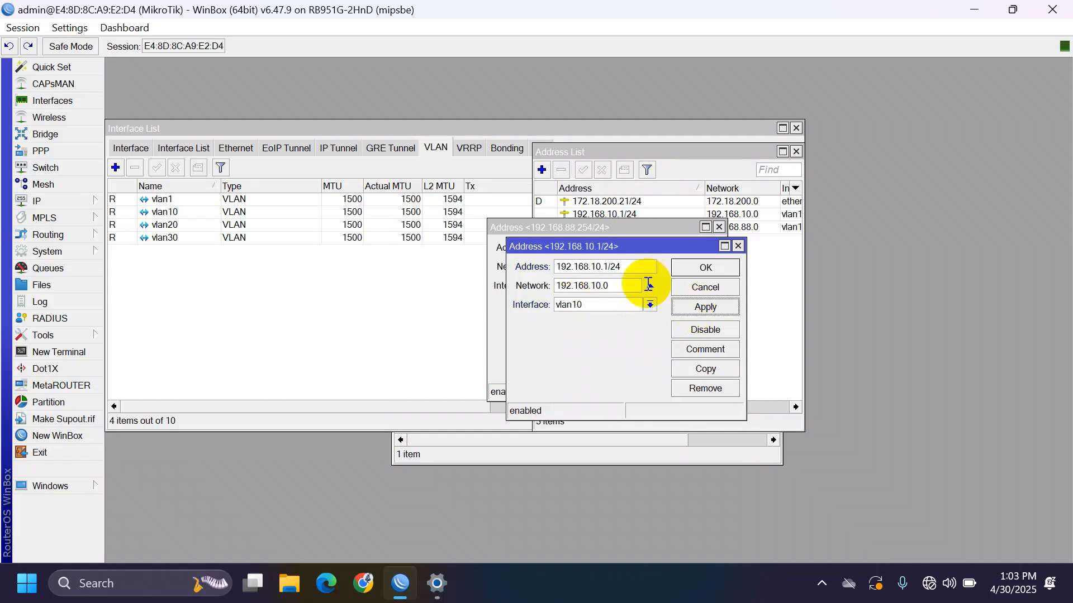
# - Change that address to 192.168.20.1/24 on vlan20
pyautogui.click(612, 267)
pyautogui.press('BackSpace')
pyautogui.write('2')
pyautogui.click(607, 305)
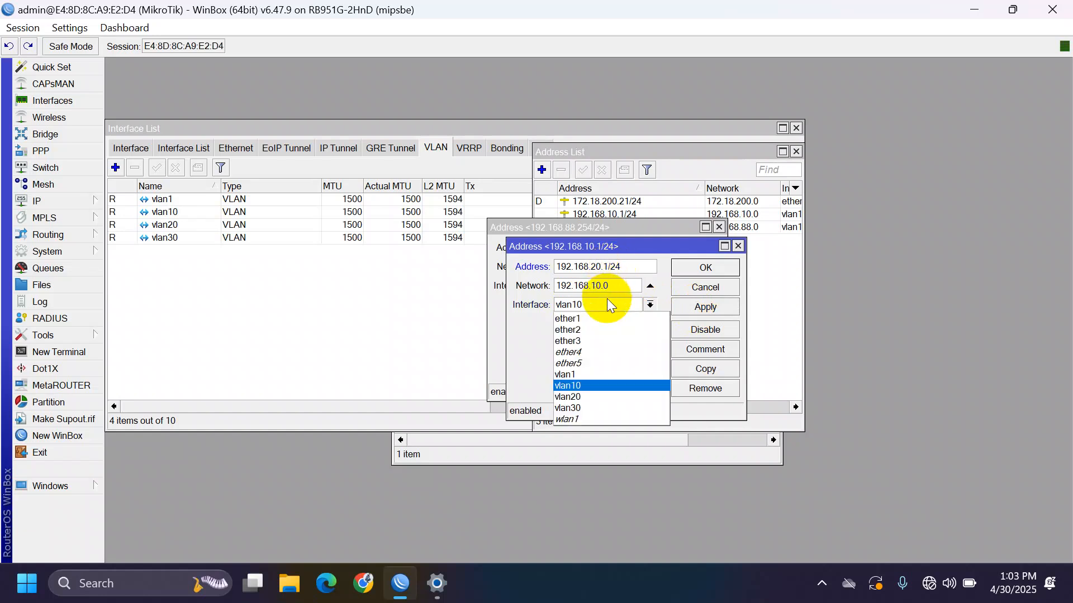
pyautogui.press('Down')
pyautogui.press('Return')
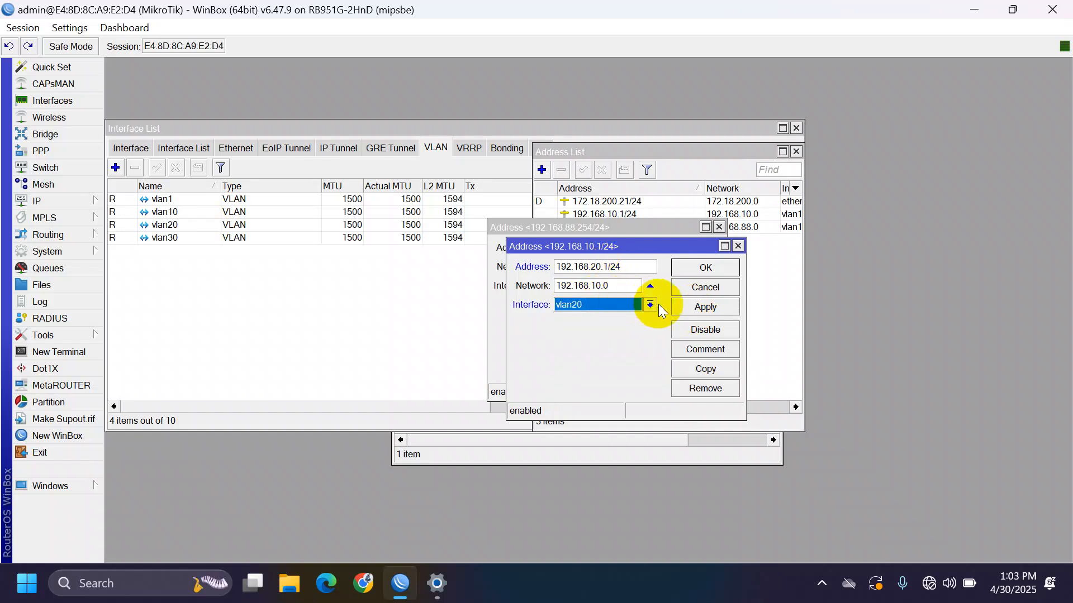
pyautogui.click(686, 306)
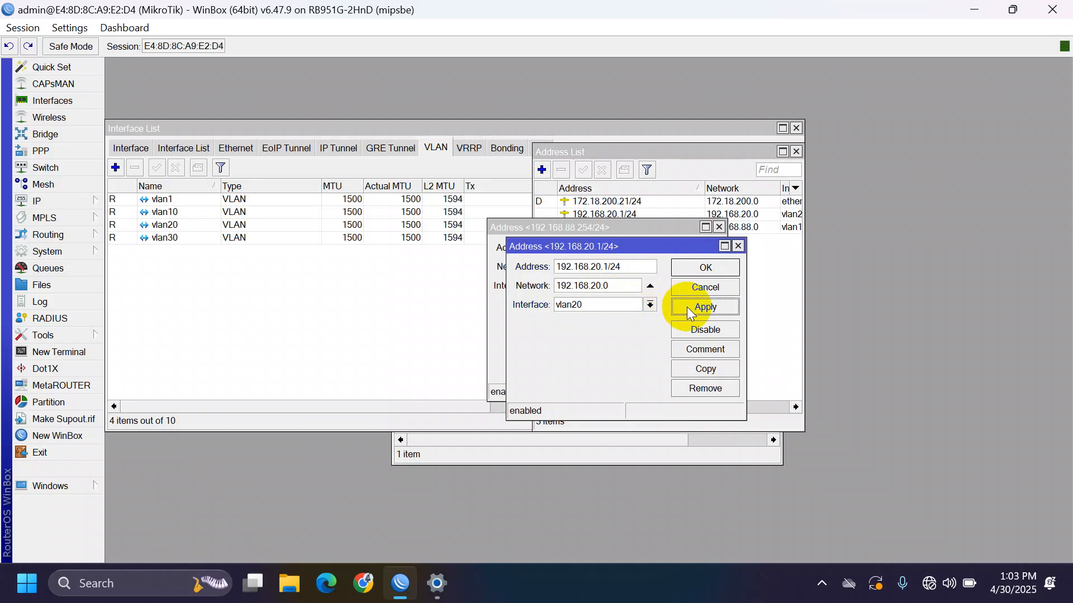
# - Copy it into a new address 192.168.30.1/24 on vlan30
pyautogui.click(702, 370)
pyautogui.press('BackSpace')
pyautogui.write('3')
pyautogui.click(611, 323)
pyautogui.press('Down')
pyautogui.press('Return')
pyautogui.click(719, 325)
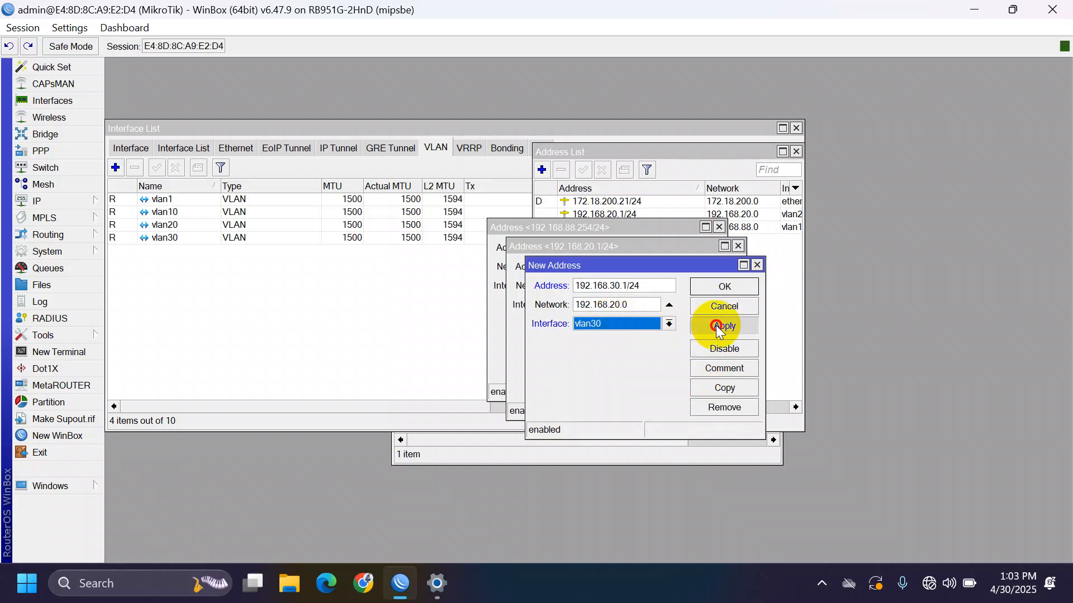
# - Copy it into a new address 192.168.40.1/24 on ether3 and close the address windows
pyautogui.click(730, 391)
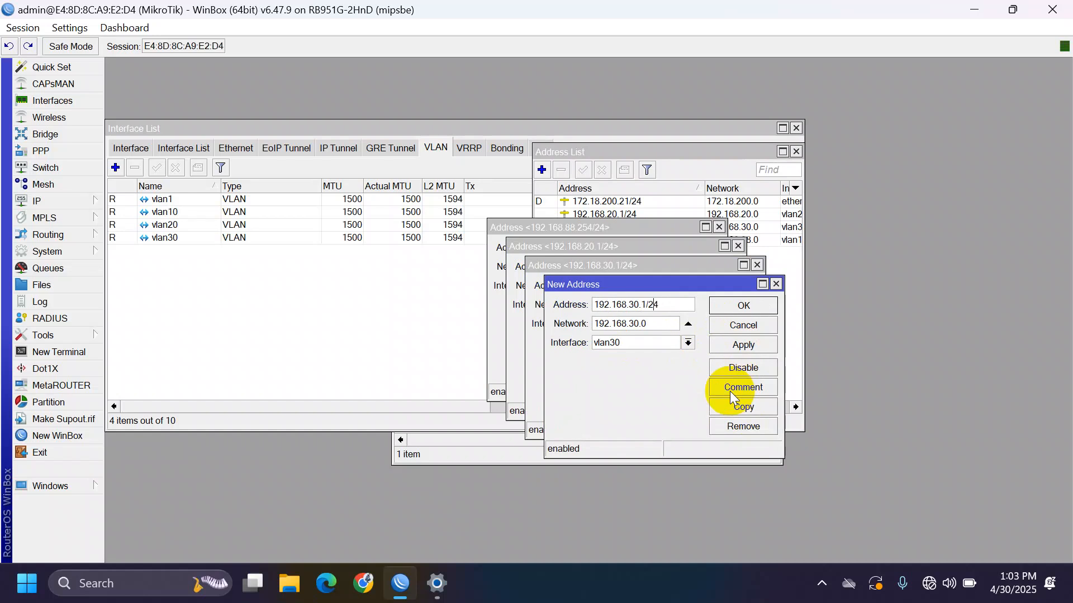
pyautogui.press('Left')
pyautogui.press('BackSpace')
pyautogui.write('4')
pyautogui.click(620, 340)
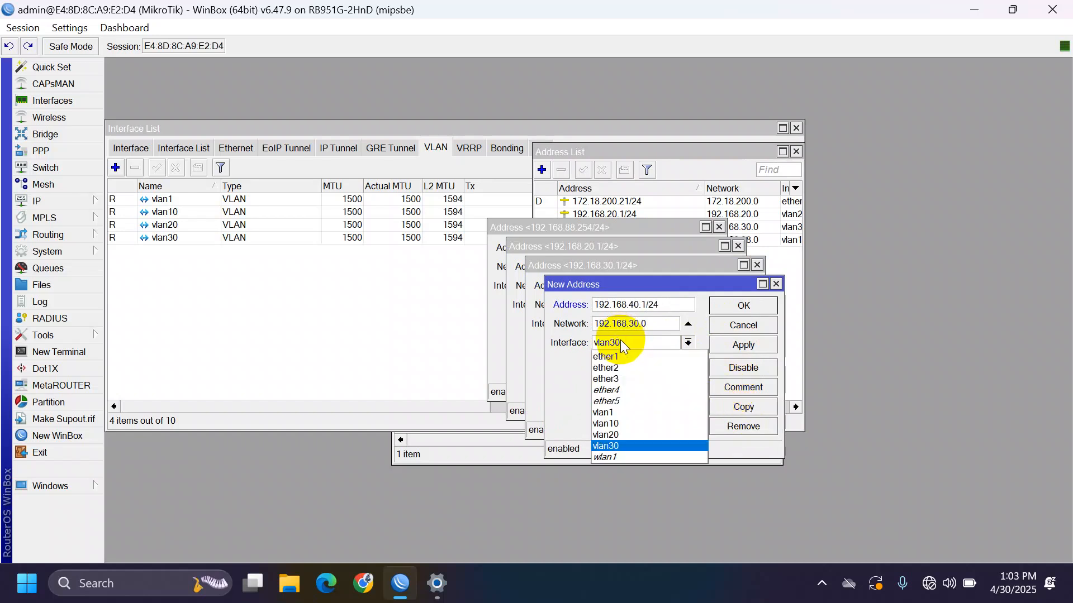
pyautogui.click(623, 379)
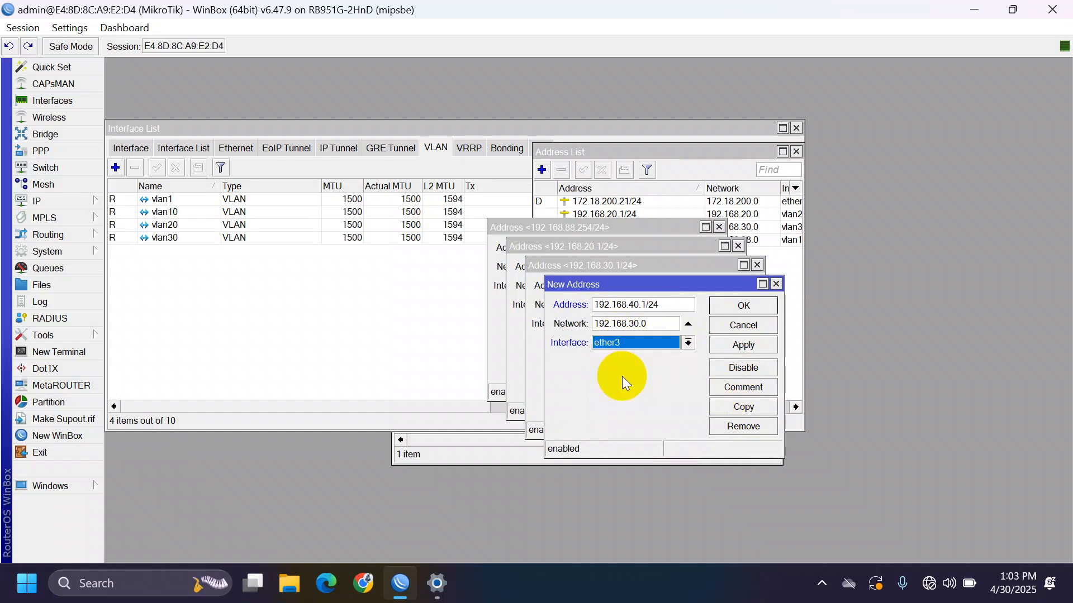
pyautogui.click(737, 346)
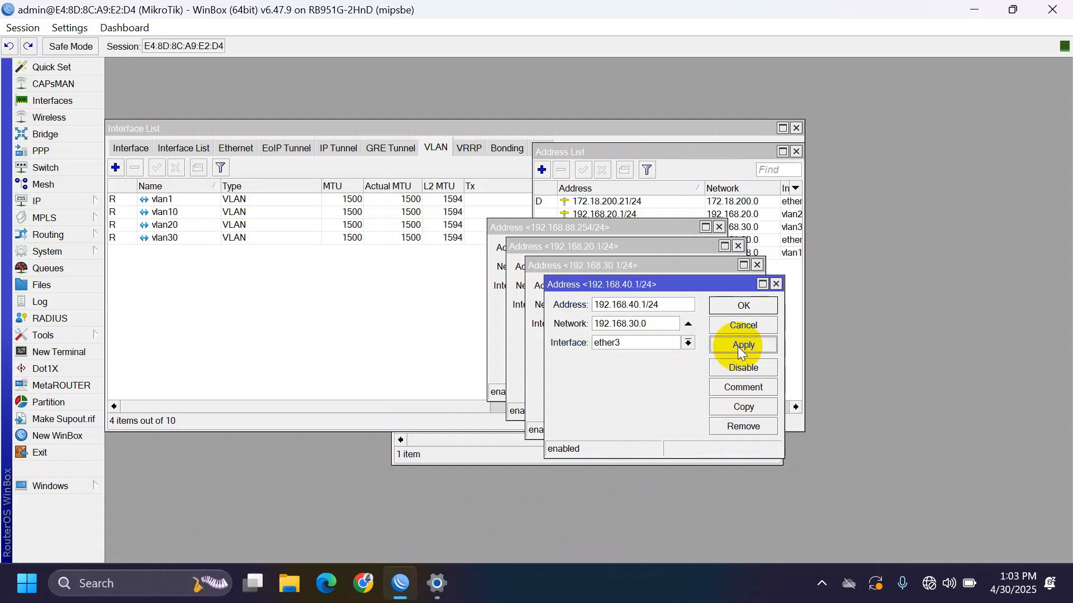
pyautogui.press('Escape')
pyautogui.press('Escape')
pyautogui.press('Escape')
pyautogui.press('Escape')
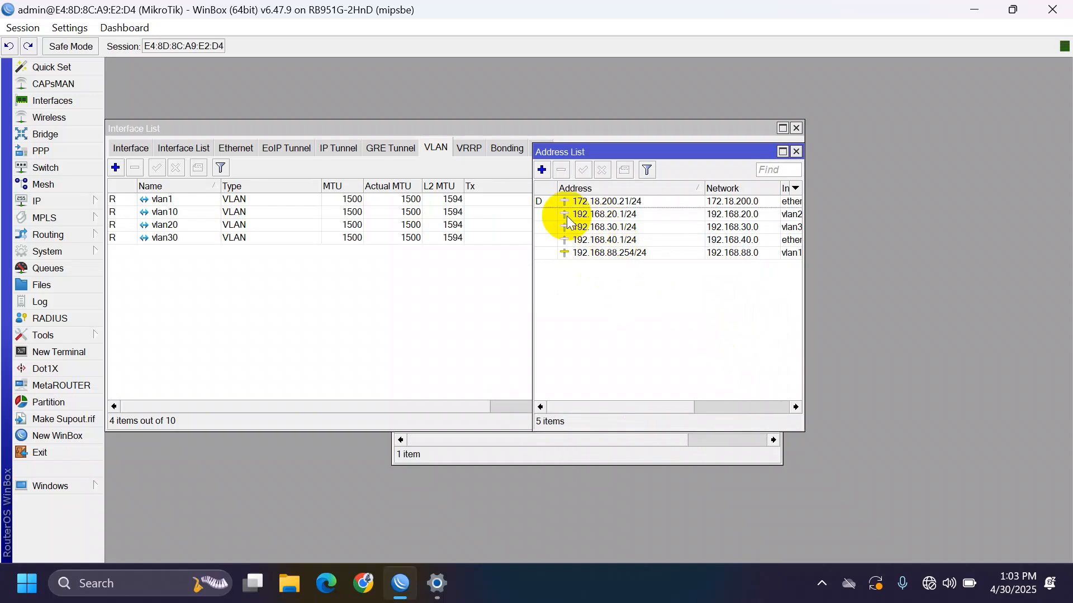
# - Add 192.168.10.1/24 on vlan10 and widen the address list to show the Interface column
pyautogui.click(541, 169)
pyautogui.write('192.168.10.1/24')
pyautogui.press('Tab')
pyautogui.press('Down')
pyautogui.press('Down')
pyautogui.press('Down')
pyautogui.press('Down')
pyautogui.press('Down')
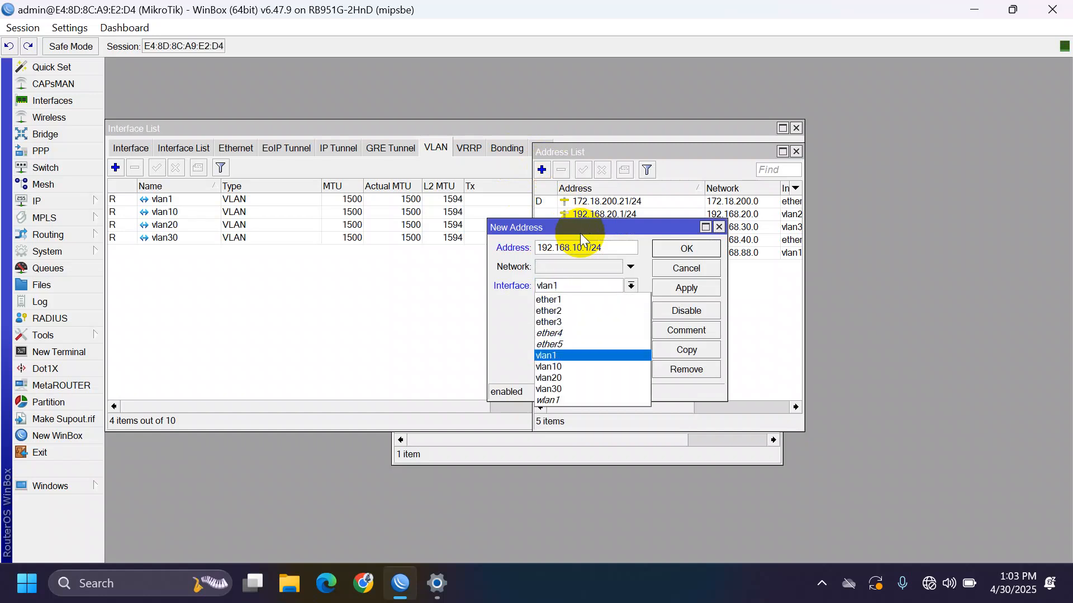
pyautogui.press('Down')
pyautogui.press('Return')
pyautogui.click(686, 287)
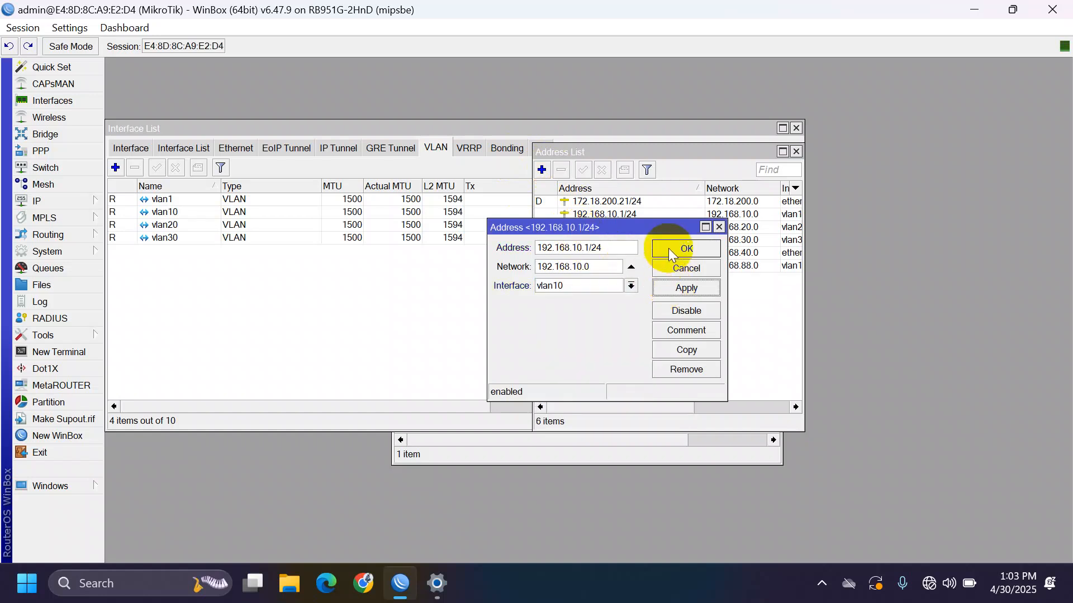
pyautogui.click(672, 255)
pyautogui.moveTo(804, 222); pyautogui.dragTo(898, 222)
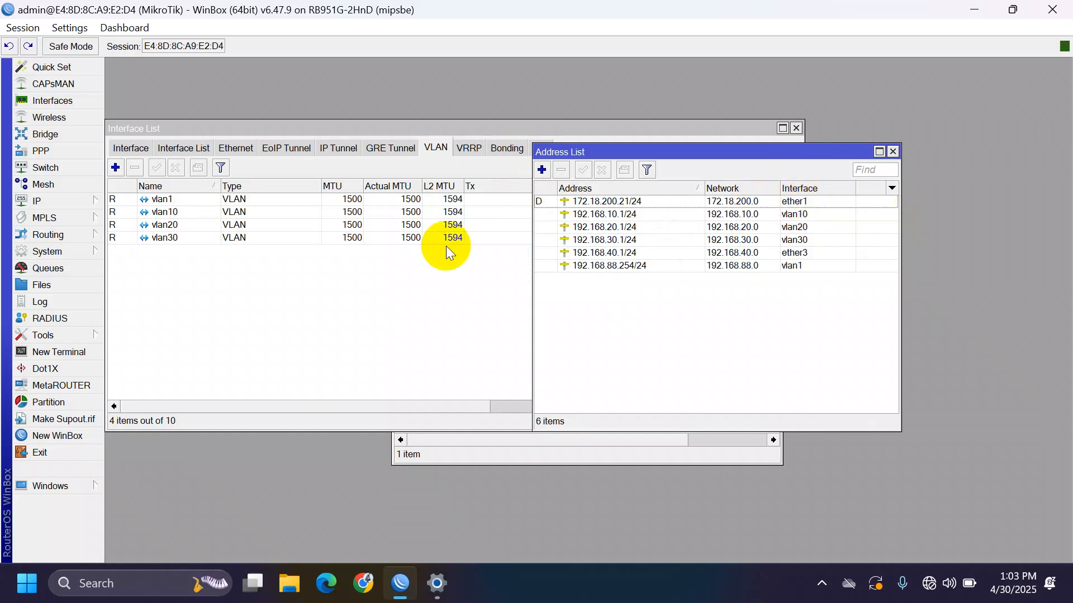
pyautogui.click(89, 205)
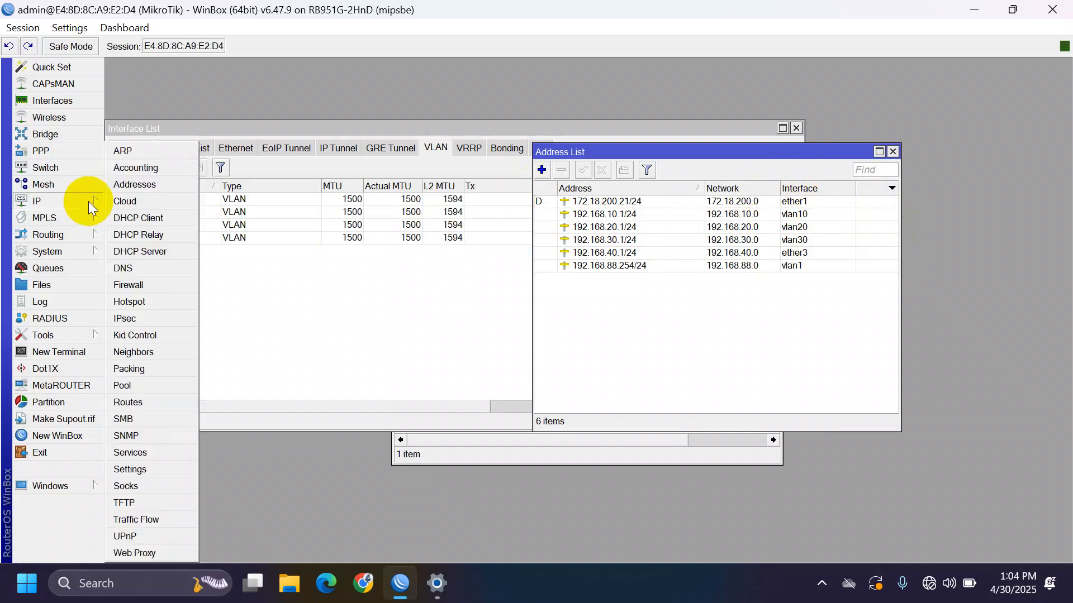
# - Run DHCP Setup on ether3, creating dhcp1 with pool dhcp_pool0 and a 00:10:00 lease
pyautogui.click(169, 252)
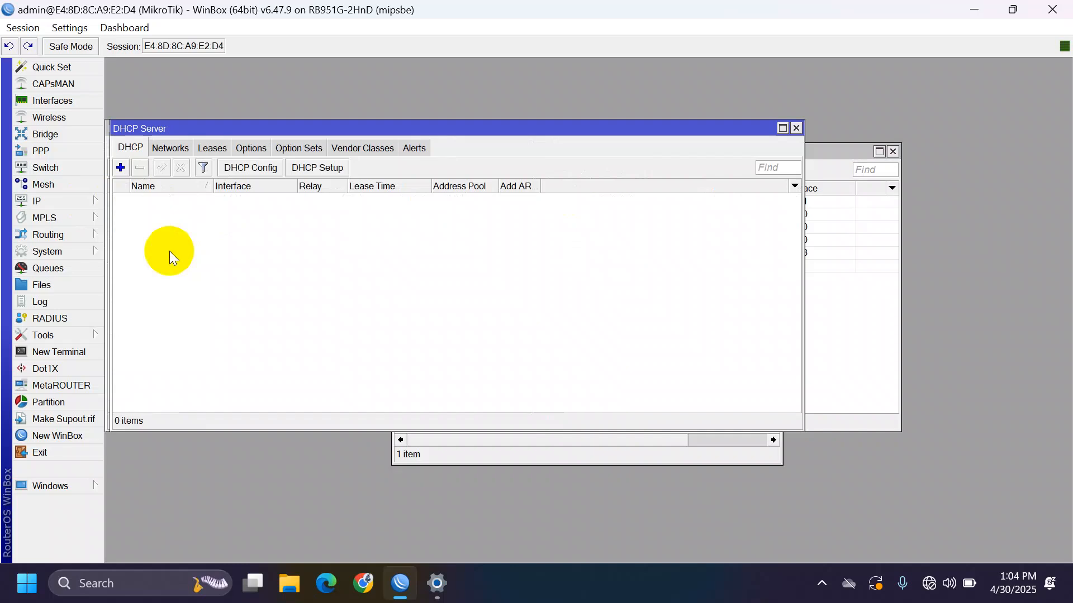
pyautogui.click(340, 168)
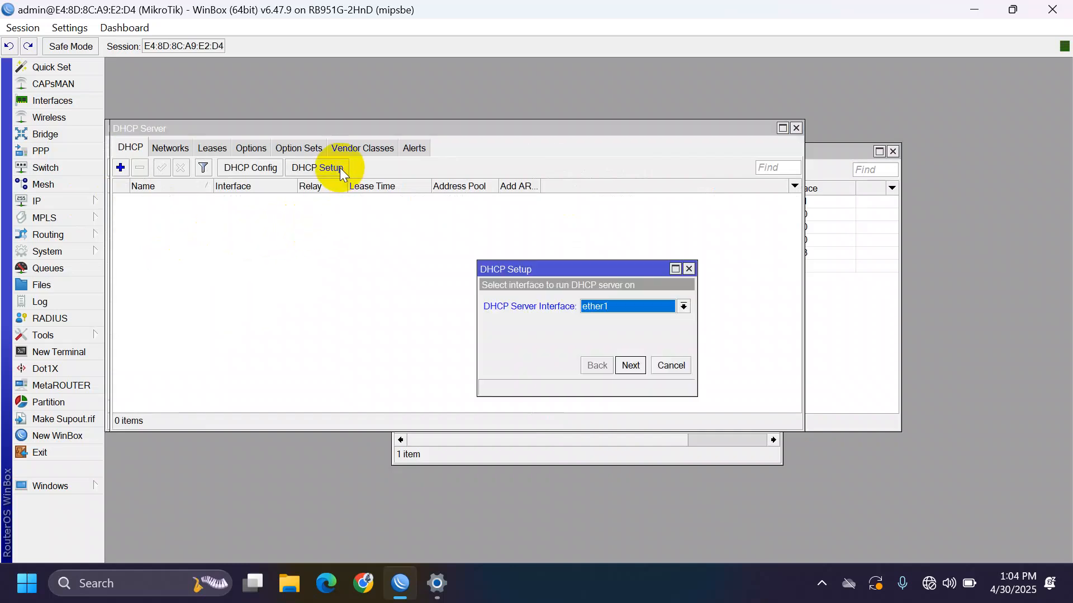
pyautogui.press('Down')
pyautogui.press('Down')
pyautogui.press('Down')
pyautogui.press('Up')
pyautogui.press('Return')
pyautogui.press('Return')
pyautogui.press('Return')
pyautogui.press('Return')
pyautogui.press('Return')
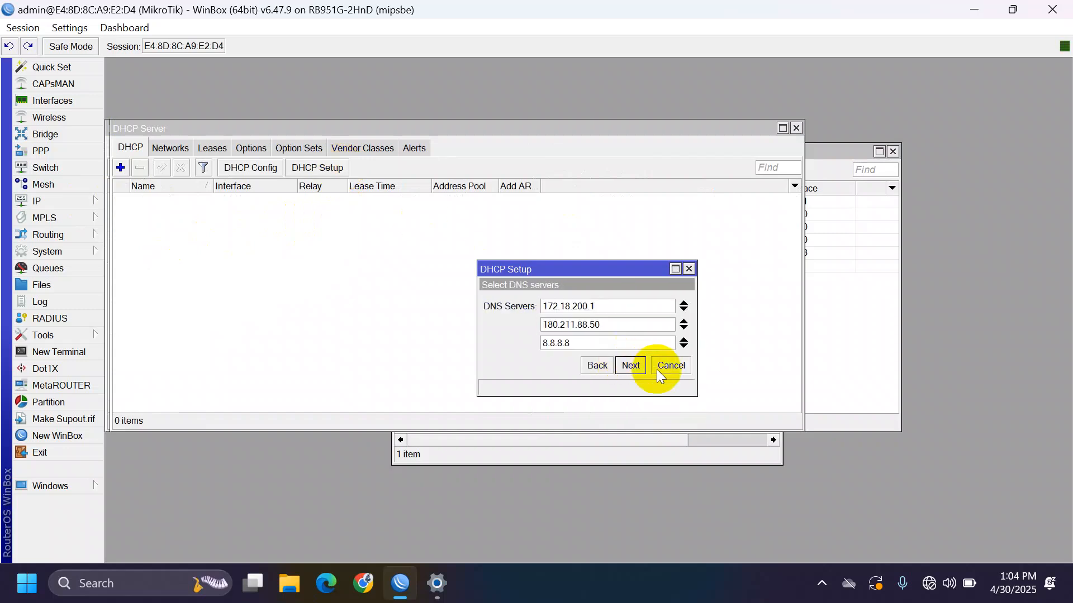
pyautogui.click(631, 366)
pyautogui.click(630, 365)
pyautogui.press('Return')
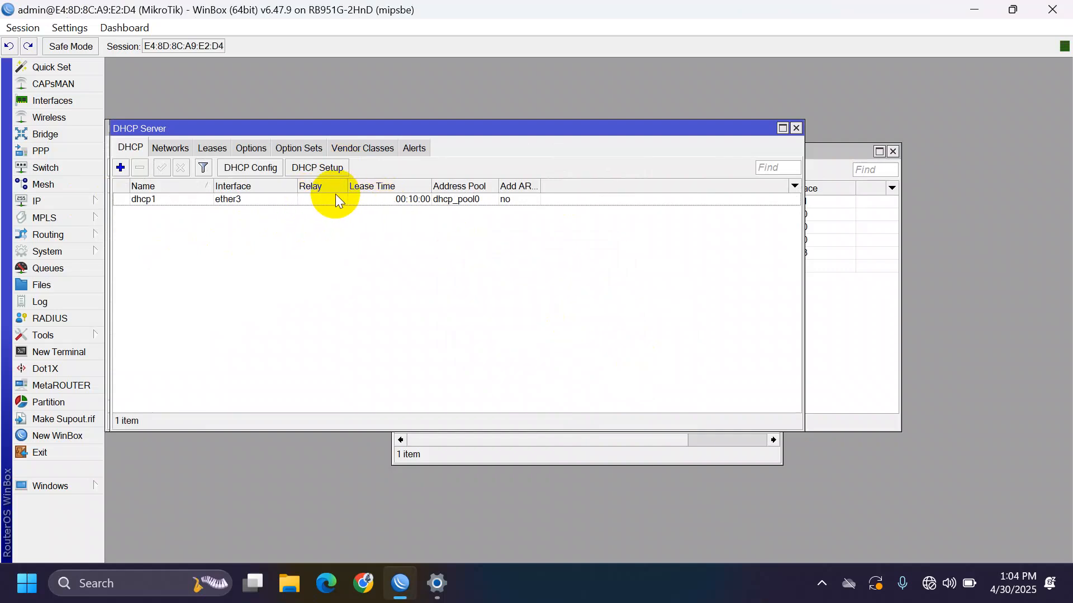
# - Run DHCP Setup on vlan10 with defaults, creating dhcp2
pyautogui.click(320, 169)
pyautogui.press('Down')
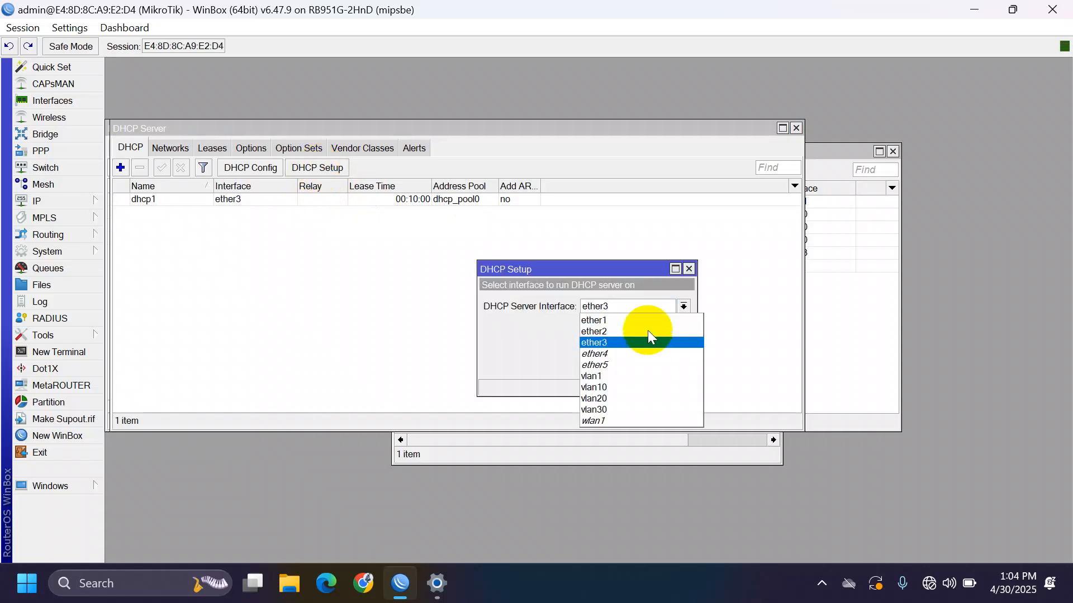
pyautogui.press('Down')
pyautogui.press('Down')
pyautogui.press('Down')
pyautogui.press('Up')
pyautogui.press('Up')
pyautogui.press('Up')
pyautogui.press('Down')
pyautogui.press('Up')
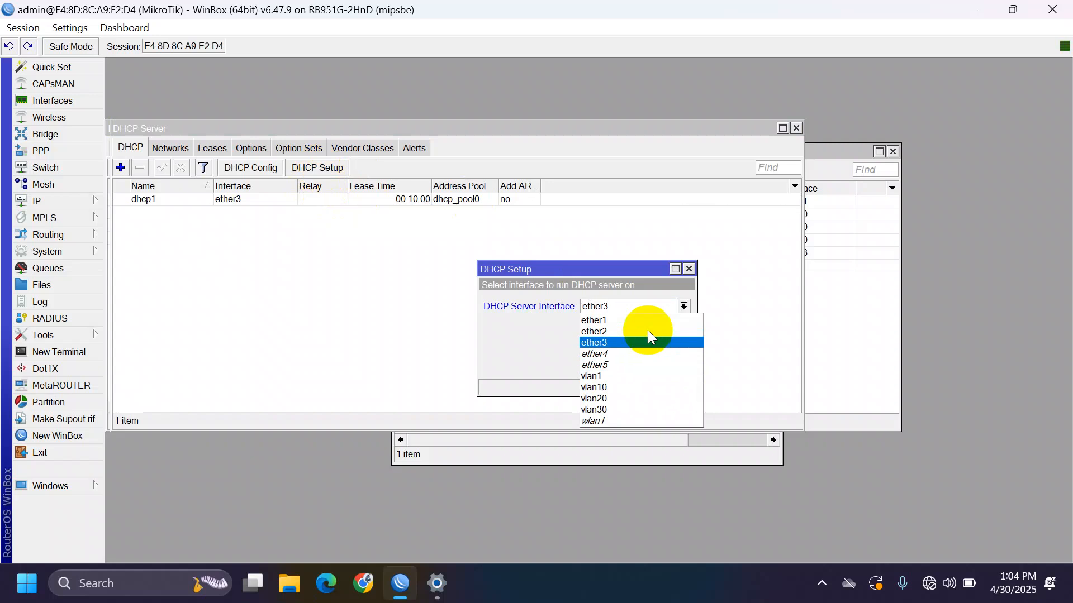
pyautogui.click(609, 386)
pyautogui.press('Return')
pyautogui.press('Return')
pyautogui.press('Return')
pyautogui.press('Return')
pyautogui.press('Return')
pyautogui.press('Return')
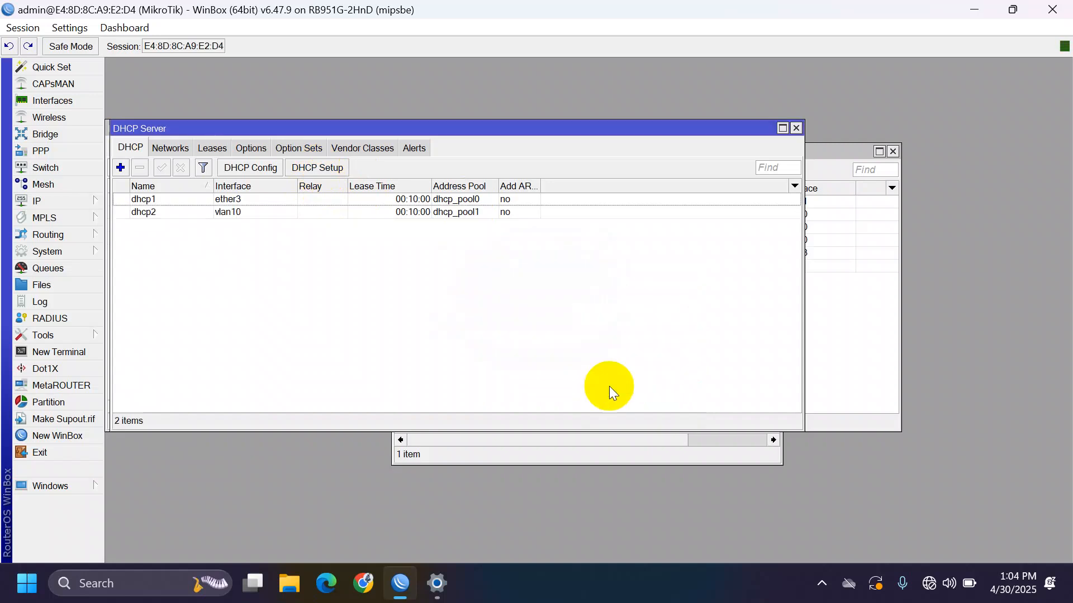
# - Run DHCP Setup on vlan20 with defaults, creating dhcp3
pyautogui.click(341, 168)
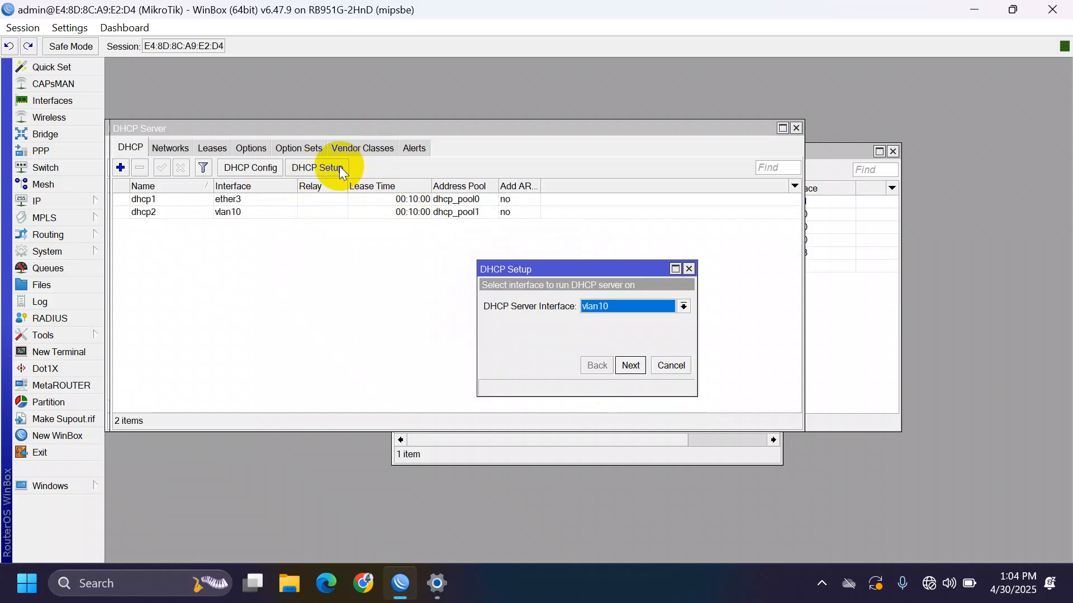
pyautogui.scroll(6, 629, 318)
pyautogui.scroll(-6, 628, 318)
pyautogui.scroll(5, 628, 318)
pyautogui.scroll(1, 628, 318)
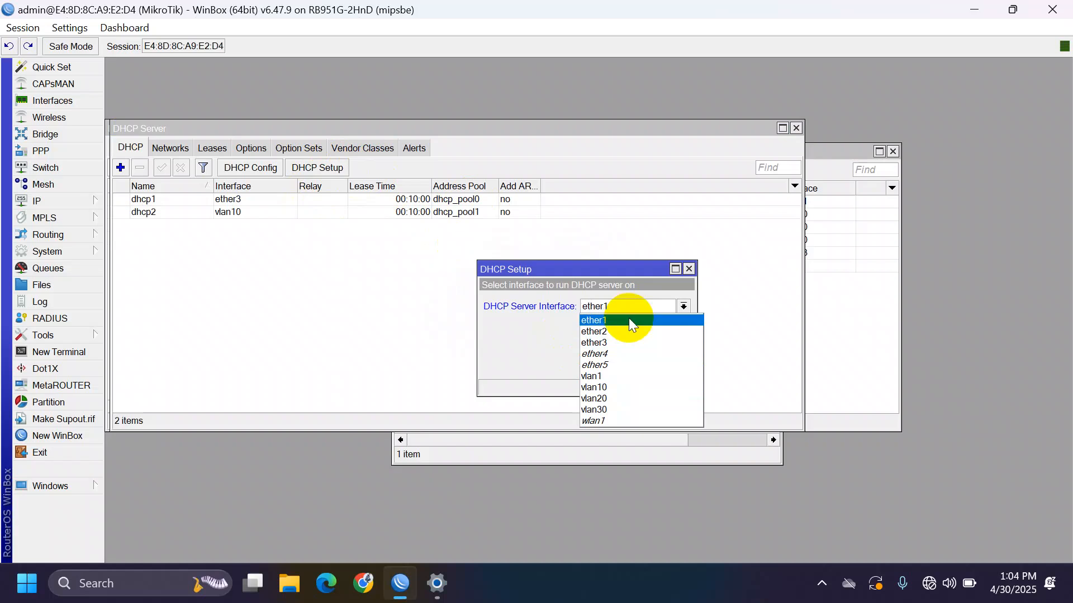
pyautogui.click(610, 398)
pyautogui.press('Return')
pyautogui.press('Return')
pyautogui.press('Return')
pyautogui.press('Return')
pyautogui.press('Return')
pyautogui.press('Return')
pyautogui.press('Return')
pyautogui.press('Return')
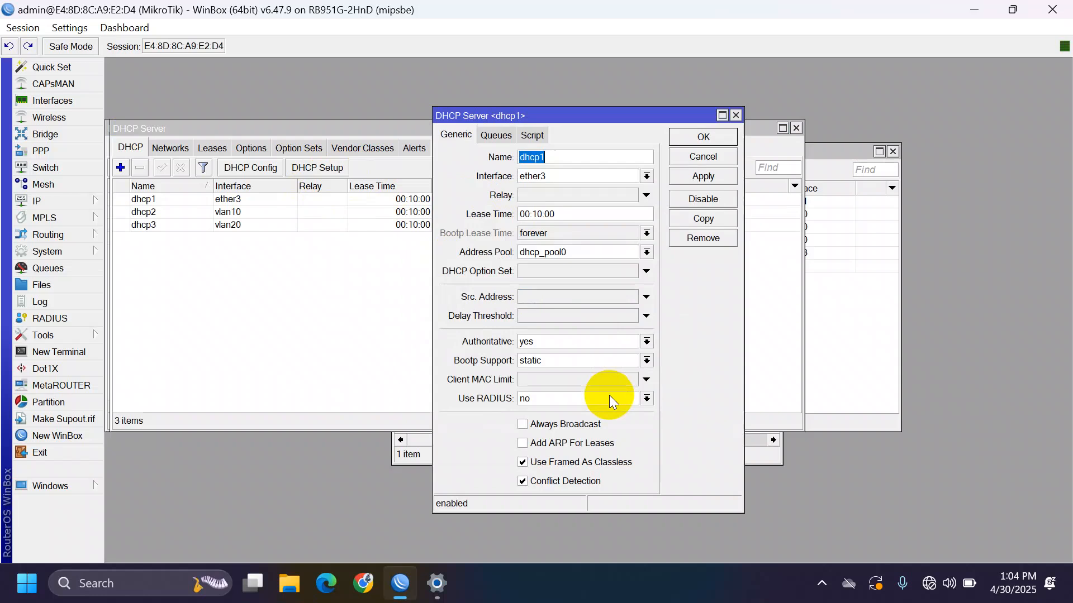
pyautogui.press('Return')
# - Run DHCP Setup on vlan30 with defaults, creating dhcp4
pyautogui.click(327, 168)
pyautogui.click(618, 311)
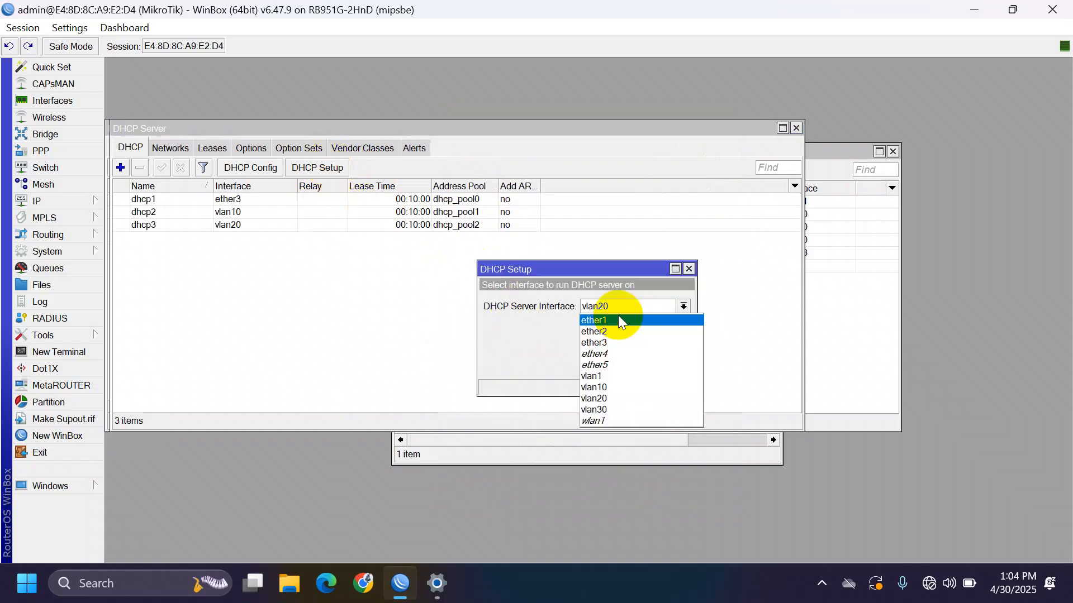
pyautogui.click(617, 413)
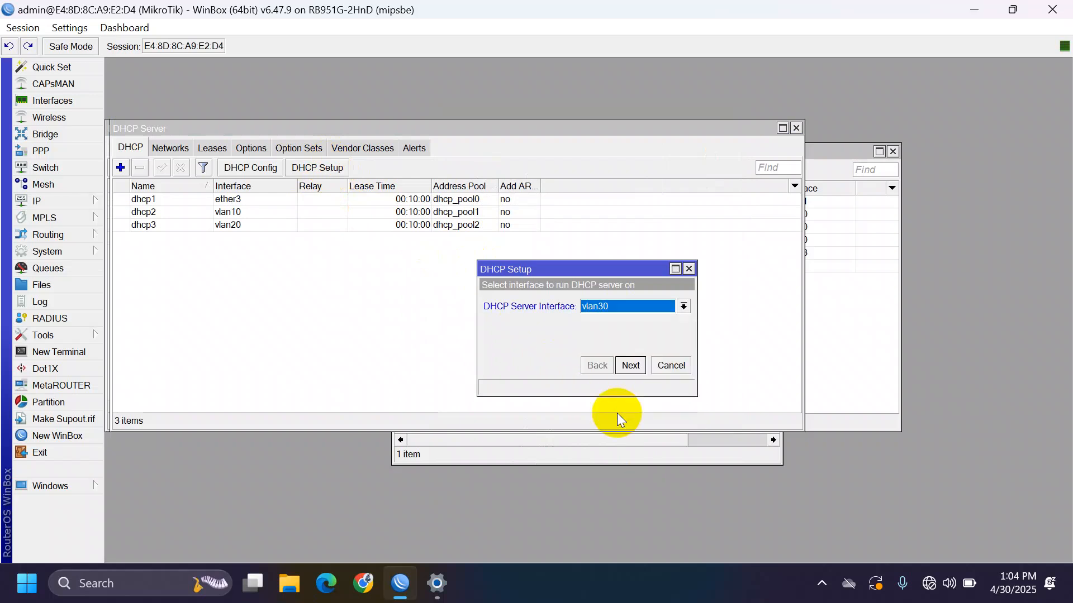
pyautogui.press('Return')
pyautogui.press('Return')
pyautogui.press('Return')
pyautogui.press('Return')
pyautogui.press('Return')
pyautogui.press('Return')
pyautogui.press('Return')
pyautogui.press('Return')
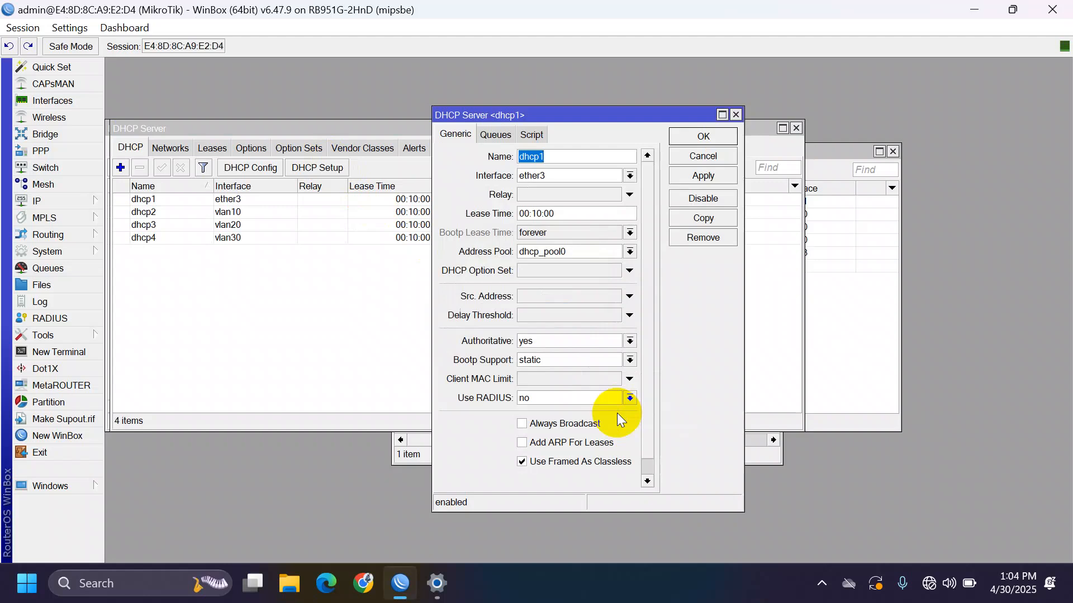
pyautogui.press('Escape')
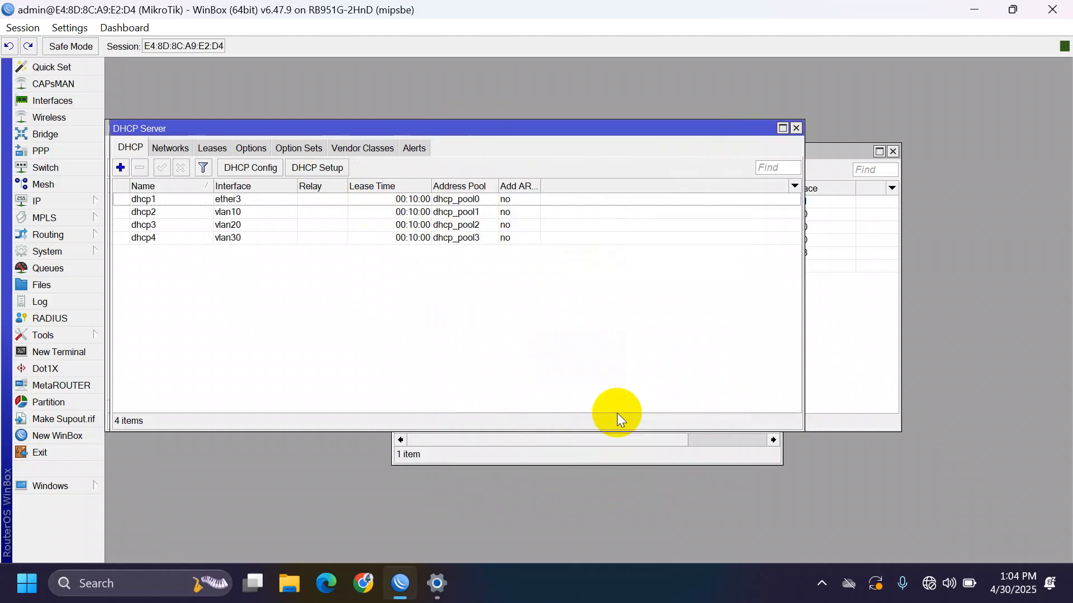
pyautogui.doubleClick(325, 203)
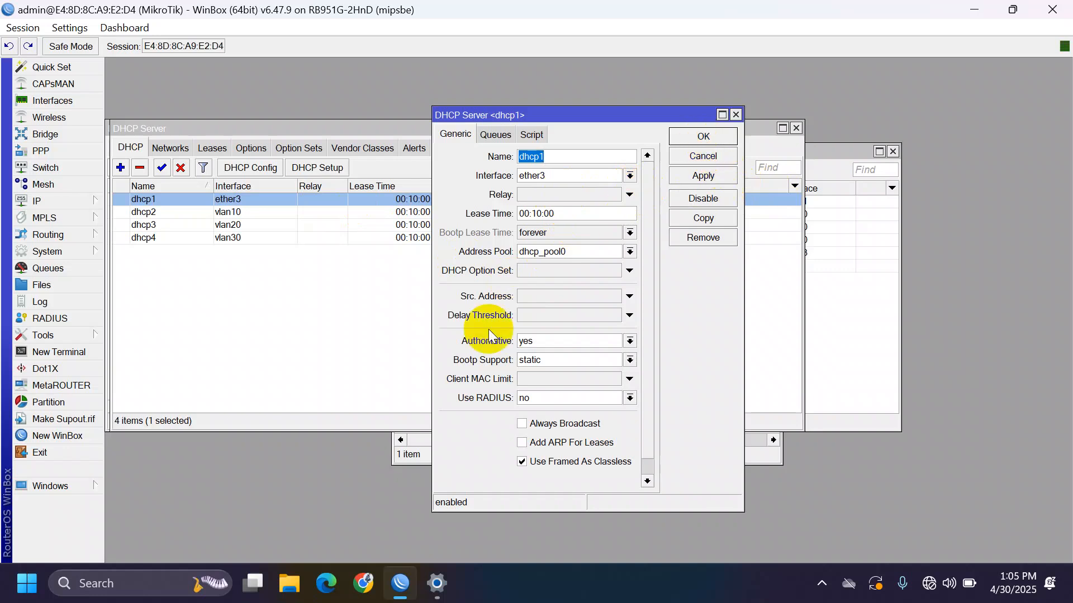
pyautogui.click(735, 114)
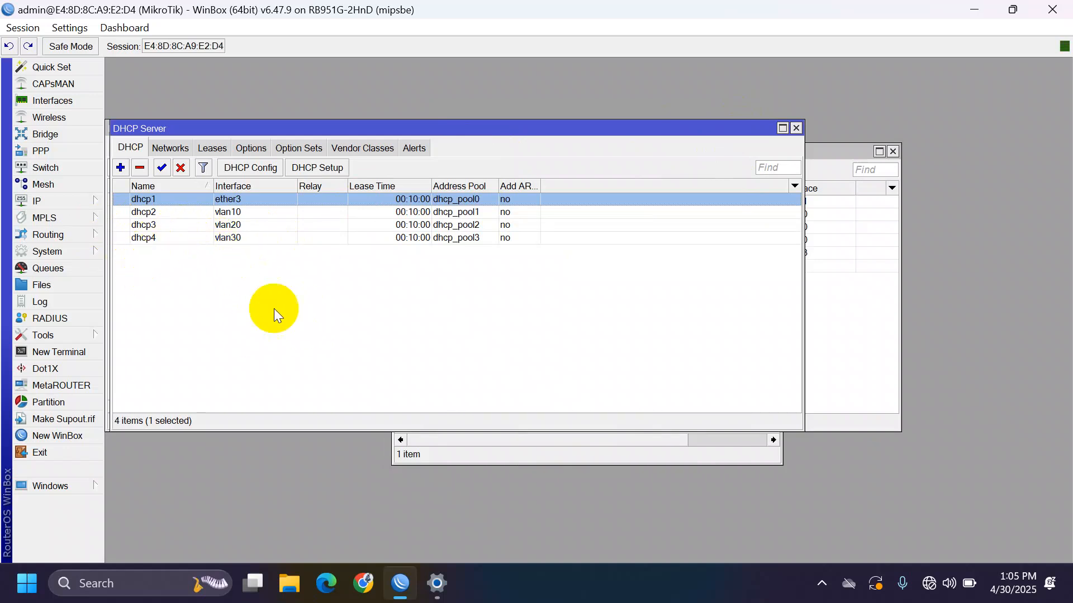
pyautogui.click(170, 148)
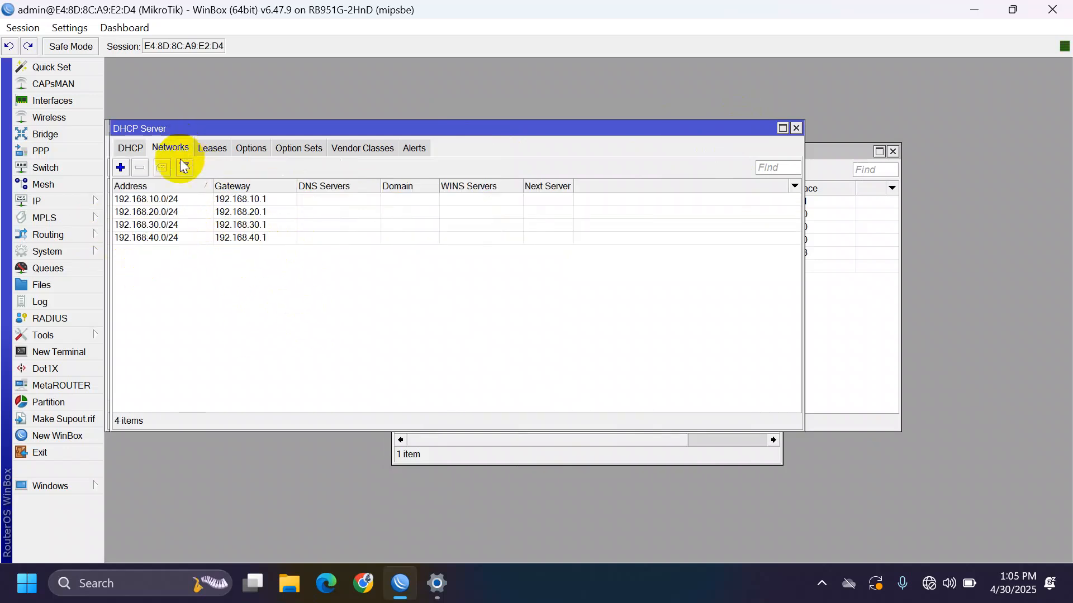
pyautogui.click(132, 148)
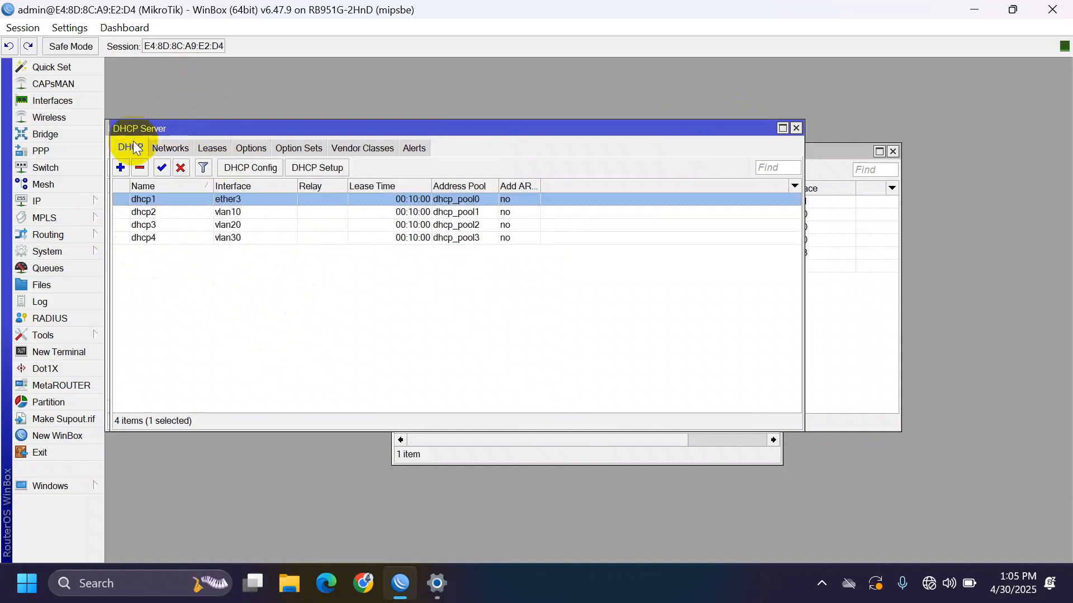
# - Enable Allow Remote Requests in the router's IP > DNS settings
pyautogui.click(36, 201)
pyautogui.click(173, 269)
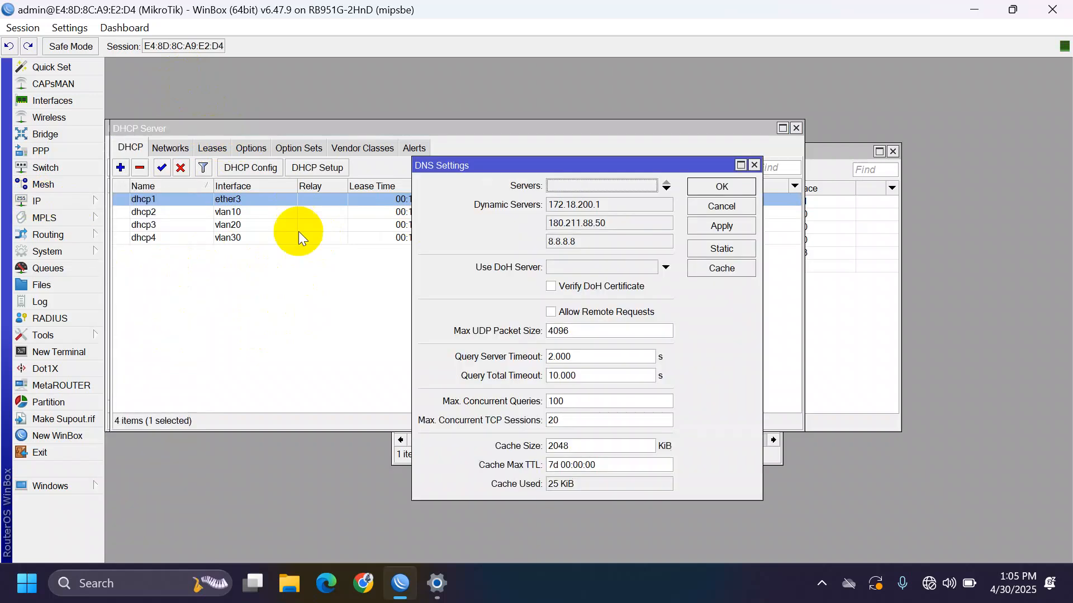
pyautogui.click(567, 309)
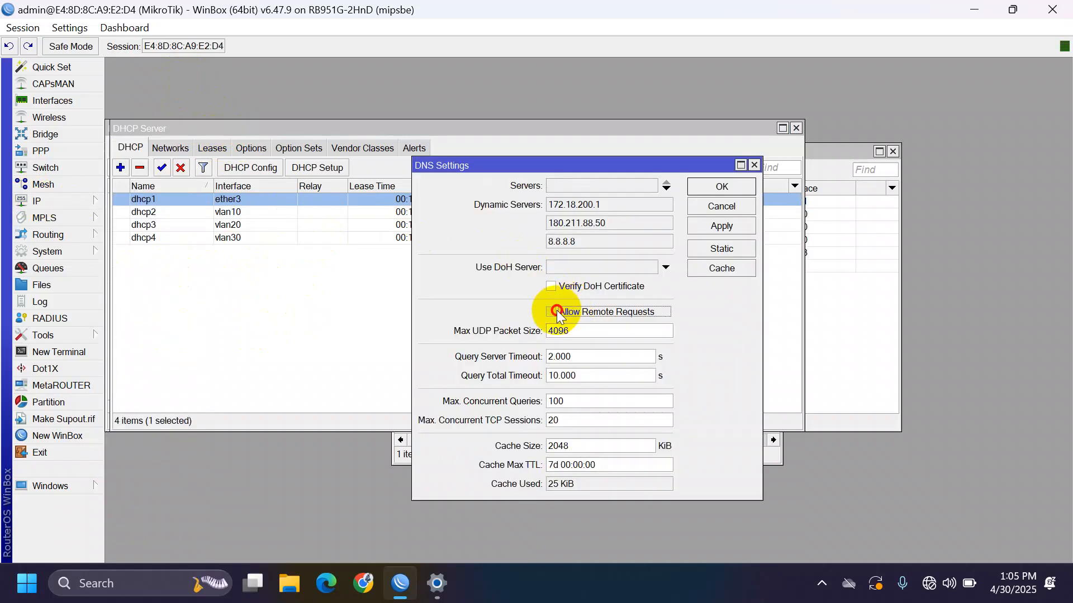
pyautogui.click(716, 228)
pyautogui.click(725, 184)
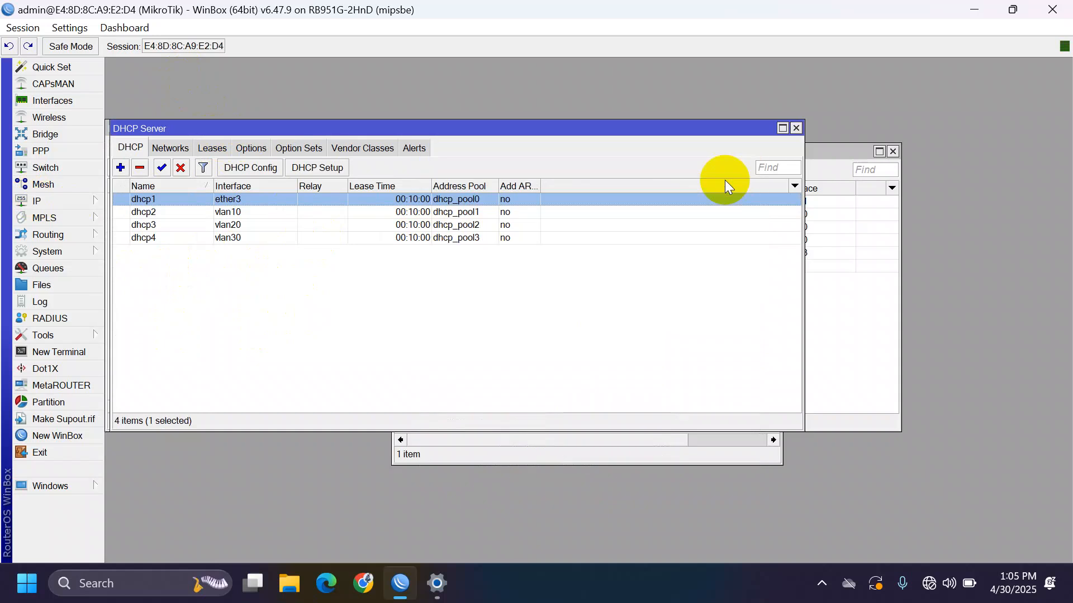
pyautogui.click(69, 197)
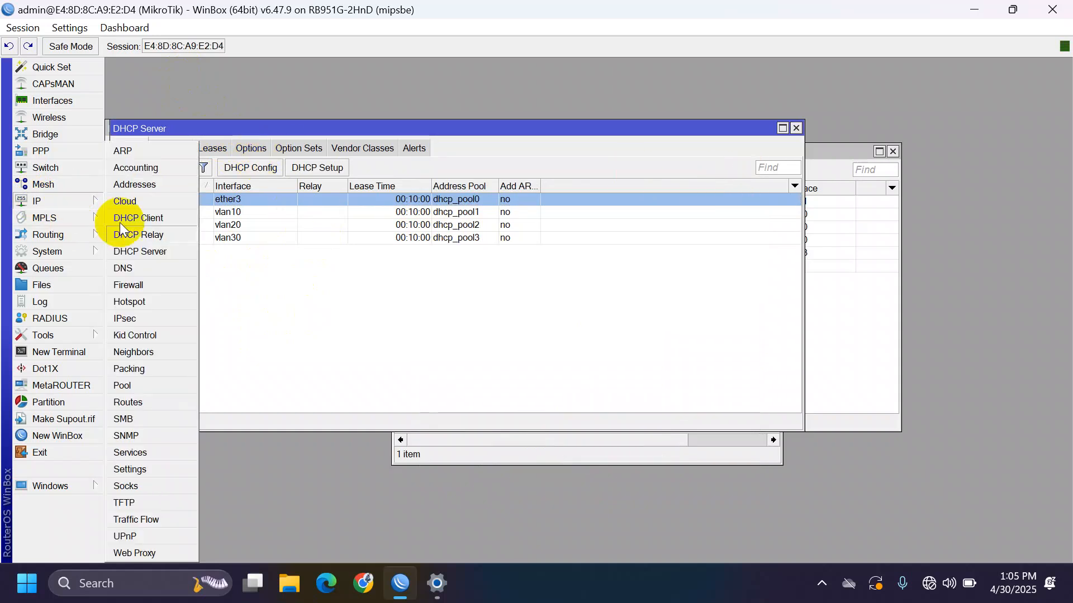
# - Add a srcnat NAT rule with the masquerade action
pyautogui.click(171, 286)
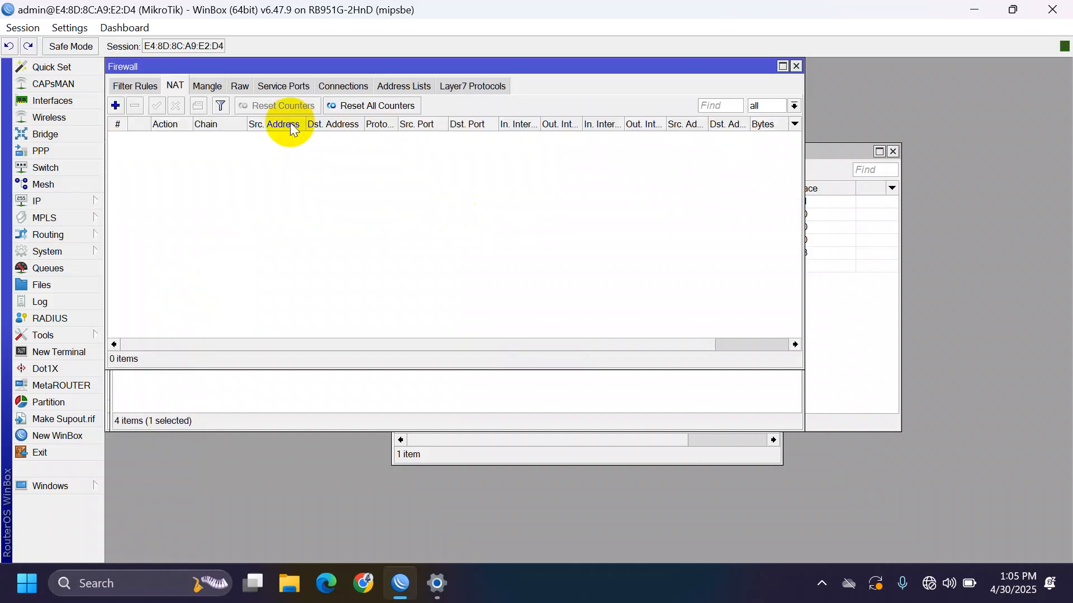
pyautogui.click(115, 106)
pyautogui.click(581, 163)
pyautogui.press('Down')
pyautogui.press('Down')
pyautogui.press('Down')
pyautogui.press('Down')
pyautogui.press('Down')
pyautogui.press('Down')
pyautogui.press('Return')
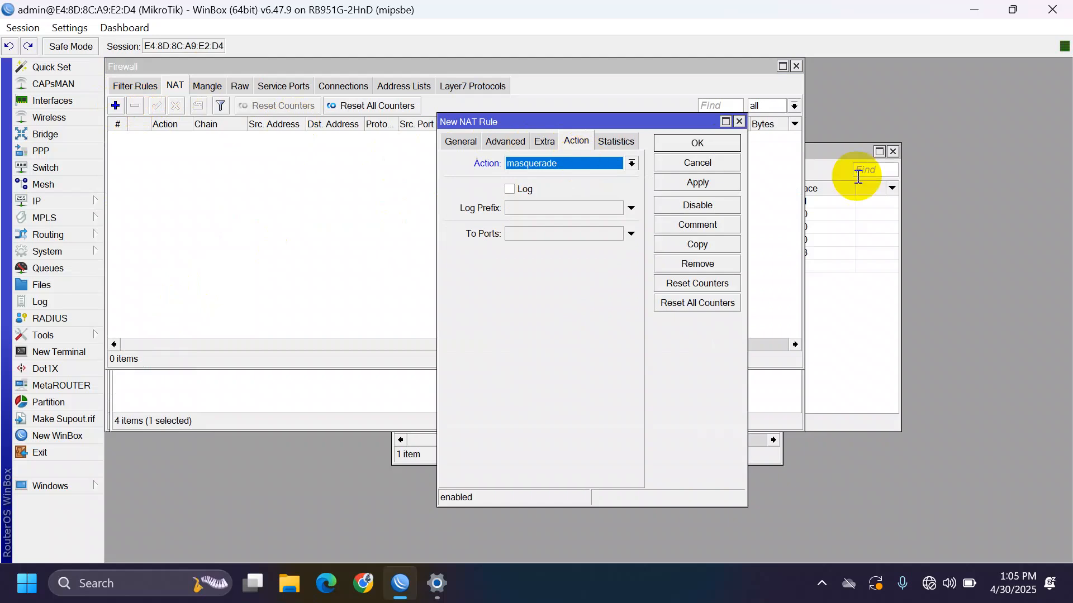
pyautogui.click(719, 182)
pyautogui.click(701, 145)
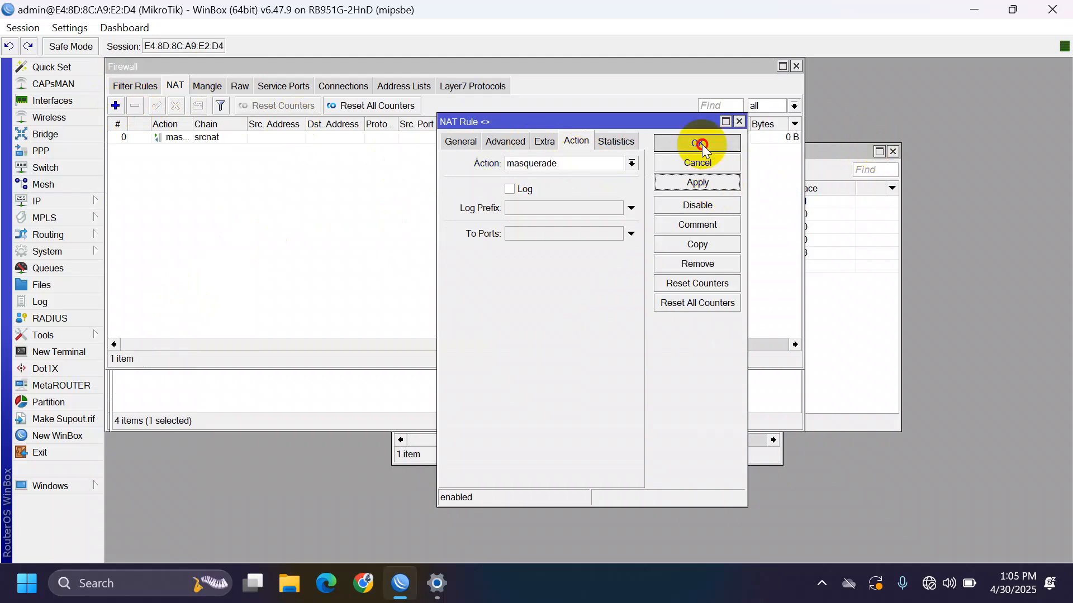
# - Ping 192.168.88.1 from a new router terminal; stop after 13 replies with 0% loss
pyautogui.click(83, 366)
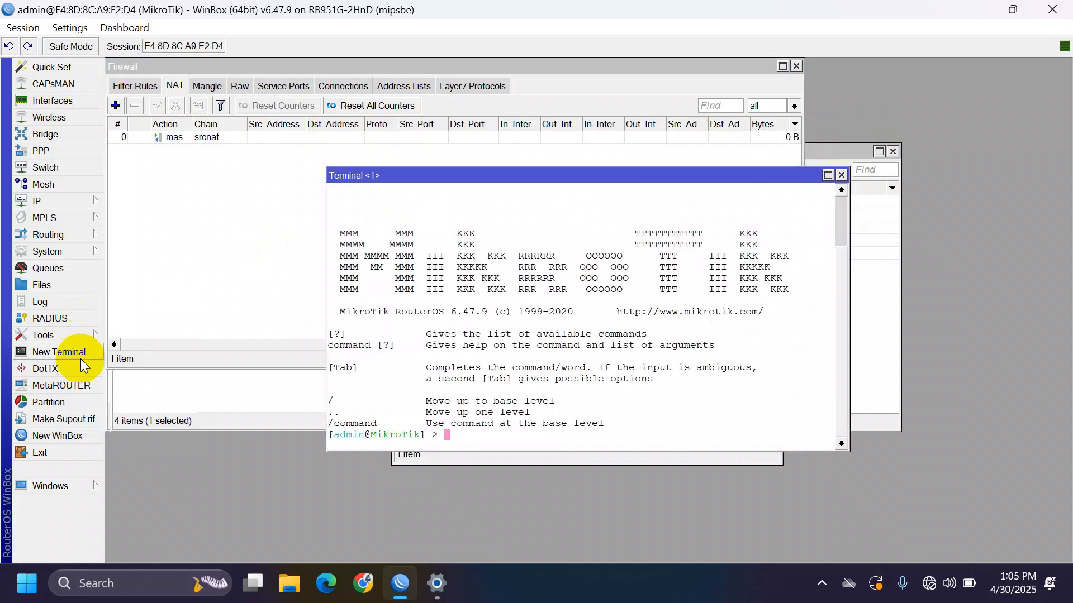
pyautogui.write('ping 192.168.88.1')
pyautogui.press('Return')
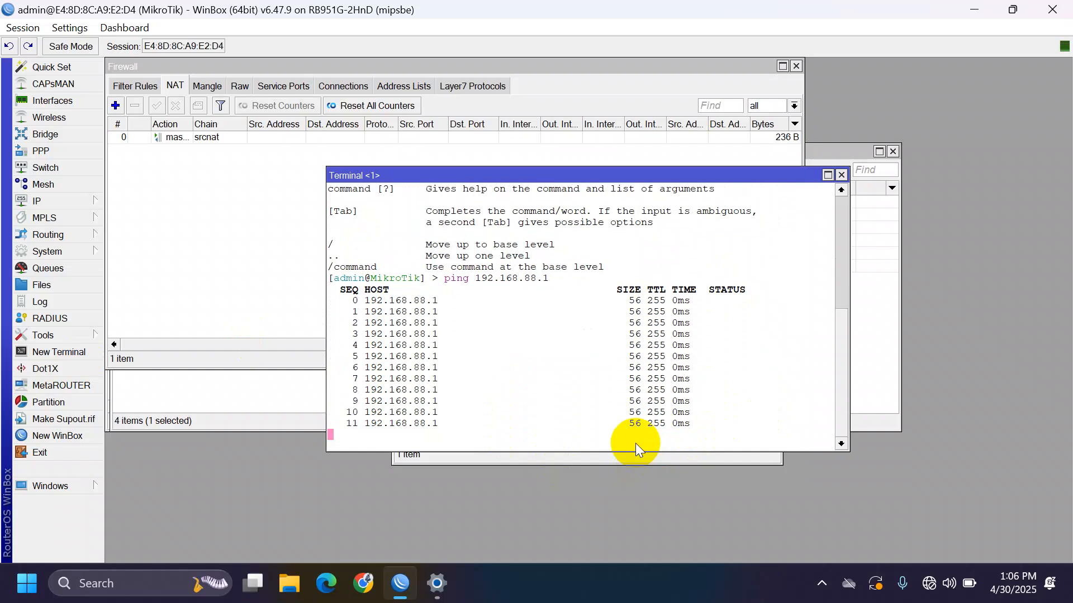
pyautogui.hotkey('ctrl', 'c')
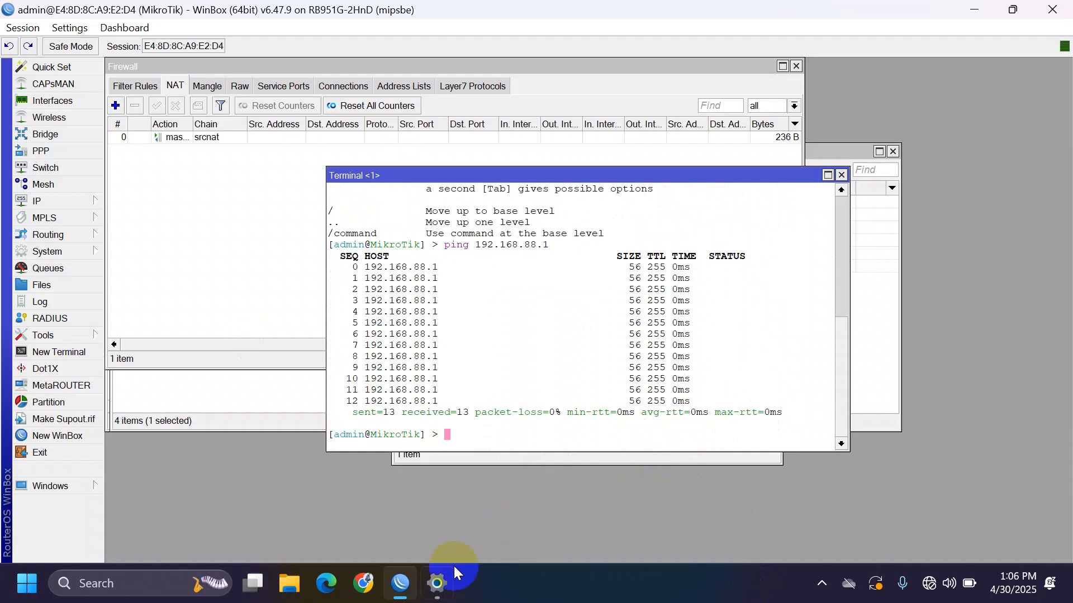
# - Open the network adapter list from Control Panel's network status and tasks
pyautogui.press('super')
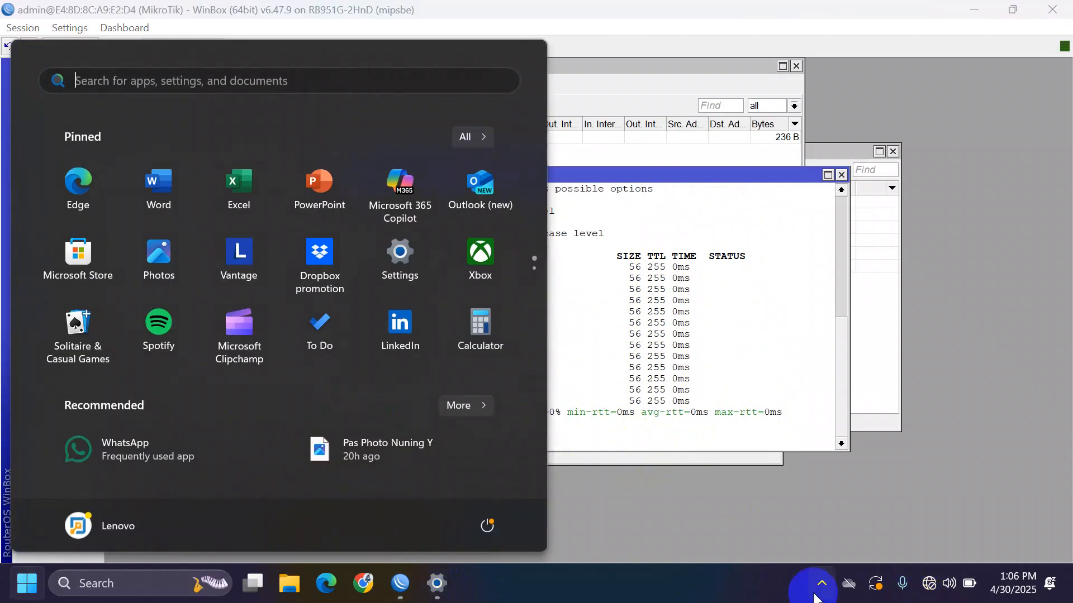
pyautogui.write('con')
pyautogui.press('Escape')
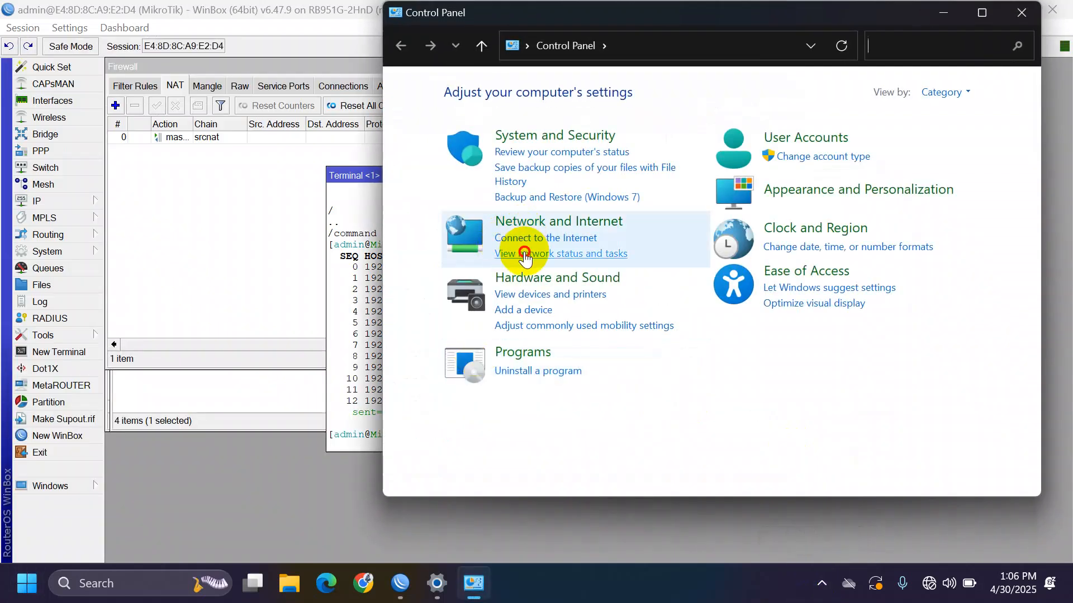
pyautogui.click(524, 254)
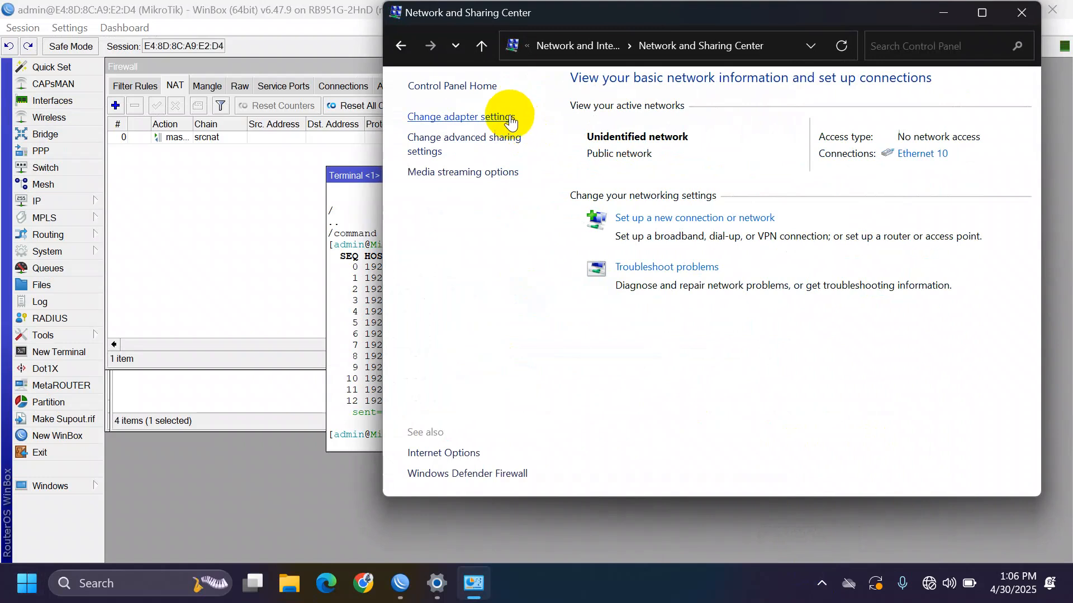
pyautogui.click(507, 117)
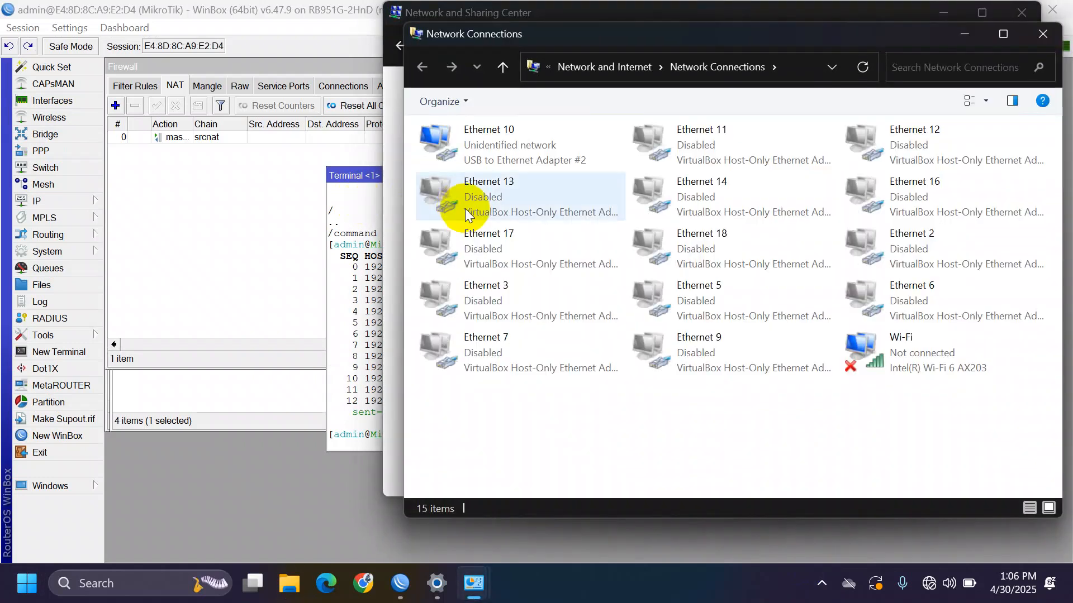
# - Confirm Ethernet 10's IPv4 settings obtain an address automatically, closing without changes
pyautogui.click(521, 146)
pyautogui.rightClick(526, 143)
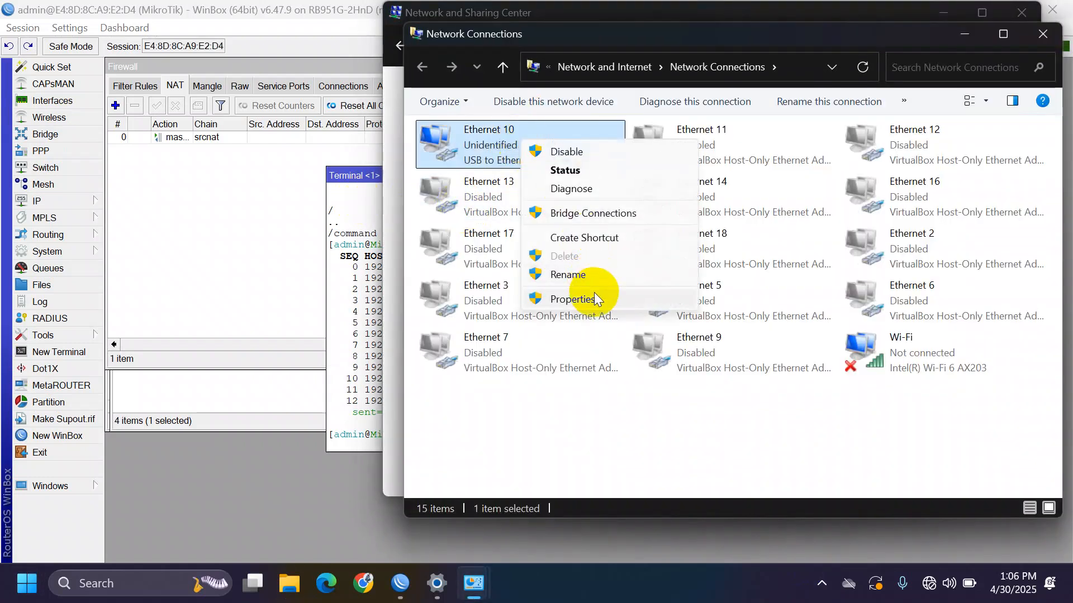
pyautogui.click(595, 297)
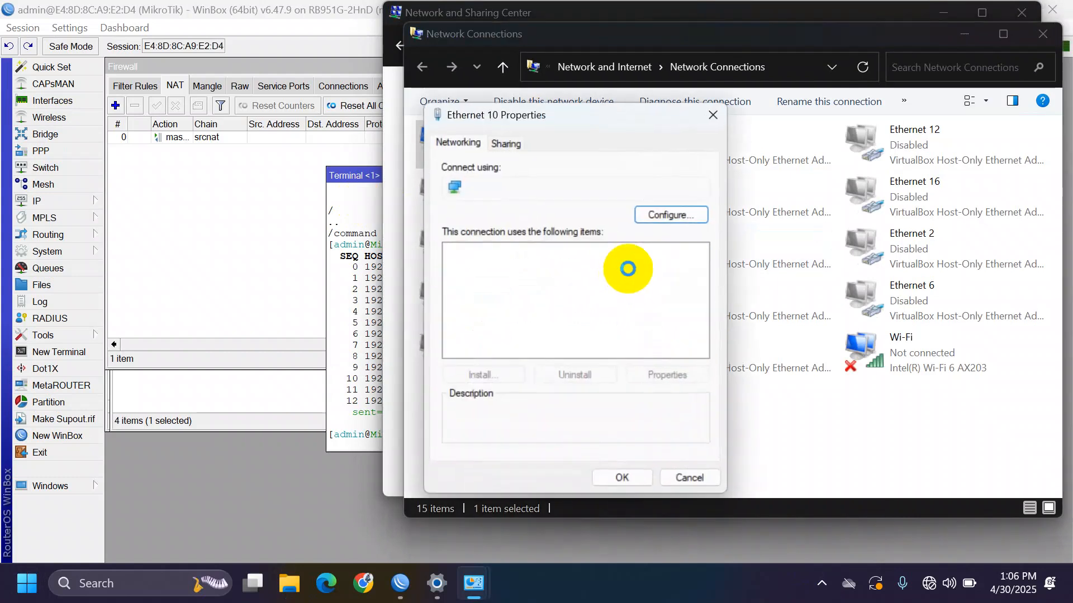
pyautogui.doubleClick(557, 318)
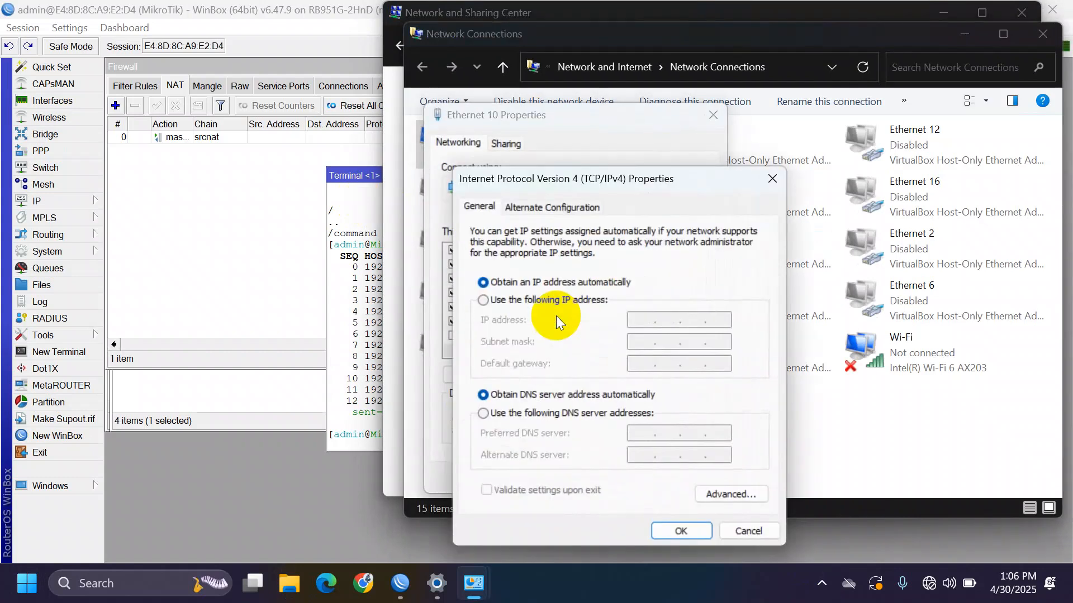
pyautogui.click(675, 524)
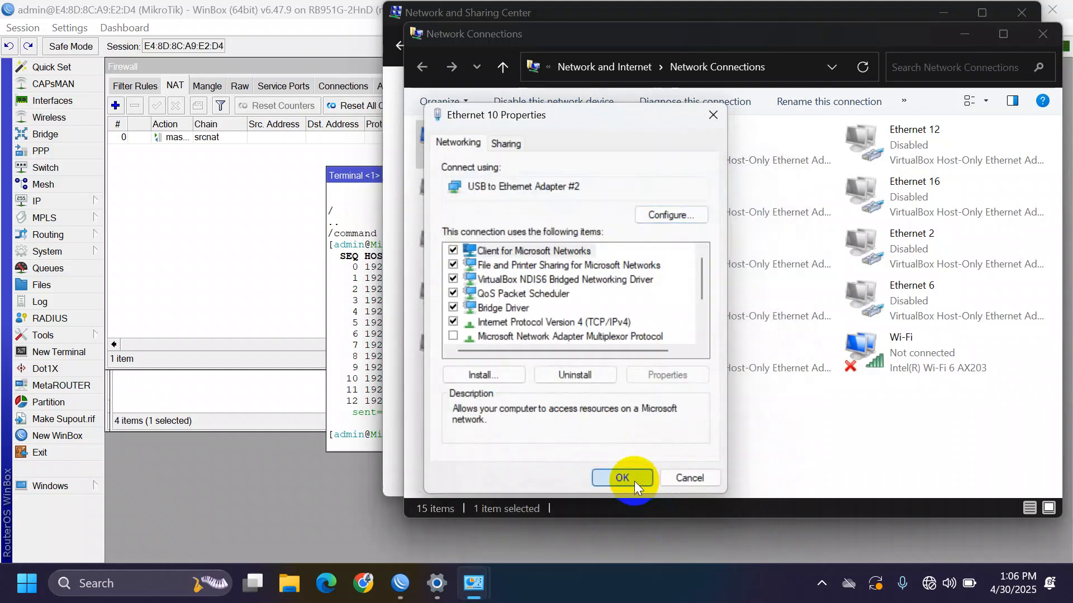
pyautogui.click(634, 481)
# - Disable the Ethernet 10 adapter
pyautogui.rightClick(504, 162)
pyautogui.click(539, 177)
pyautogui.rightClick(529, 155)
# - Re-enable Ethernet 10 and reconnect WinBox to the router at 192.168.40.1 via refreshed Neighbors
pyautogui.click(552, 158)
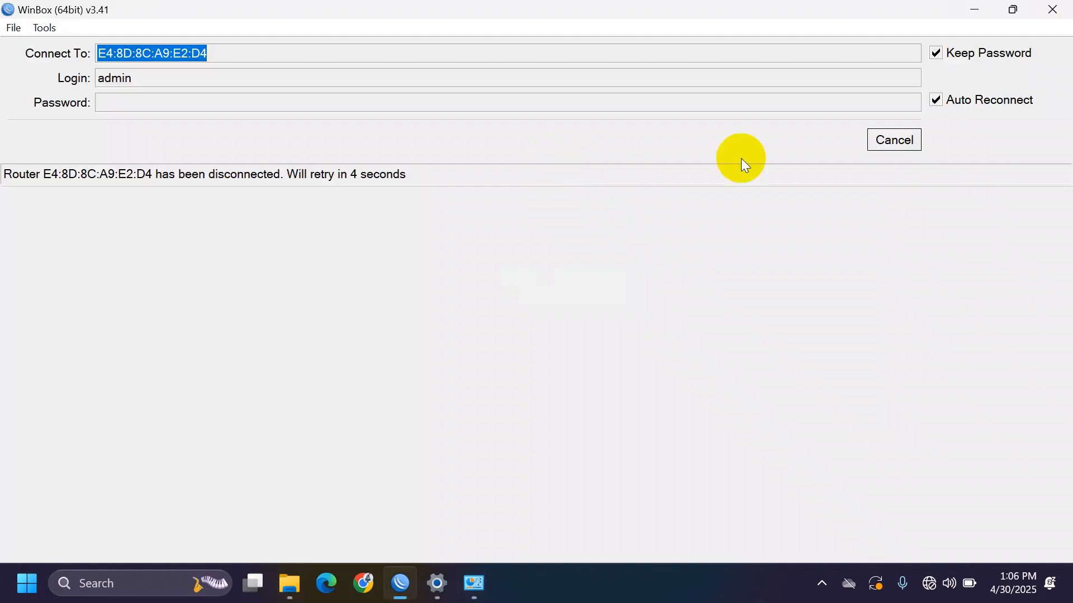
pyautogui.click(894, 140)
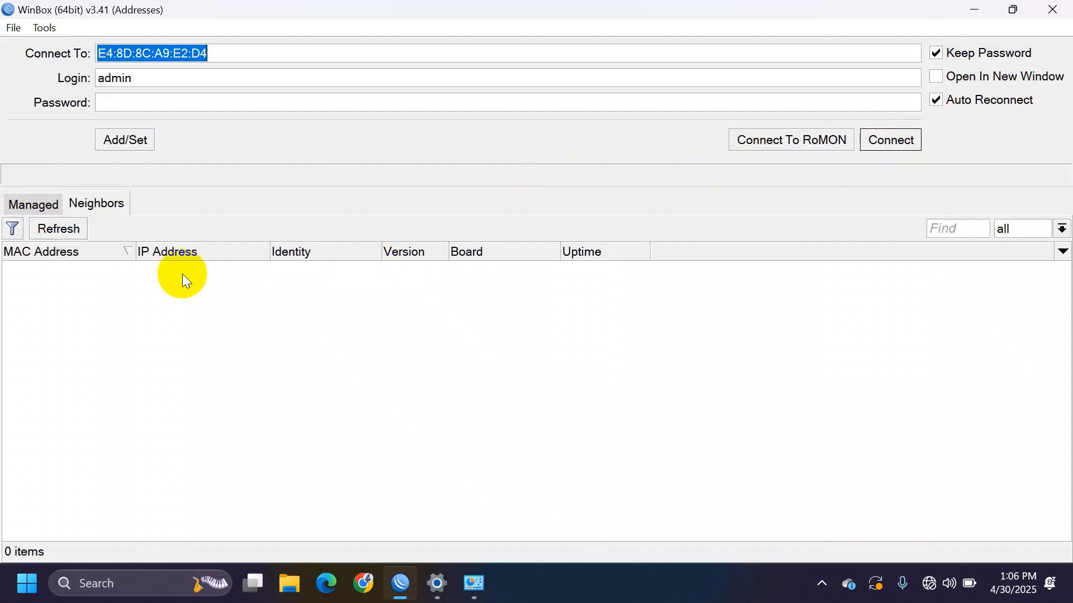
pyautogui.click(68, 229)
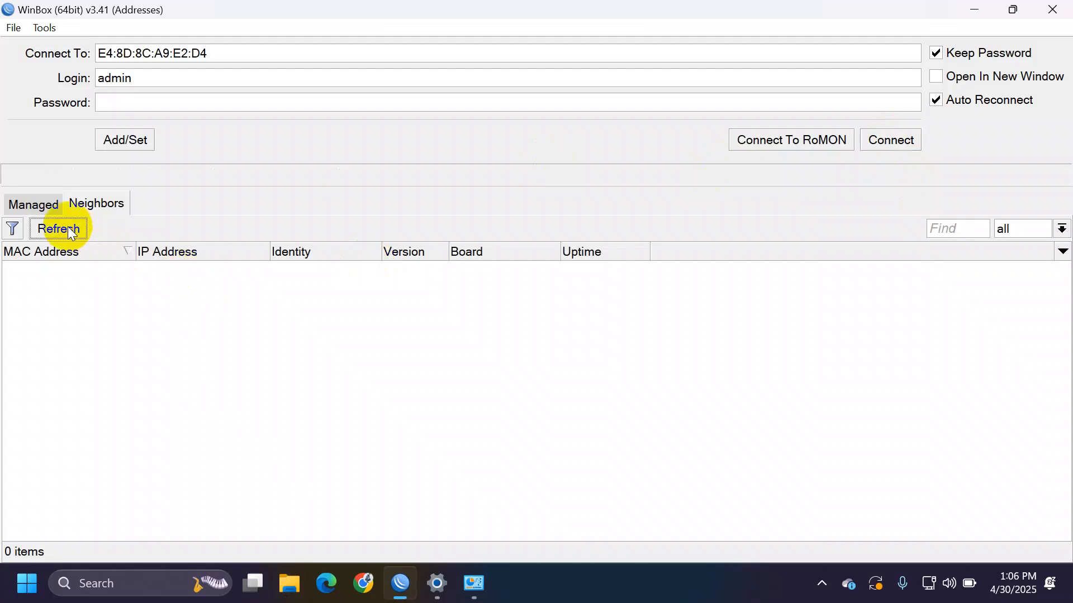
pyautogui.doubleClick(187, 272)
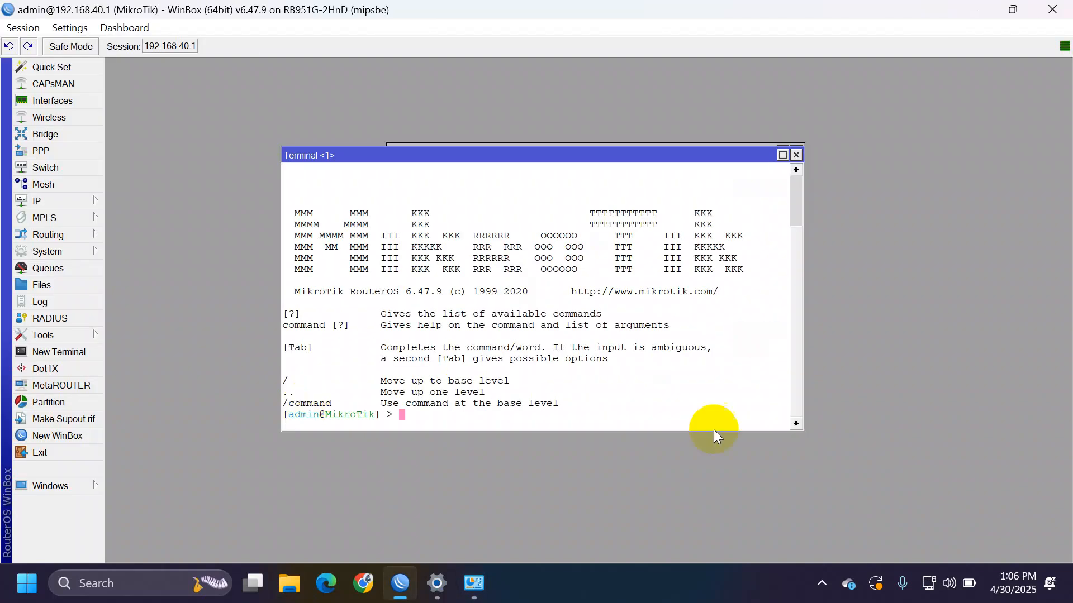
pyautogui.click(363, 585)
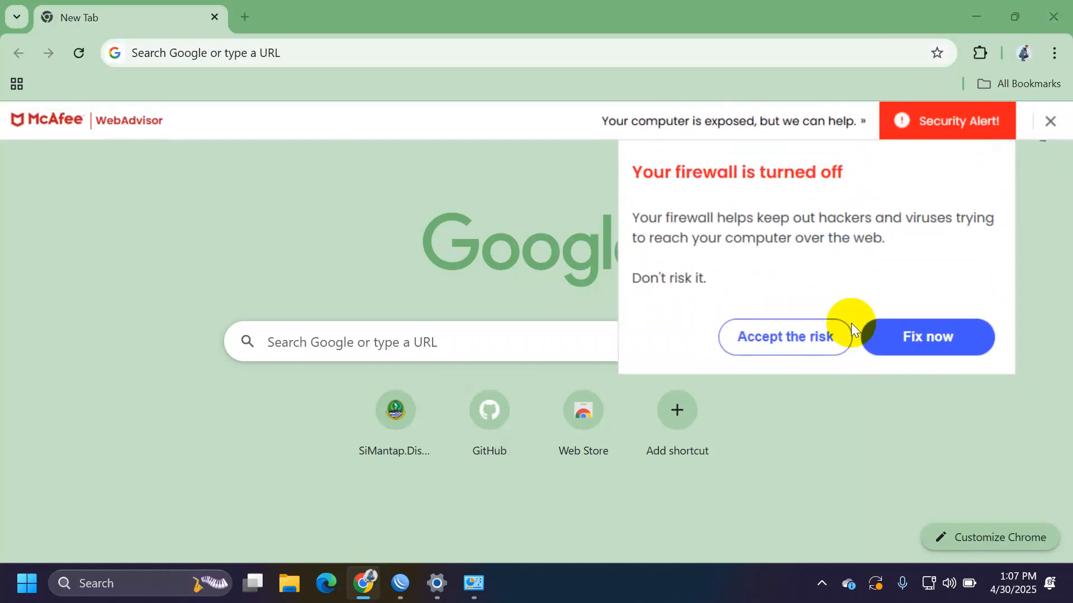
# - Dismiss the McAfee banner, browse to 192.168.88.1 and sign in to SwOS as admin
pyautogui.click(1050, 123)
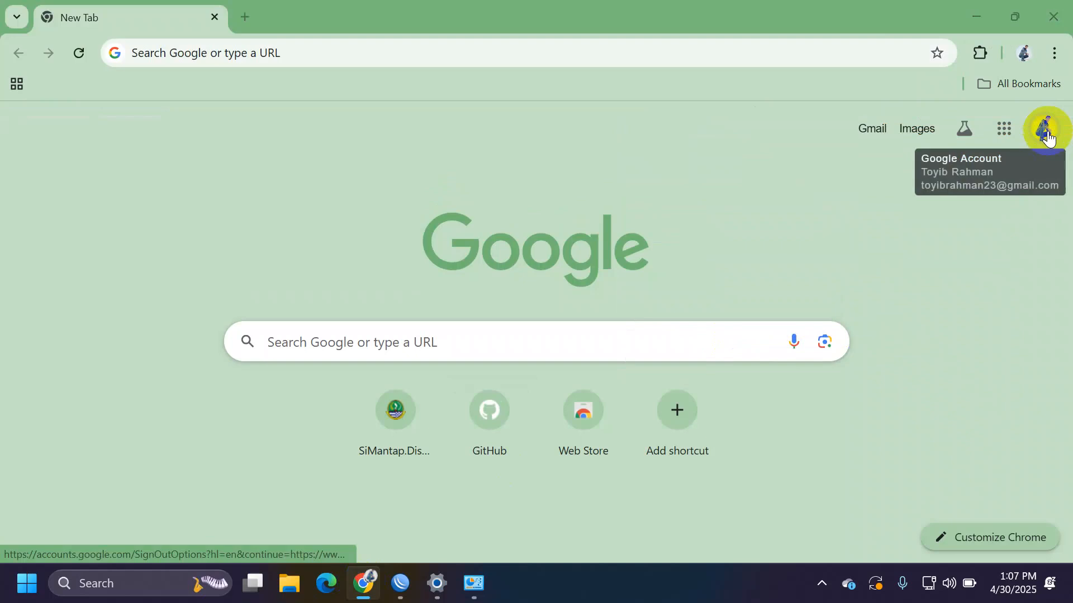
pyautogui.write('192.168.88.1')
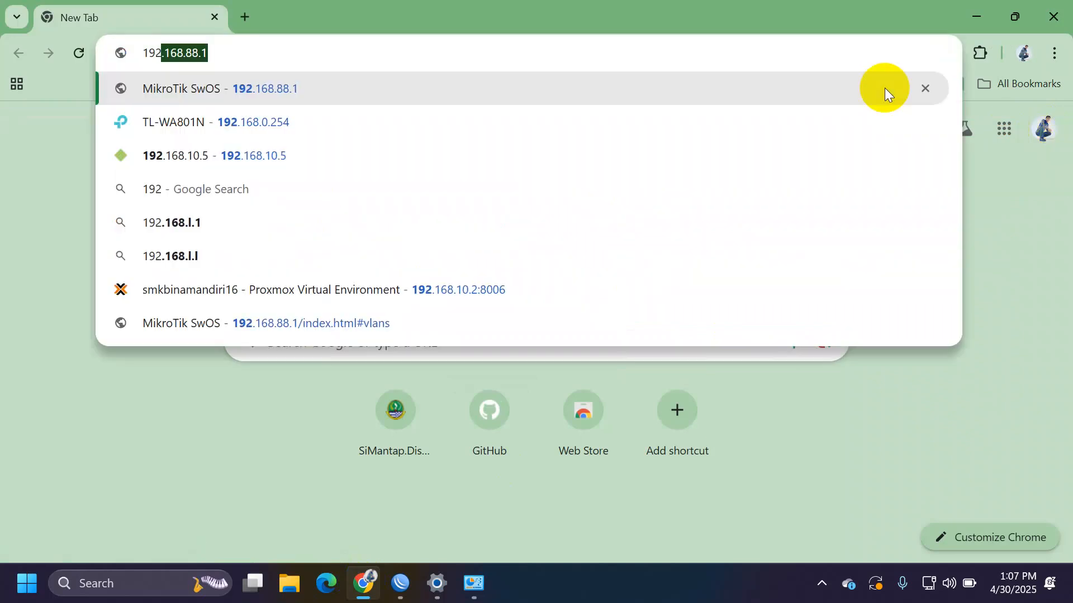
pyautogui.click(612, 51)
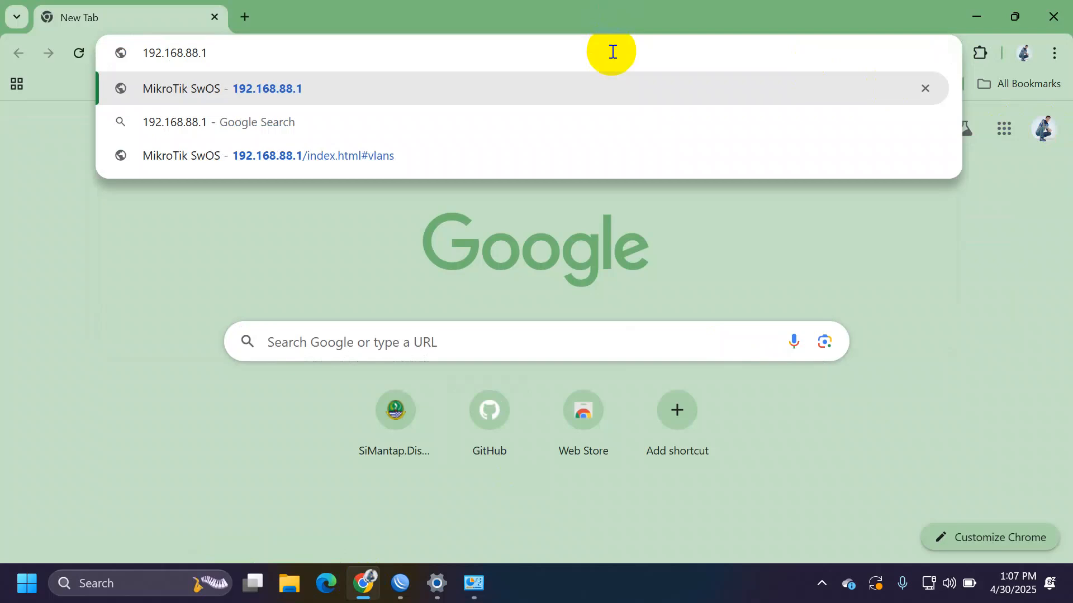
pyautogui.click(464, 143)
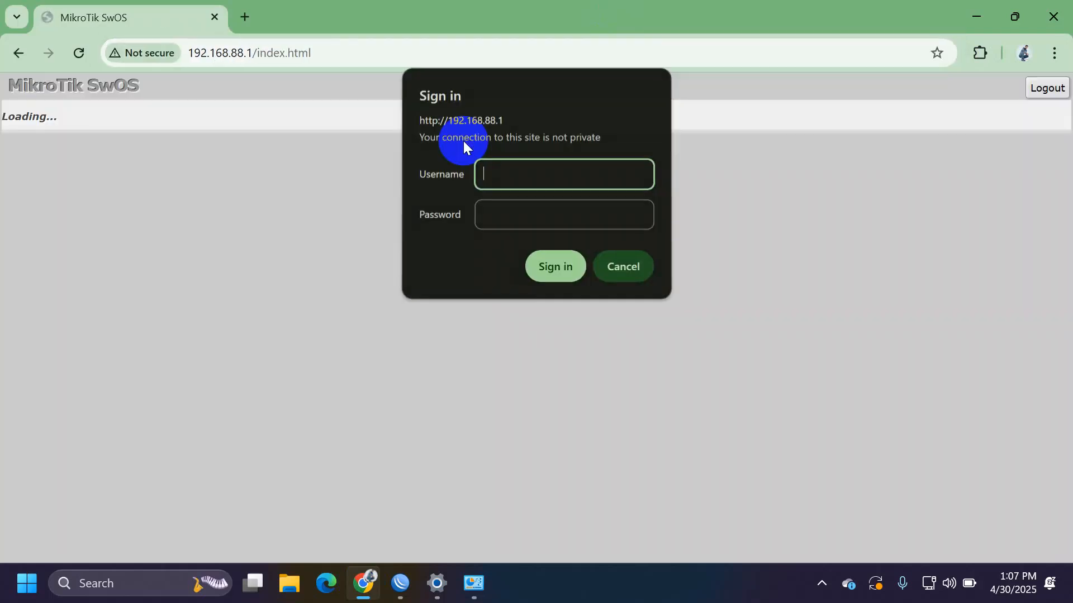
pyautogui.write('admin')
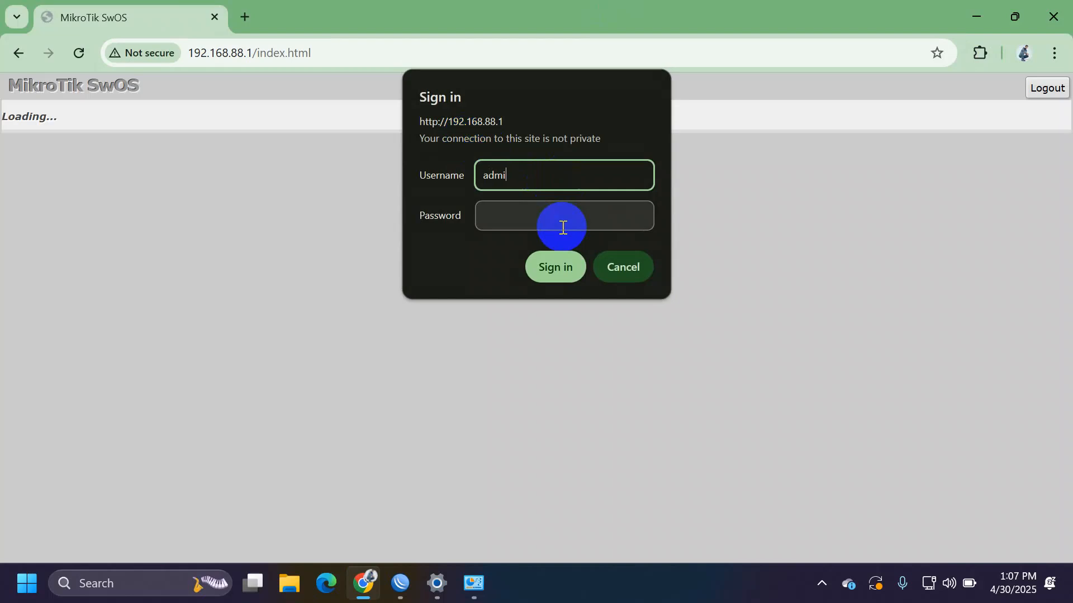
pyautogui.click(561, 269)
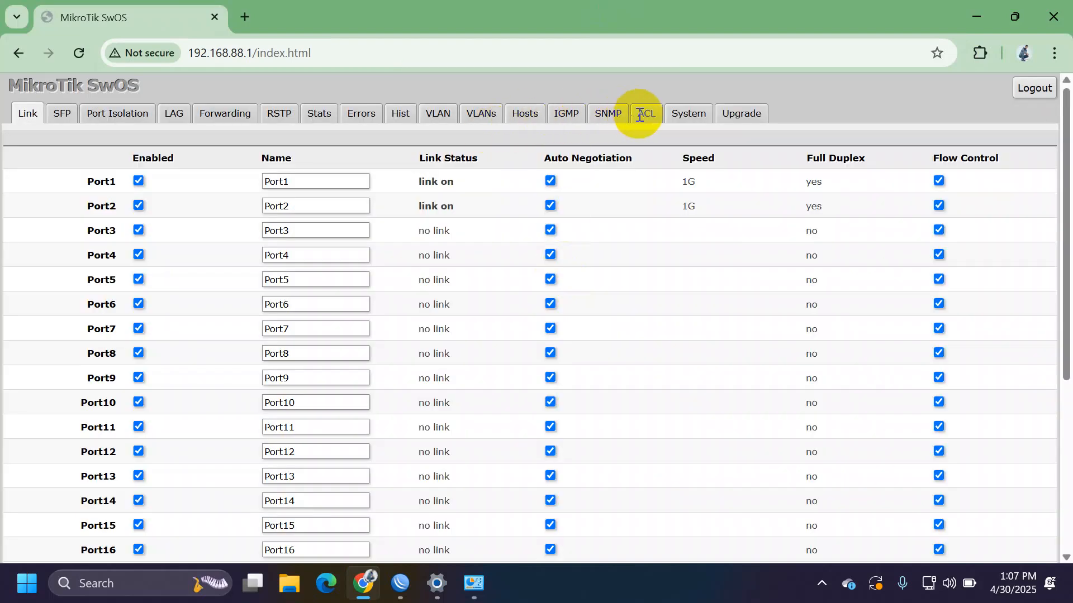
# - Review the VLAN and VLANs tabs, then trigger Reset Configuration on the System page
pyautogui.click(437, 119)
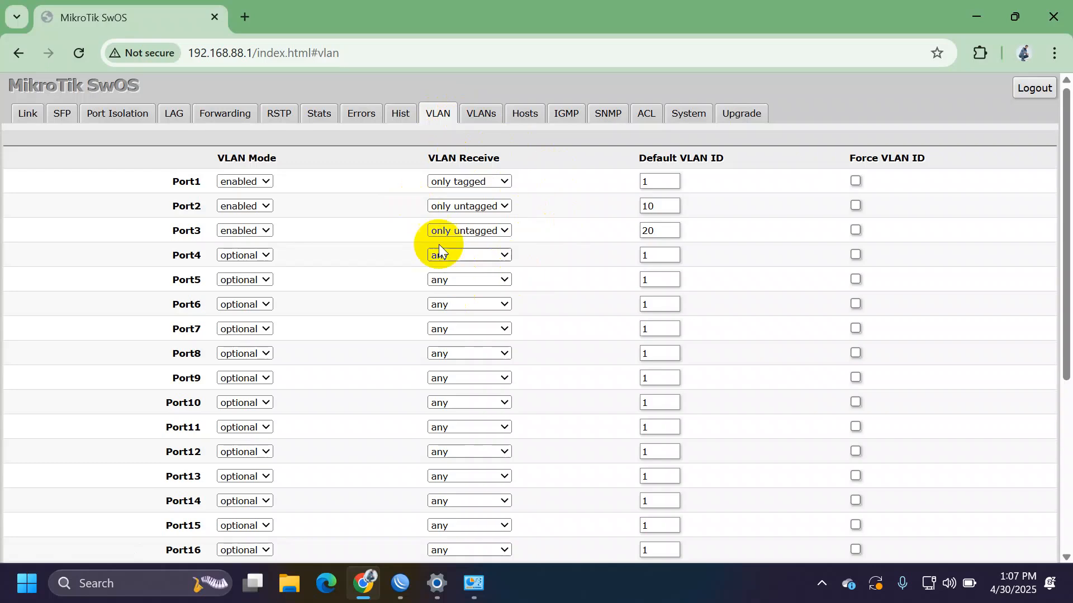
pyautogui.click(475, 116)
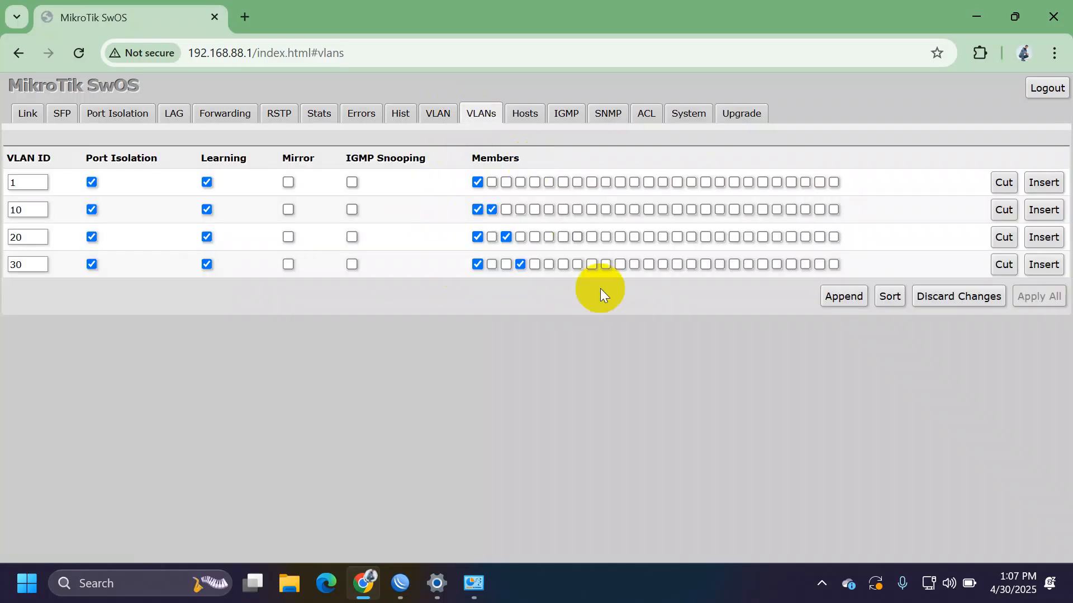
pyautogui.click(680, 114)
pyautogui.scroll(-5, 731, 364)
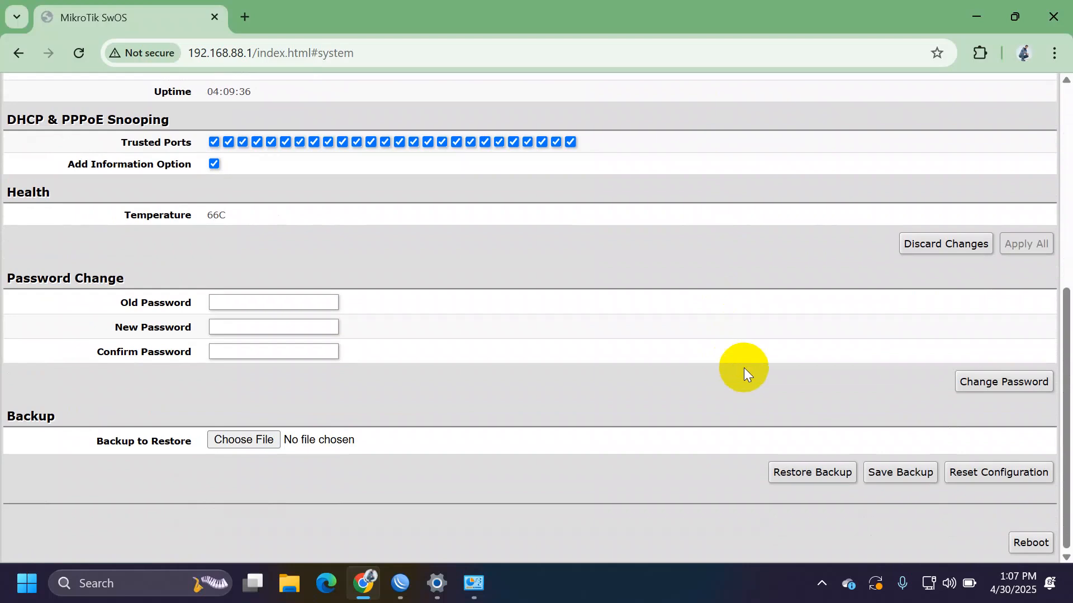
pyautogui.click(999, 481)
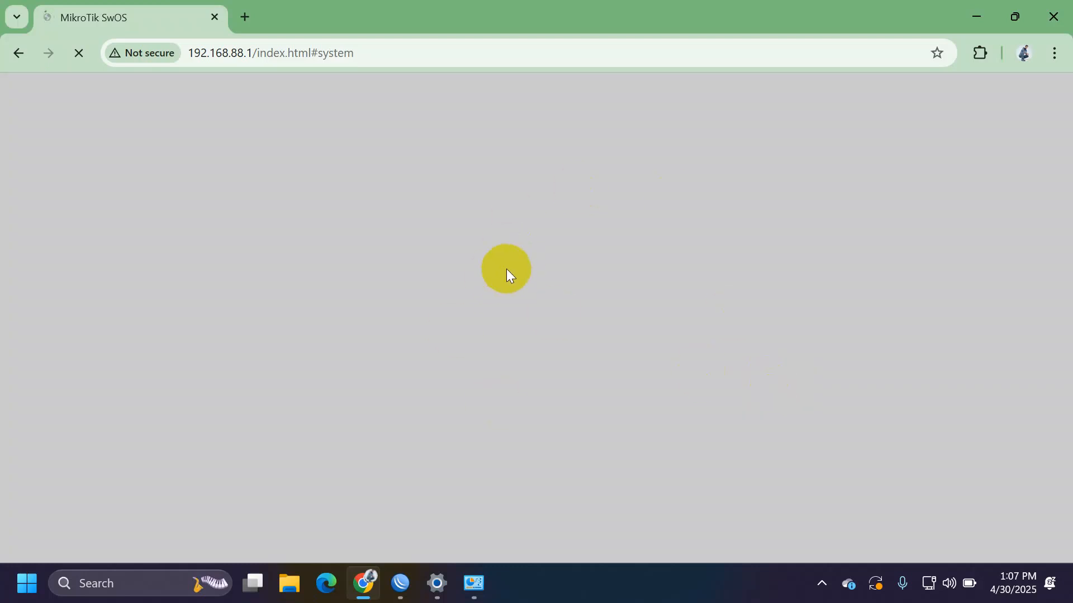
# - In IP > Addresses, reassign 192.168.88.254/24 from vlan1 to the ether2 interface
pyautogui.click(388, 601)
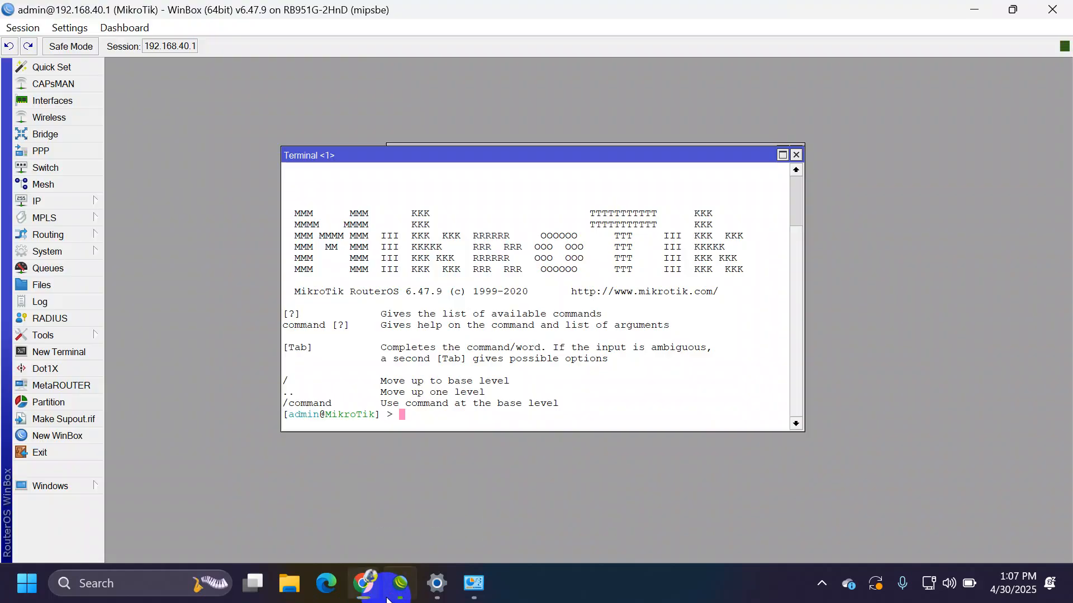
pyautogui.click(79, 201)
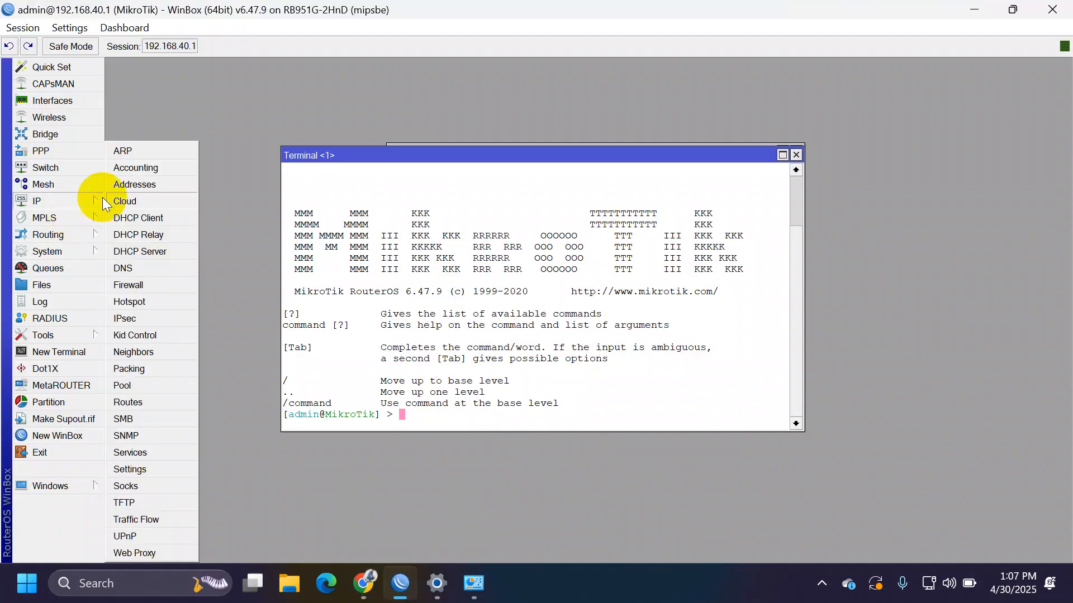
pyautogui.click(137, 182)
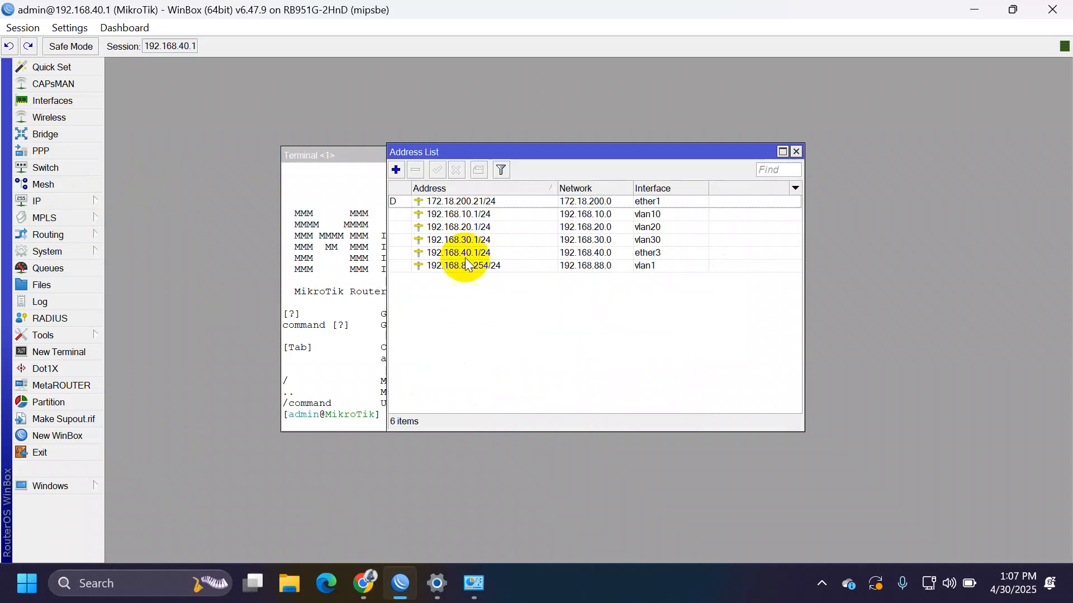
pyautogui.doubleClick(641, 266)
pyautogui.click(600, 287)
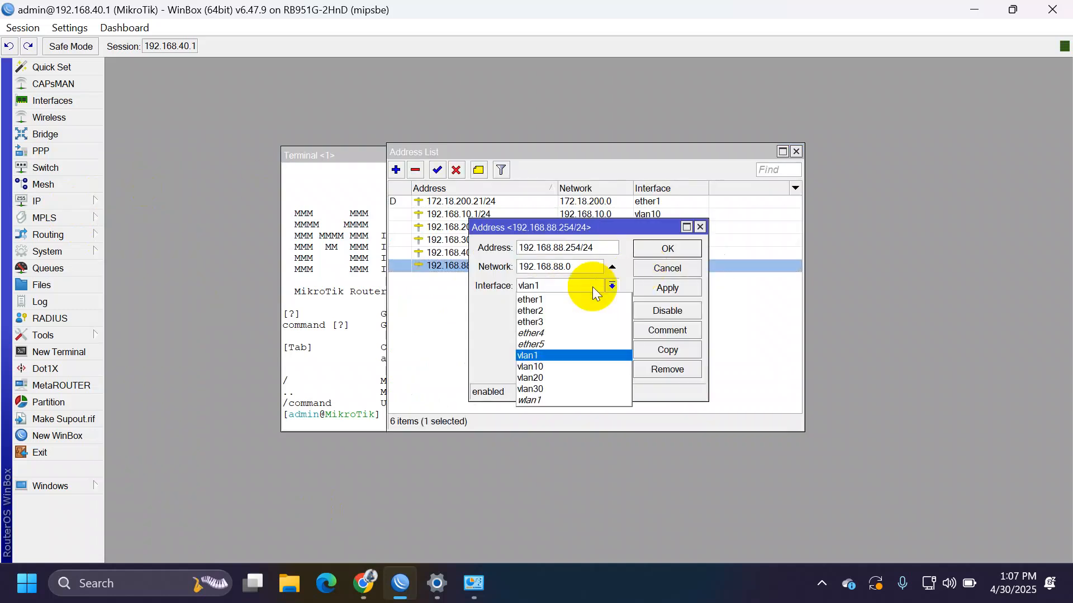
pyautogui.click(584, 307)
pyautogui.click(668, 288)
pyautogui.press('Escape')
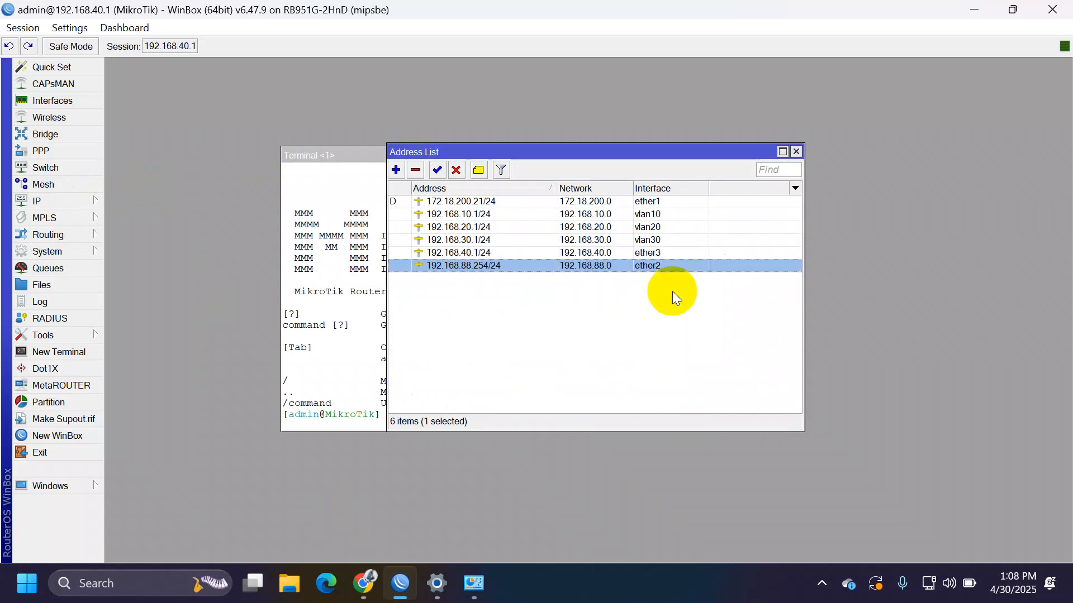
pyautogui.hotkey('alt', 'Tab')
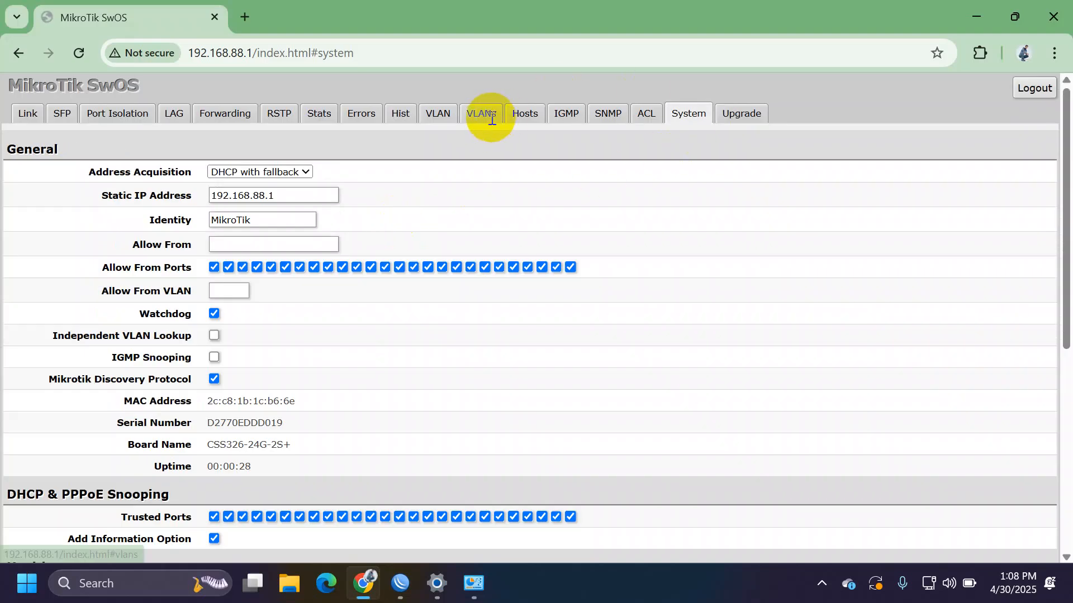
# - Add four new entries to the empty VLANs table
pyautogui.click(491, 120)
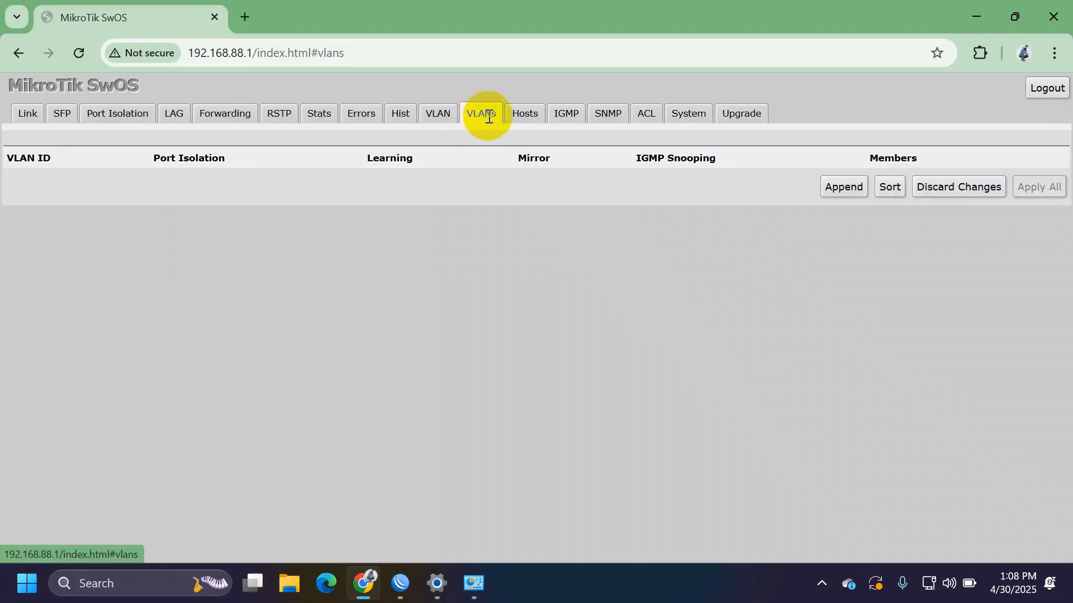
pyautogui.click(855, 190)
pyautogui.click(854, 214)
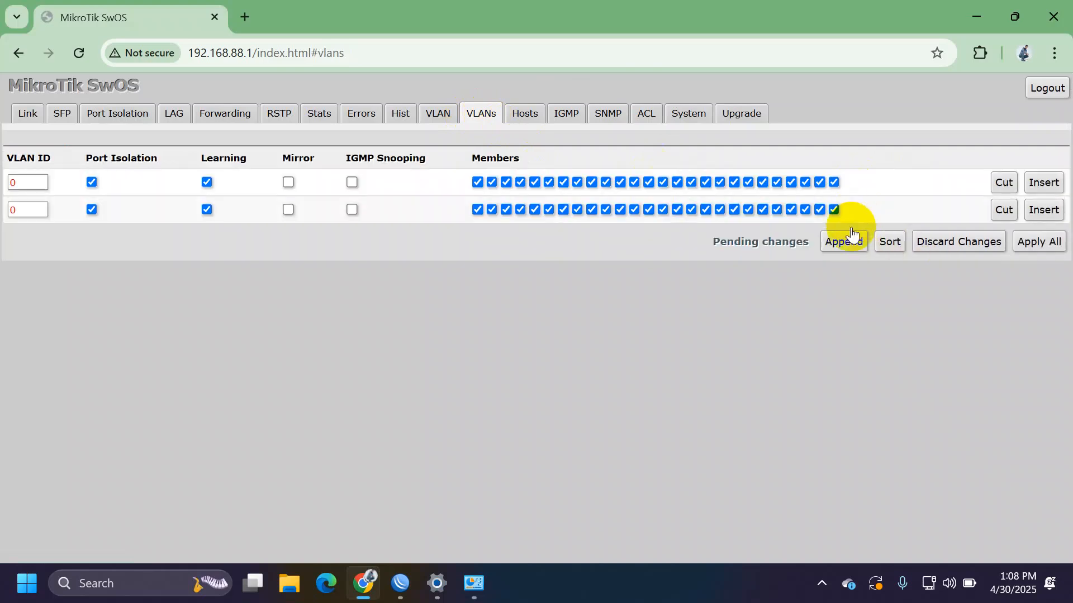
pyautogui.click(846, 256)
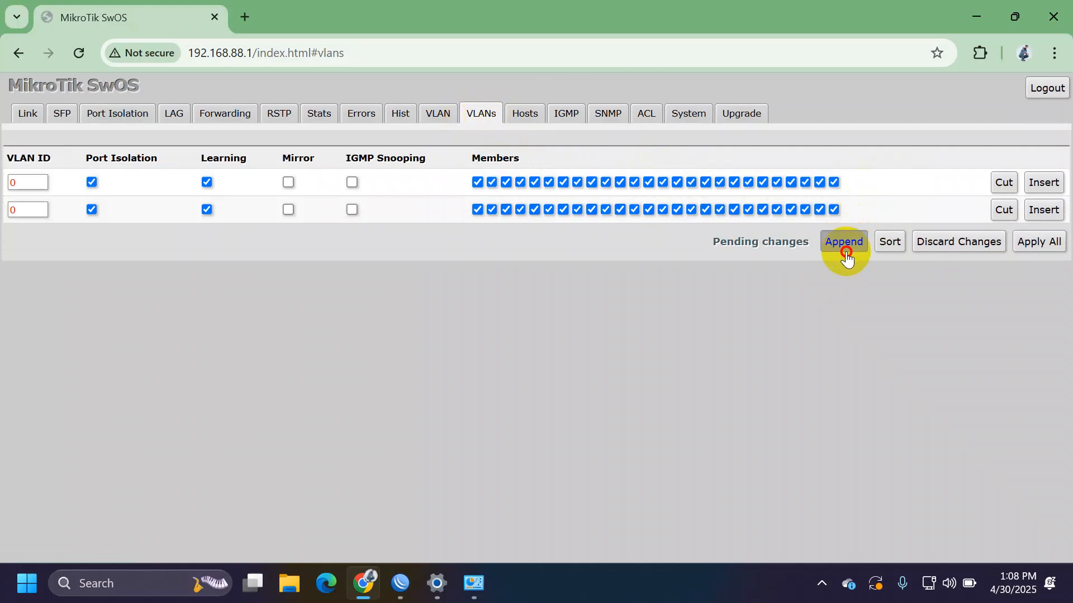
pyautogui.click(844, 270)
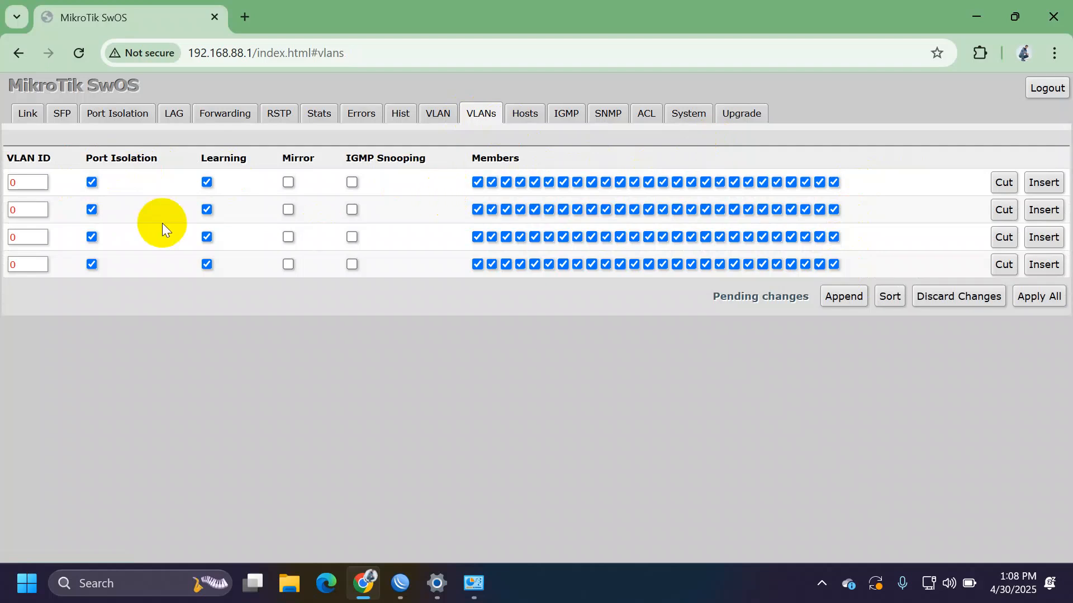
# - Set the four VLAN IDs to 1, 10, 20 and 30
pyautogui.doubleClick(25, 185)
pyautogui.press('BackSpace')
pyautogui.write('1')
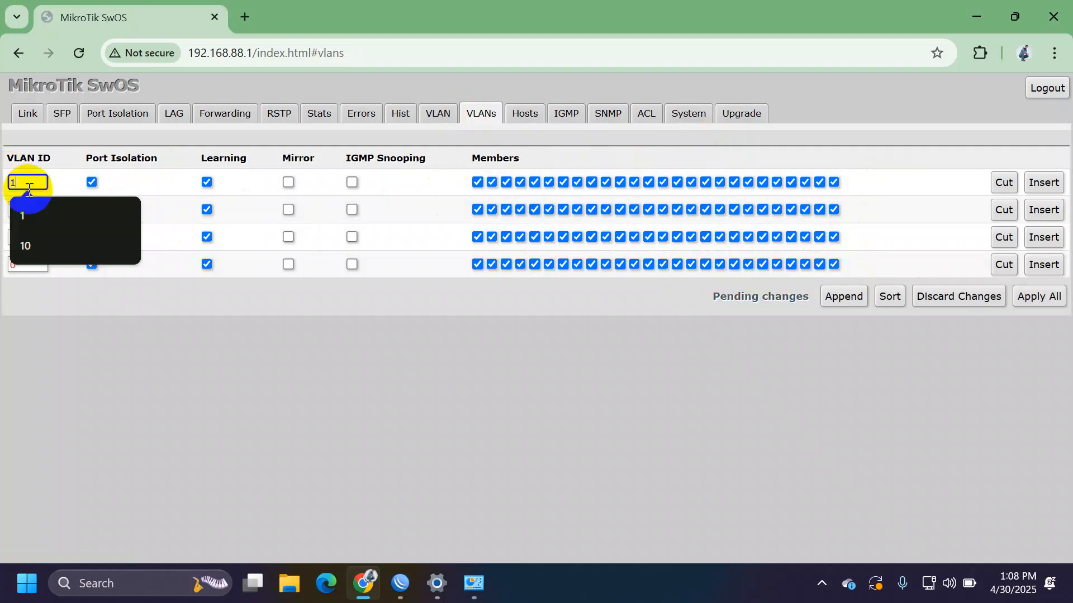
pyautogui.click(28, 206)
pyautogui.doubleClick(29, 207)
pyautogui.press('BackSpace')
pyautogui.write('10')
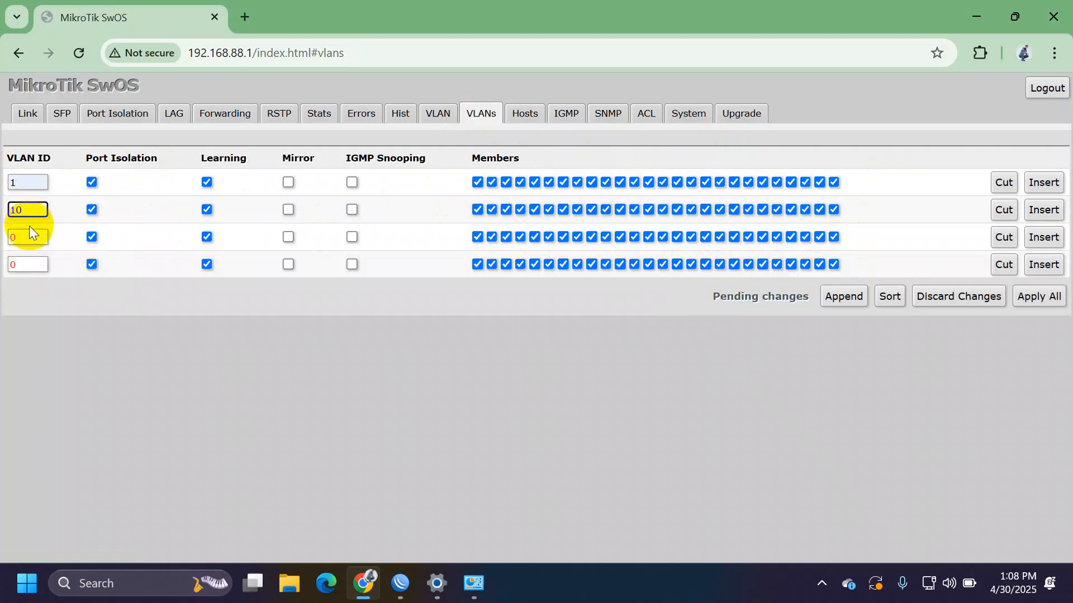
pyautogui.click(31, 230)
pyautogui.write('20')
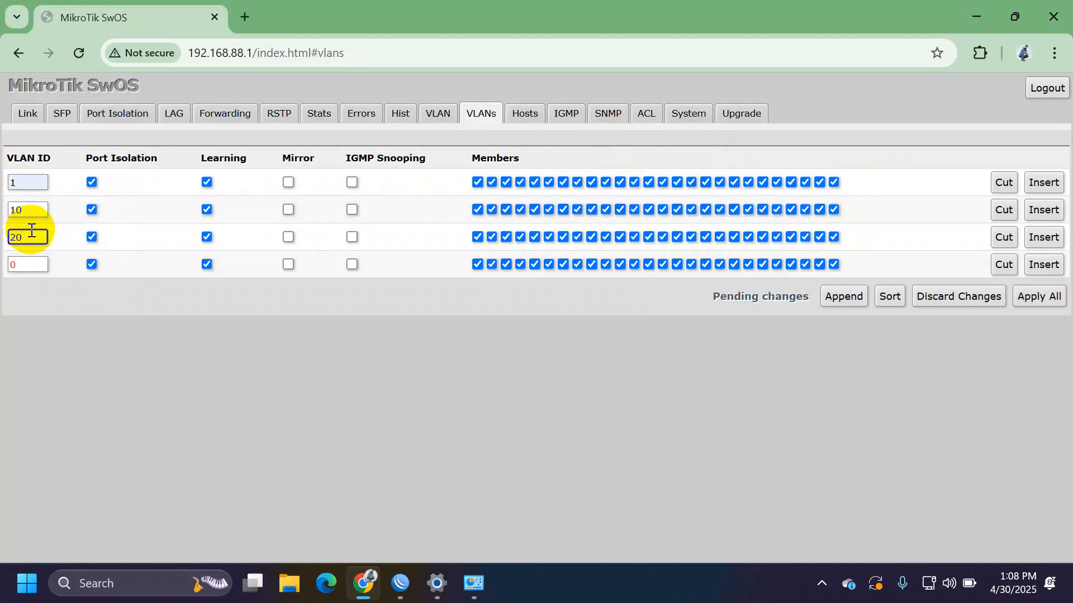
pyautogui.click(31, 263)
pyautogui.press('BackSpace')
pyautogui.write('30')
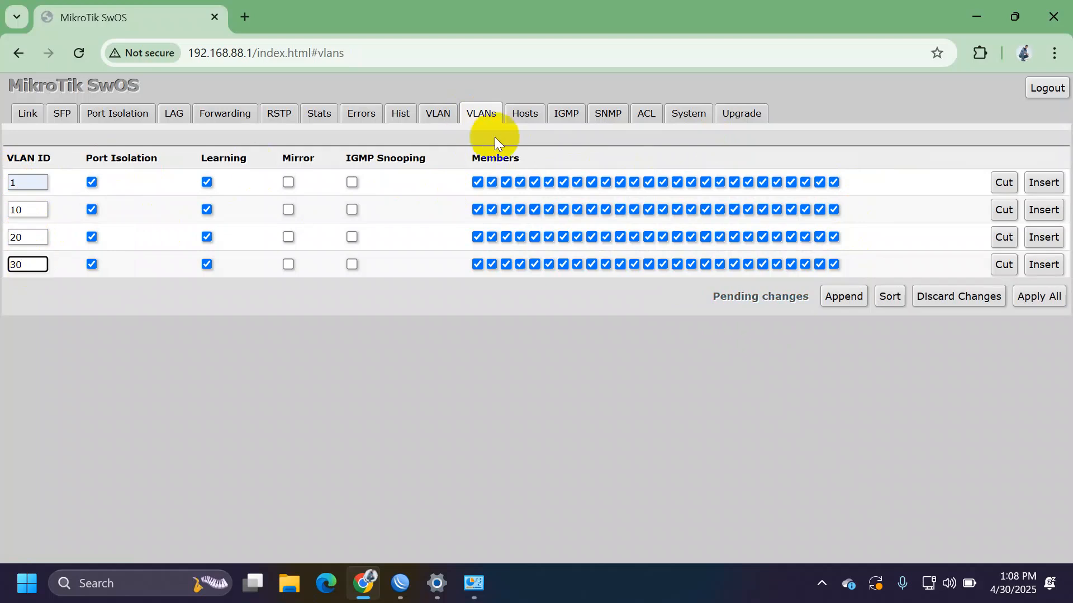
# - Make port 1 a member of all VLANs and ports 2, 3, 4 of VLANs 10, 20, 30; apply
pyautogui.moveTo(491, 180); pyautogui.dragTo(872, 176)
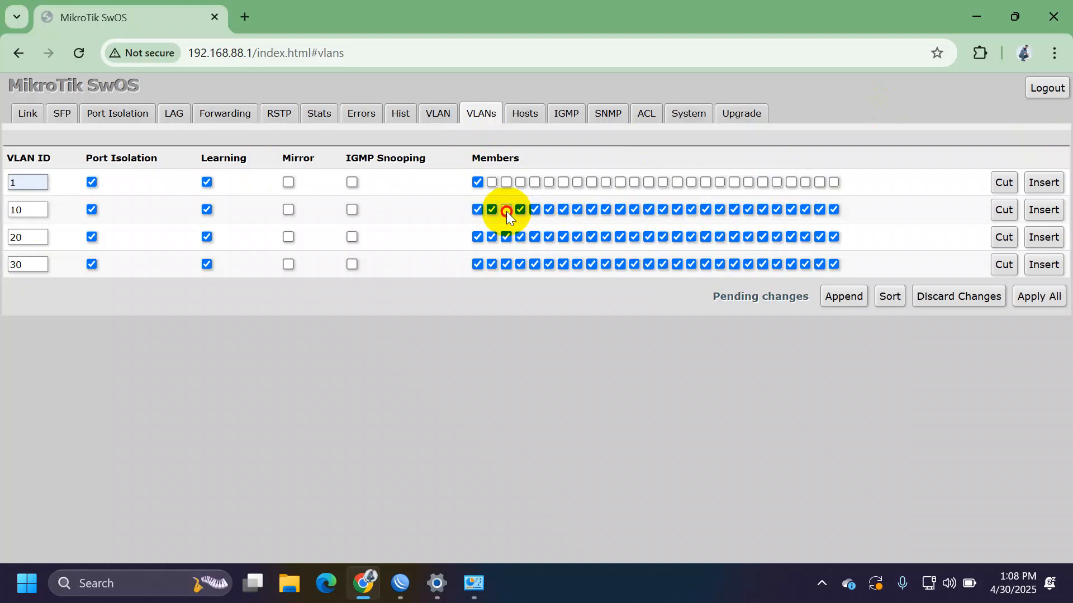
pyautogui.moveTo(506, 211); pyautogui.dragTo(1034, 190)
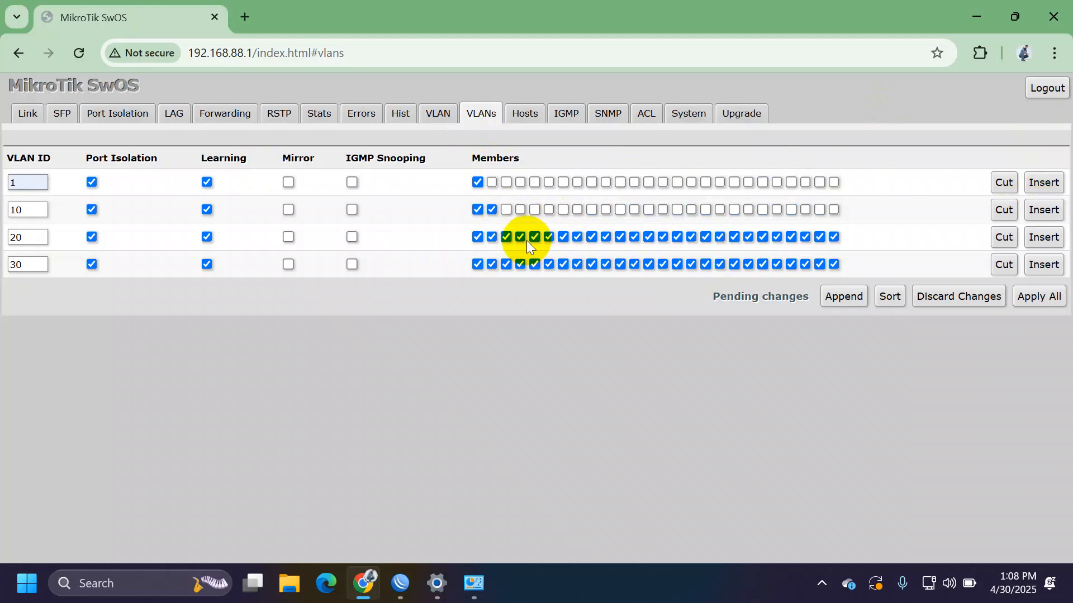
pyautogui.moveTo(523, 240); pyautogui.dragTo(981, 197)
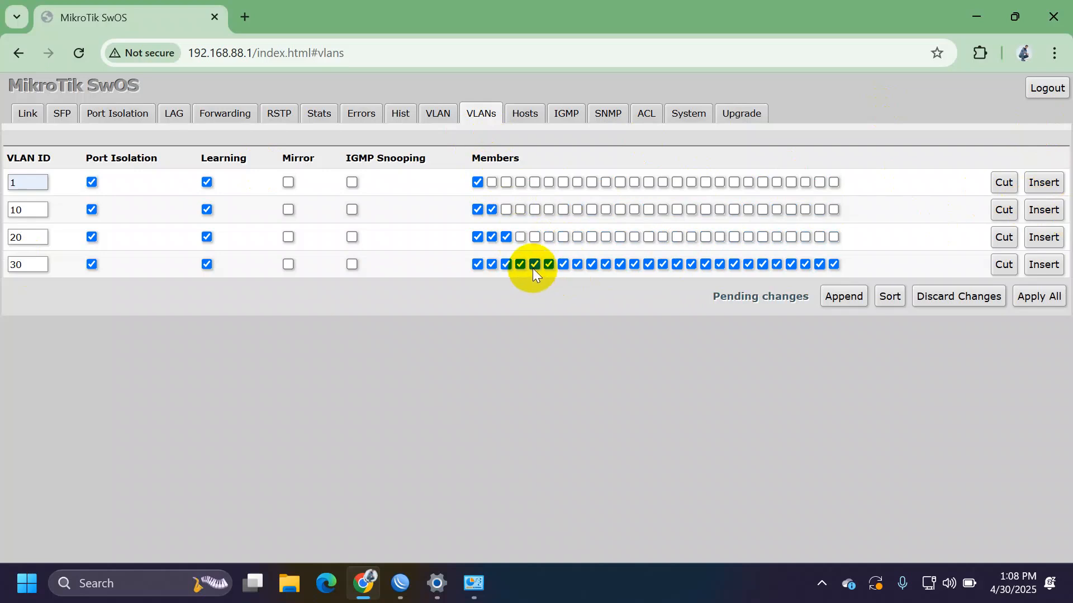
pyautogui.moveTo(534, 267); pyautogui.dragTo(1054, 240)
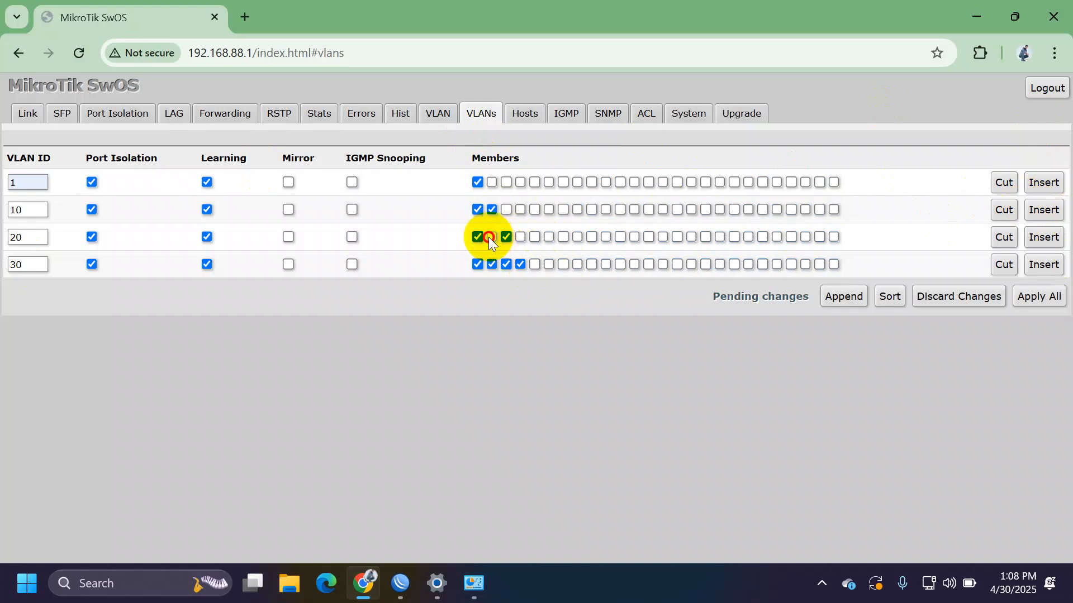
pyautogui.click(506, 264)
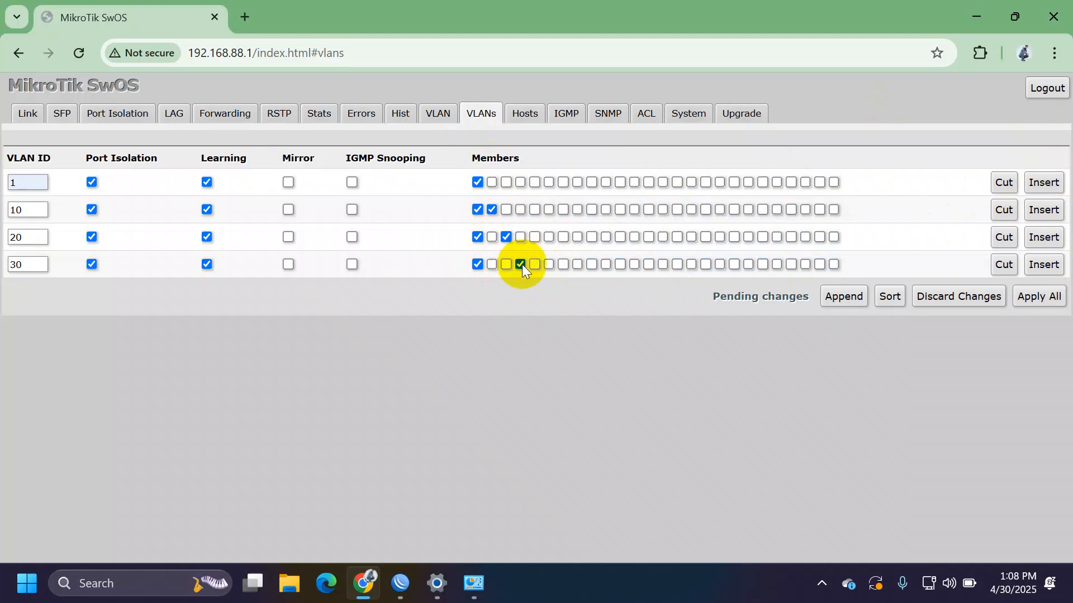
pyautogui.click(1038, 302)
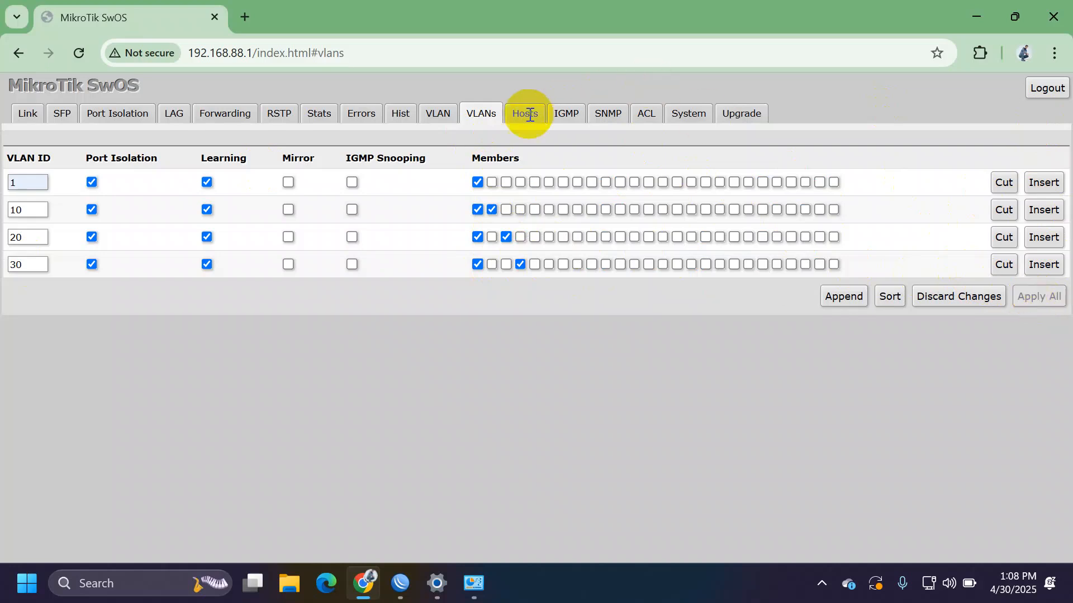
pyautogui.click(445, 115)
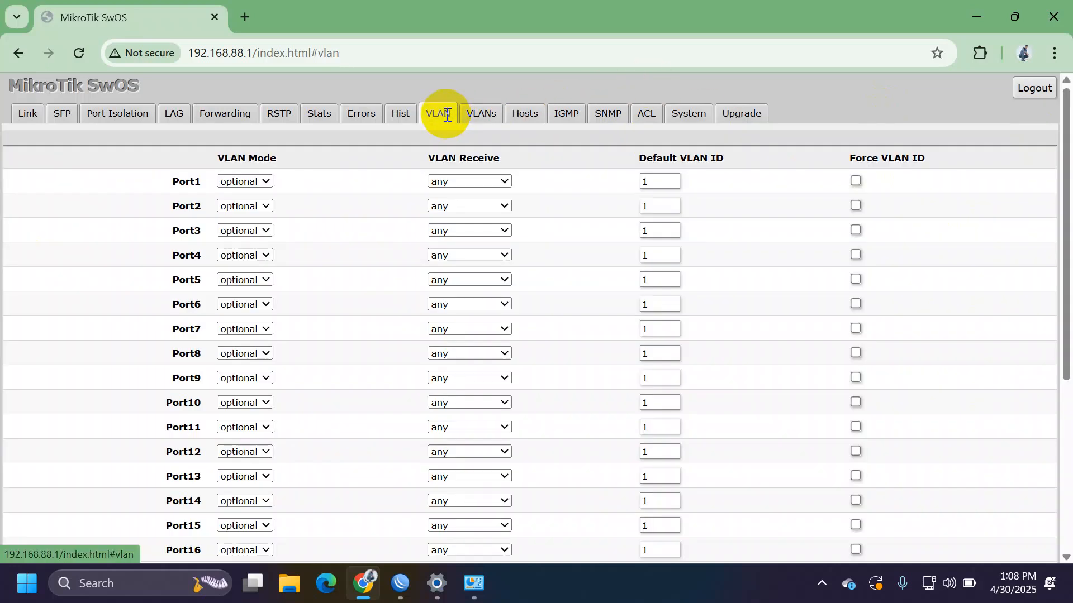
# - Set VLAN Mode to enabled on ports 1 through 4
pyautogui.click(248, 183)
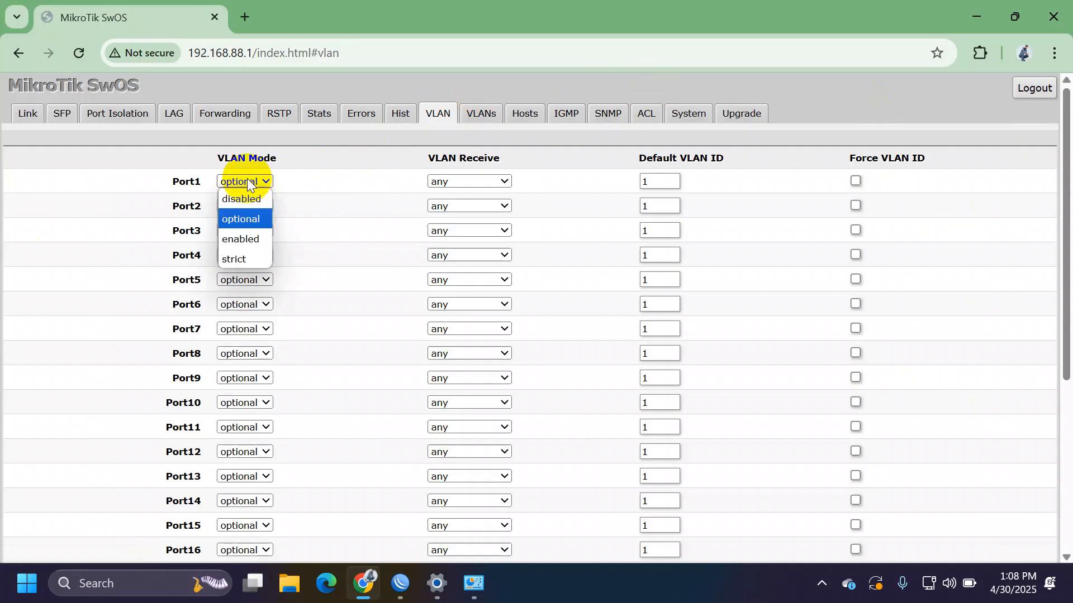
pyautogui.click(253, 234)
pyautogui.click(245, 208)
pyautogui.click(255, 263)
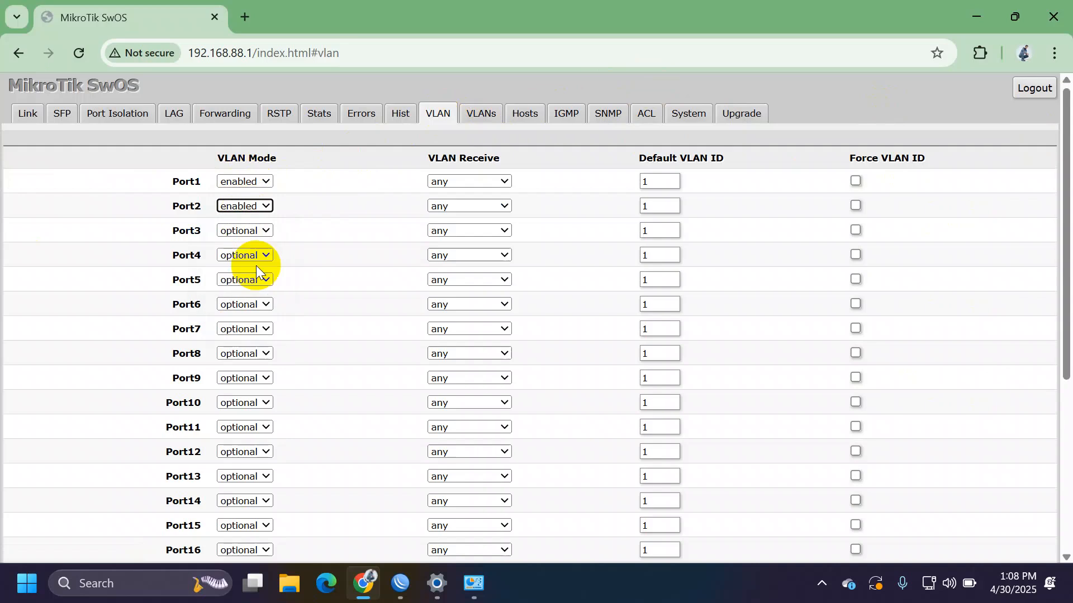
pyautogui.click(252, 232)
pyautogui.click(253, 288)
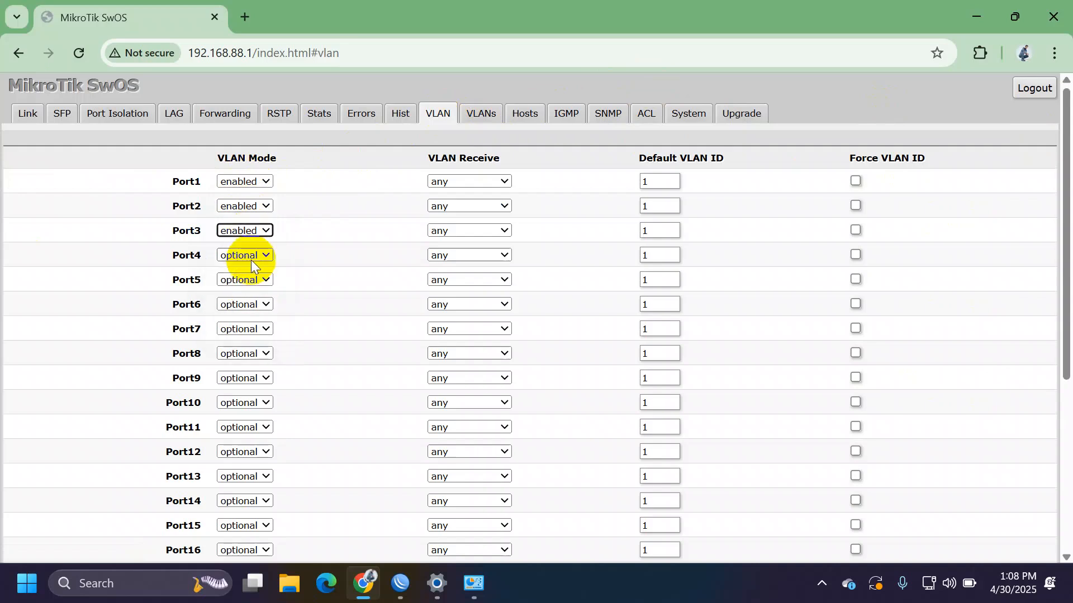
pyautogui.click(250, 254)
pyautogui.click(254, 312)
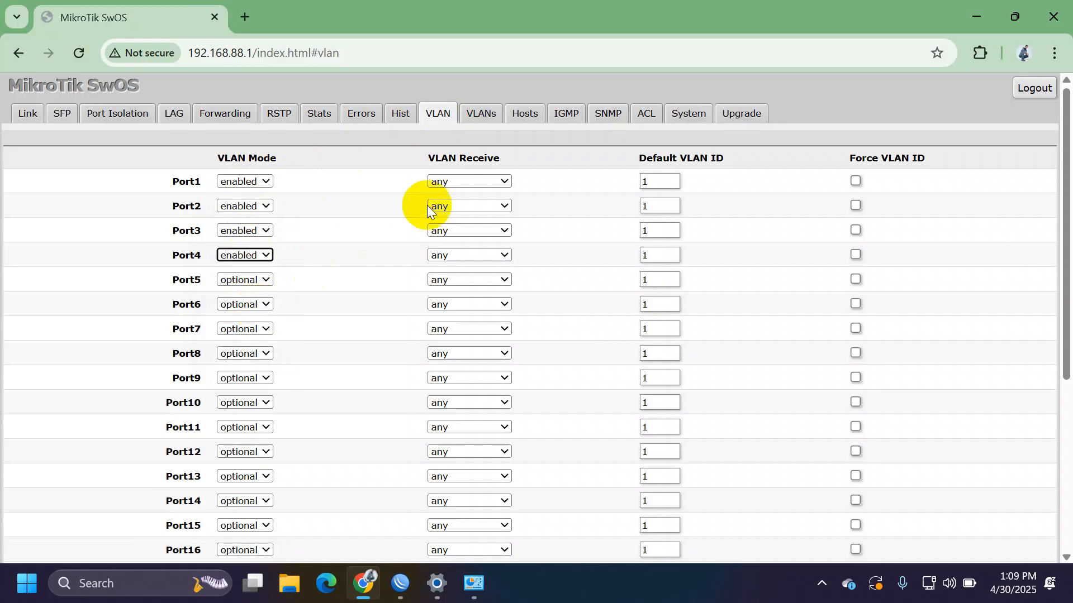
# - Set port 1 to receive only tagged frames and ports 2–4 only untagged
pyautogui.click(481, 185)
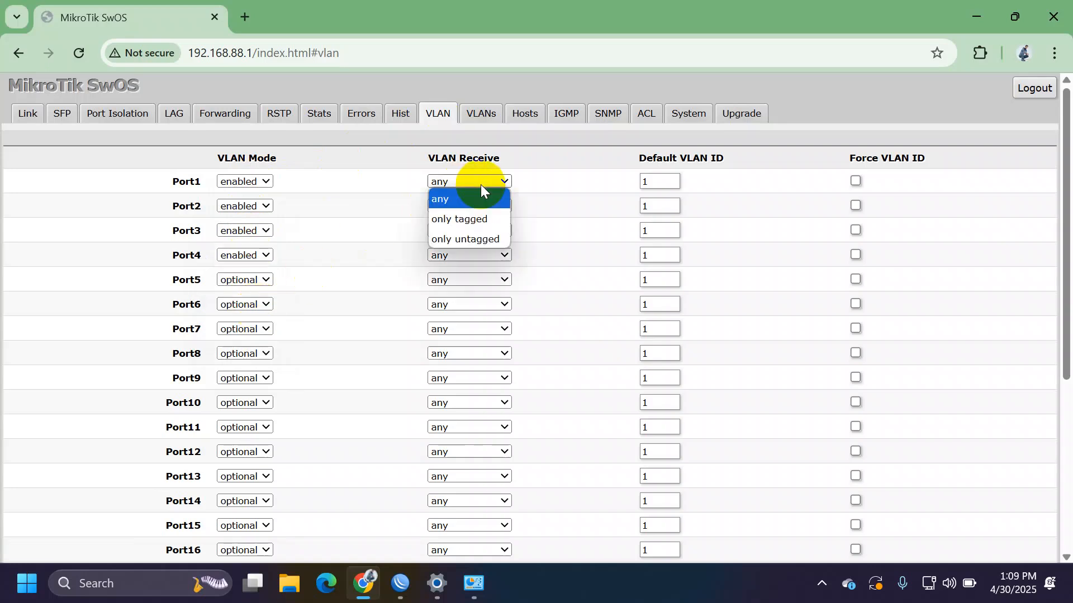
pyautogui.click(484, 220)
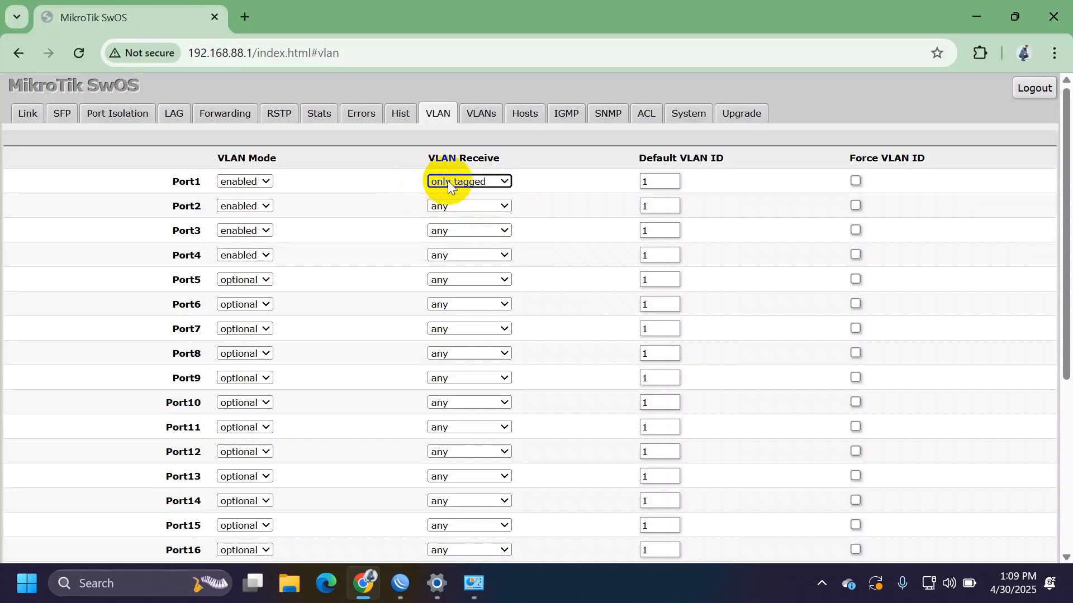
pyautogui.click(467, 211)
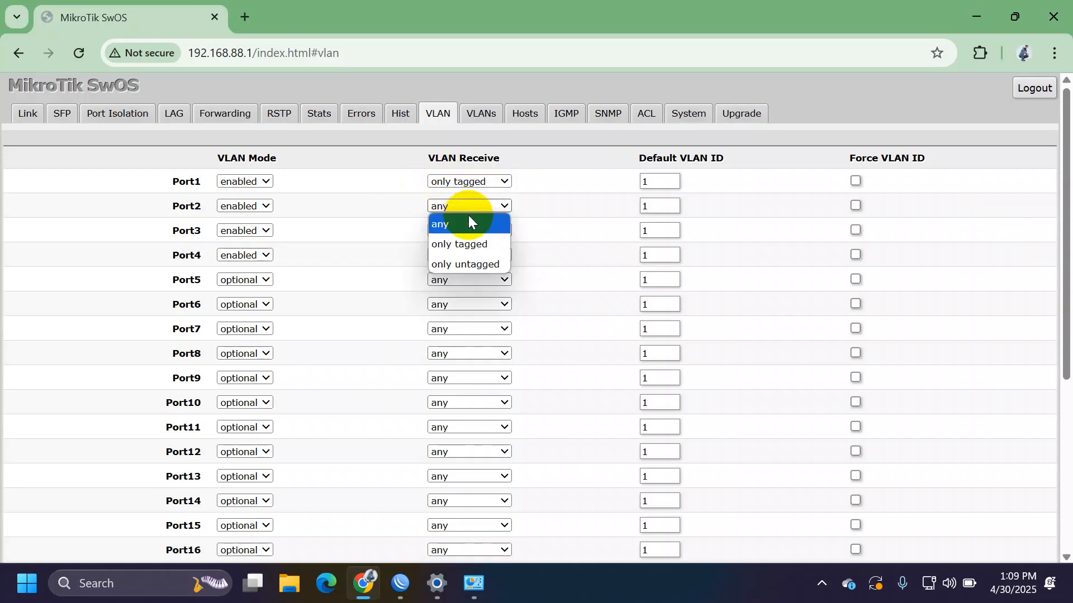
pyautogui.click(479, 263)
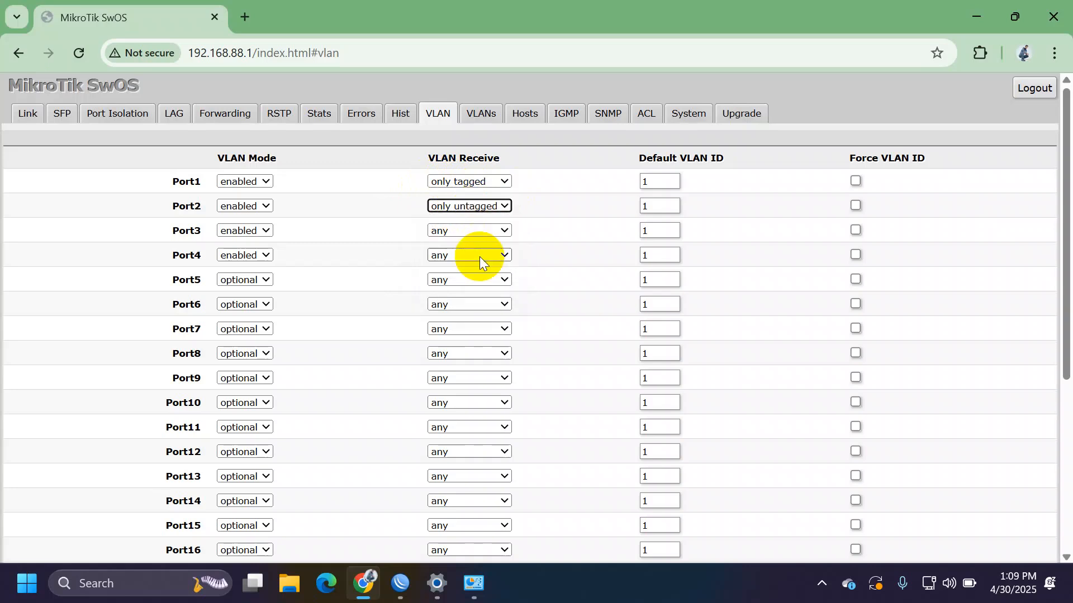
pyautogui.click(466, 233)
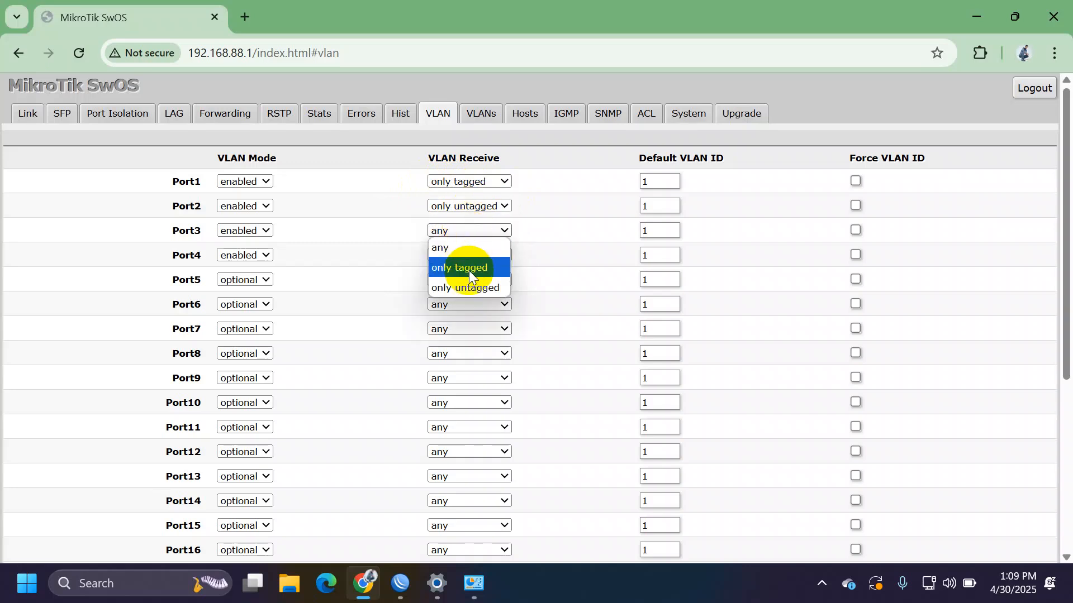
pyautogui.click(471, 284)
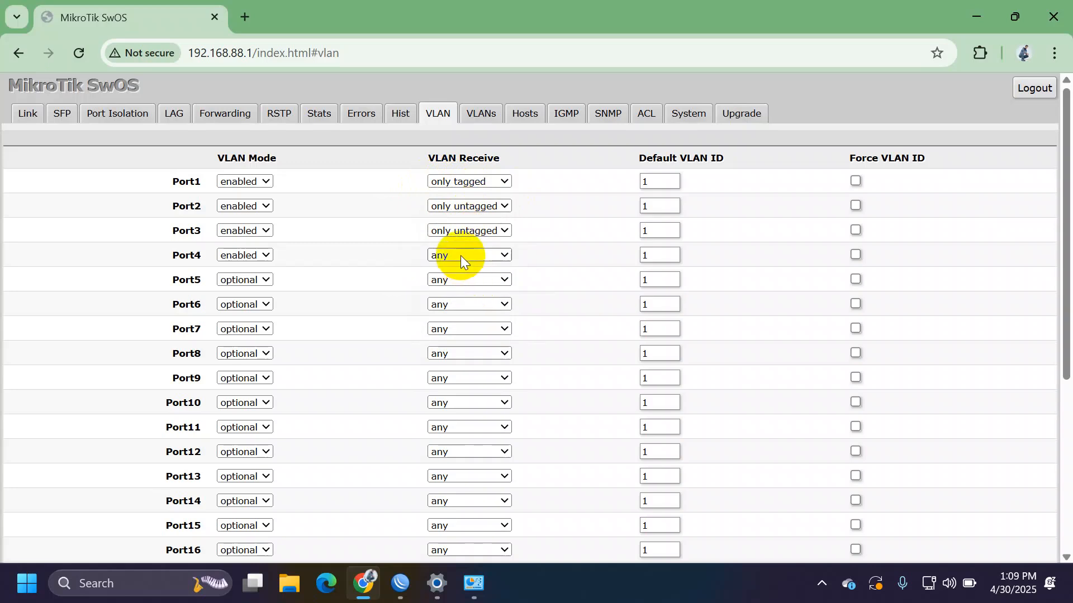
pyautogui.click(461, 256)
pyautogui.click(475, 310)
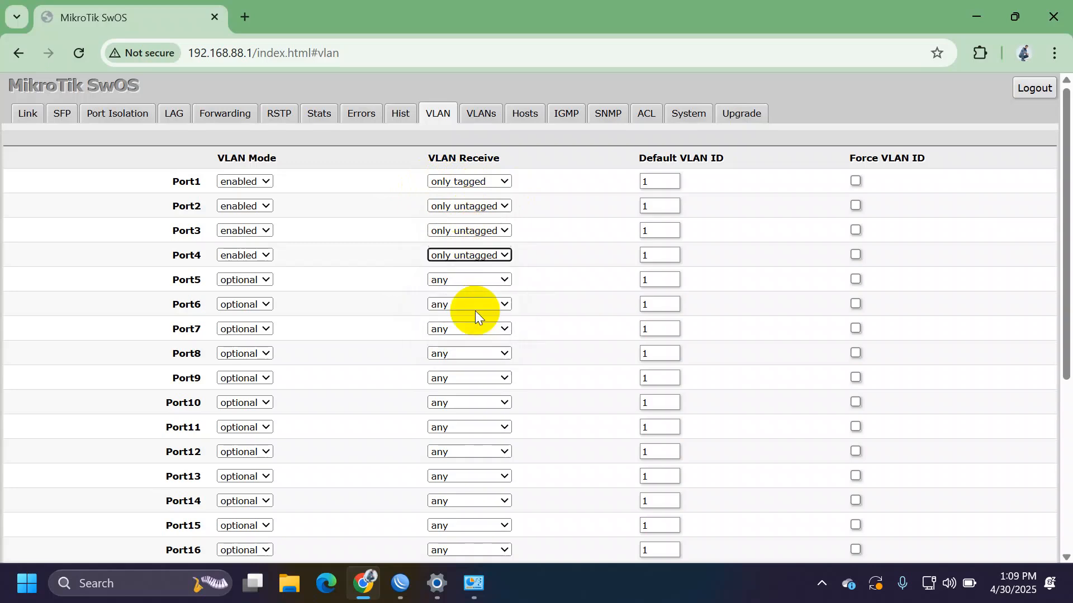
# - Give ports 2, 3, 4 default VLAN IDs 10, 20, 30 and apply all settings
pyautogui.click(663, 206)
pyautogui.write('0')
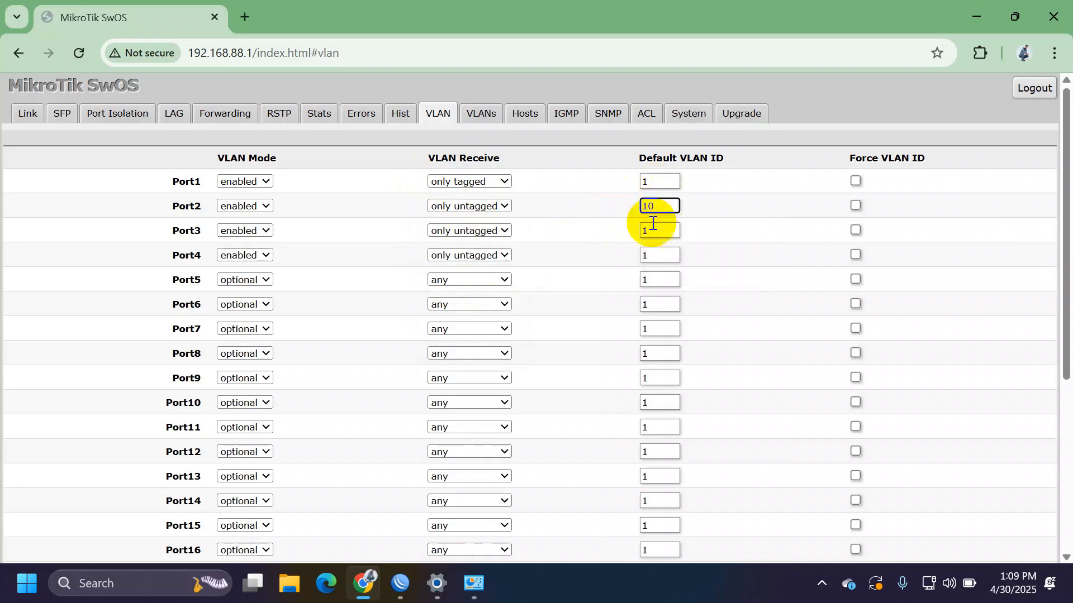
pyautogui.click(650, 233)
pyautogui.press('BackSpace')
pyautogui.write('20')
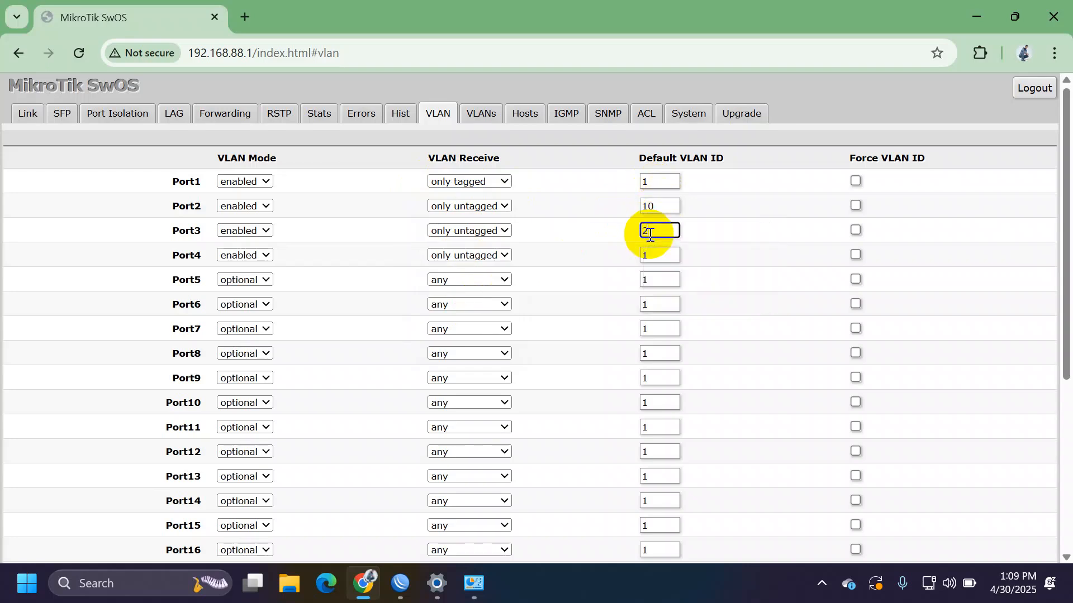
pyautogui.click(660, 258)
pyautogui.press('BackSpace')
pyautogui.write('30')
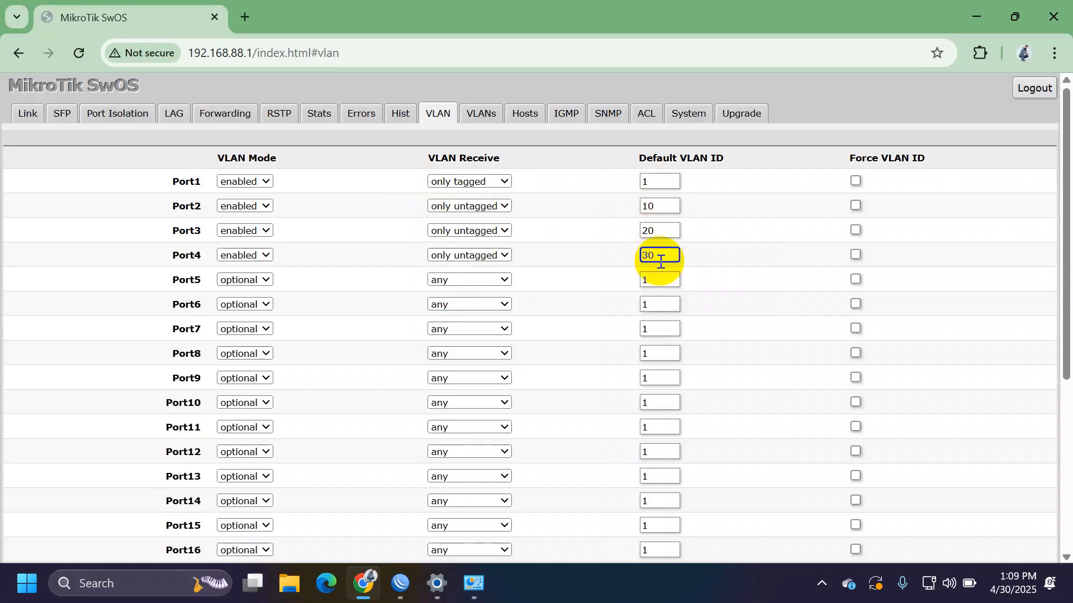
pyautogui.scroll(-5, 661, 262)
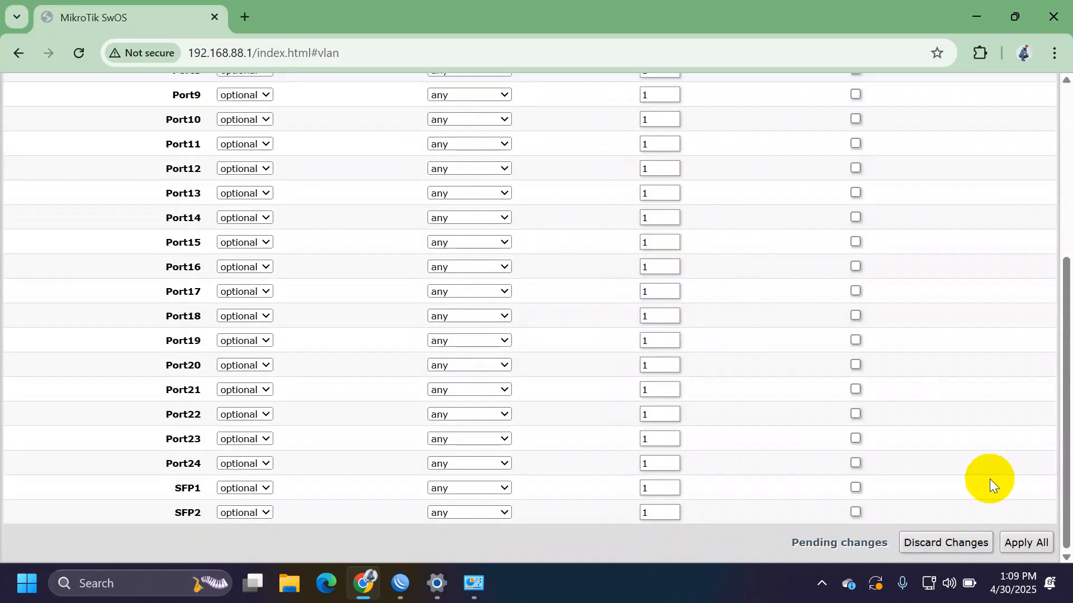
pyautogui.click(1028, 541)
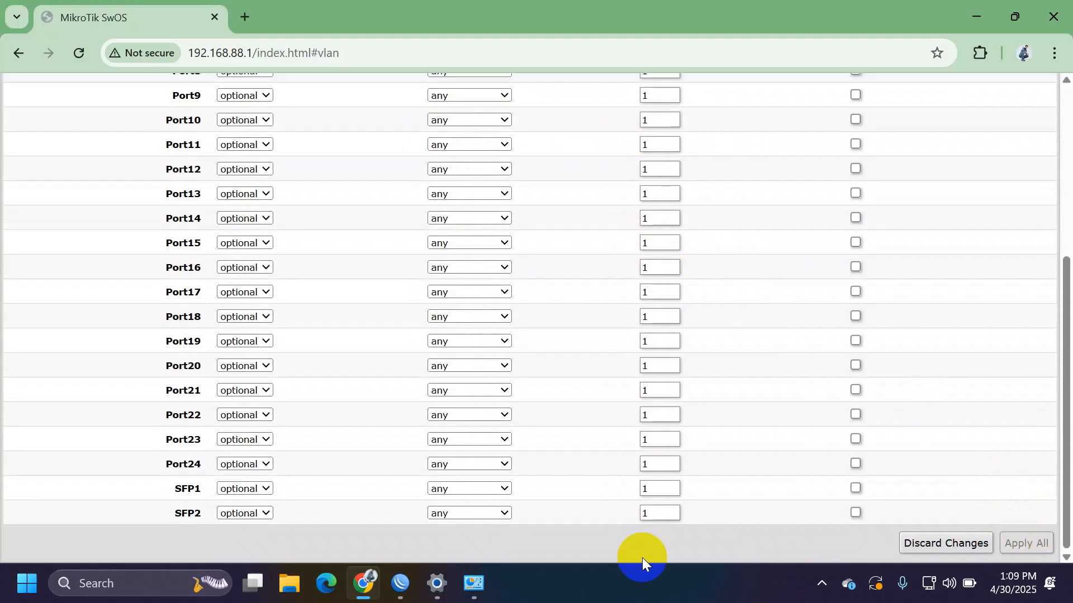
# - Reassign 192.168.88.254/24 from ether2 back to vlan1 in WinBox, then return to the switch page
pyautogui.moveTo(399, 591)
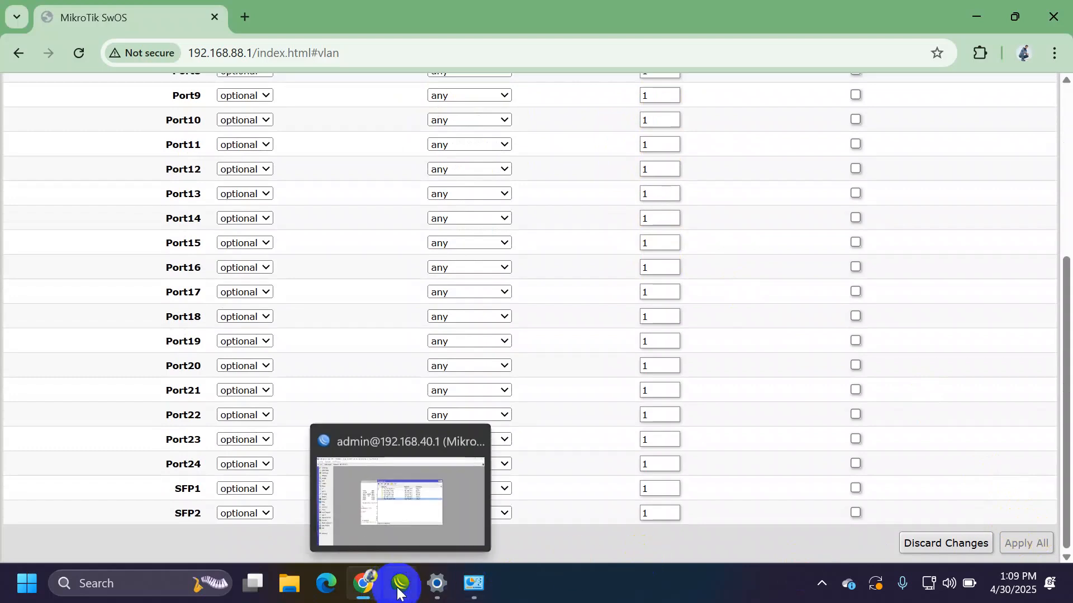
pyautogui.click(399, 591)
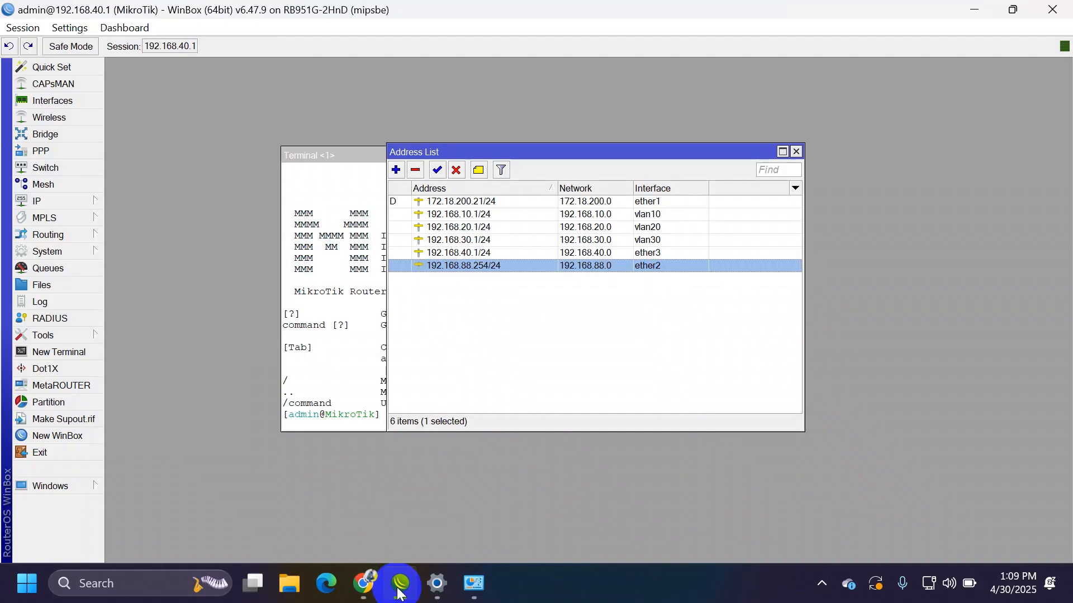
pyautogui.doubleClick(479, 267)
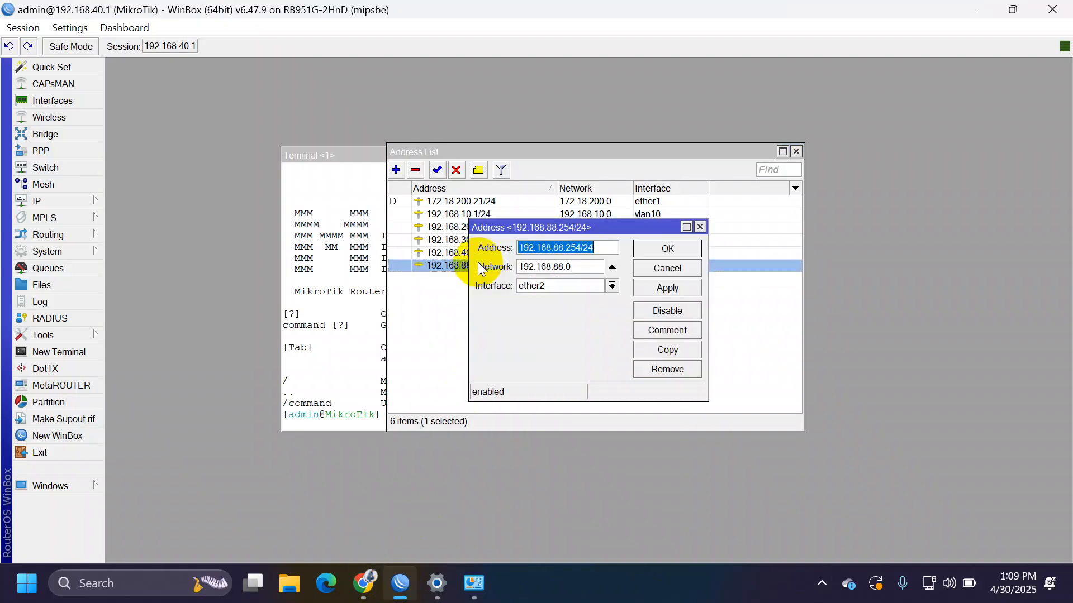
pyautogui.click(554, 287)
pyautogui.click(556, 350)
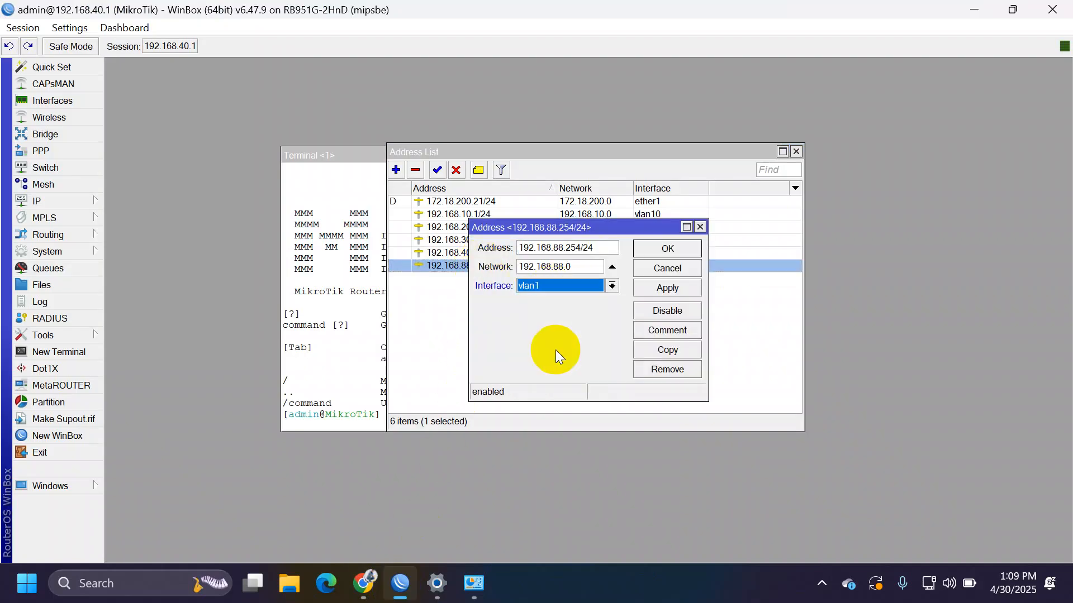
pyautogui.click(682, 282)
pyautogui.click(674, 244)
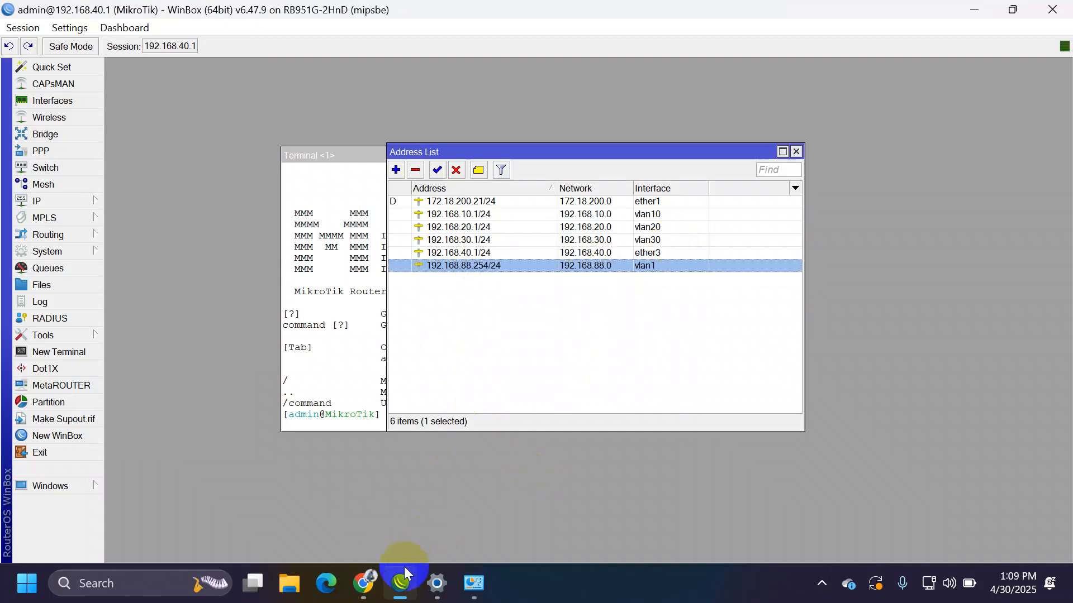
pyautogui.click(371, 586)
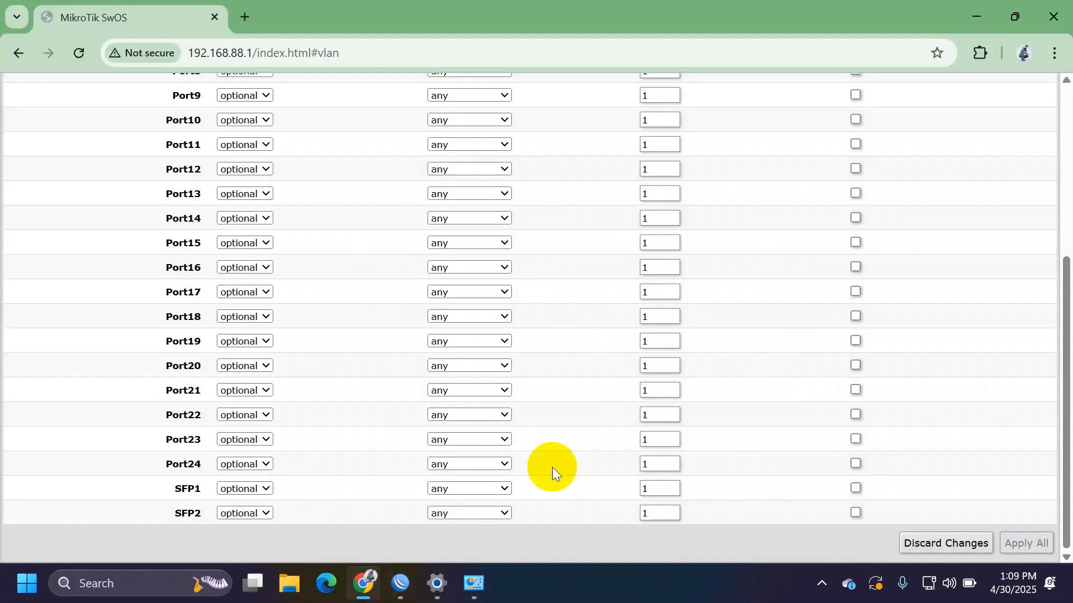
pyautogui.scroll(5, 552, 467)
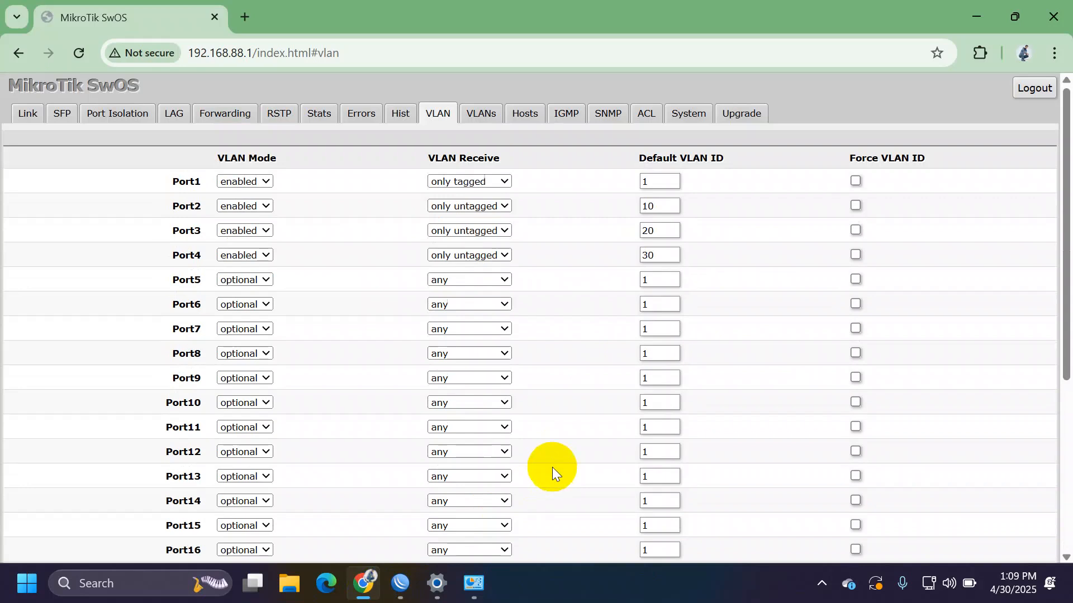